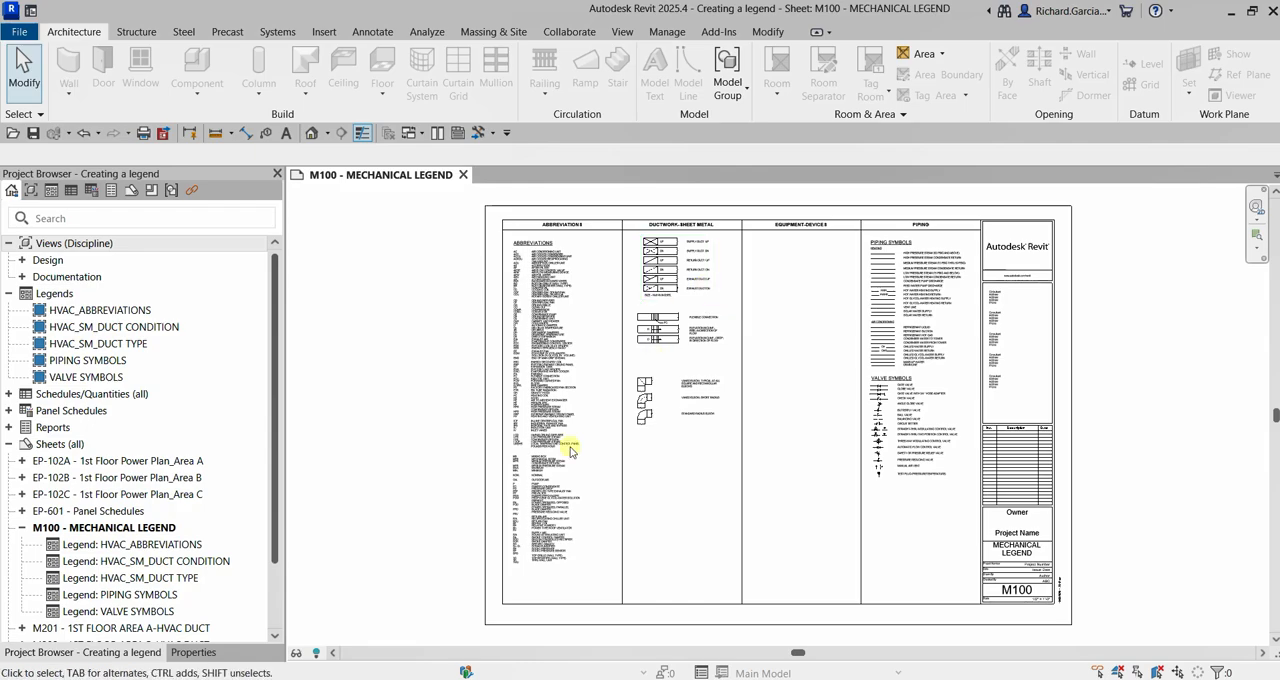
{"action": "left_click", "coordinate": [621, 34]}
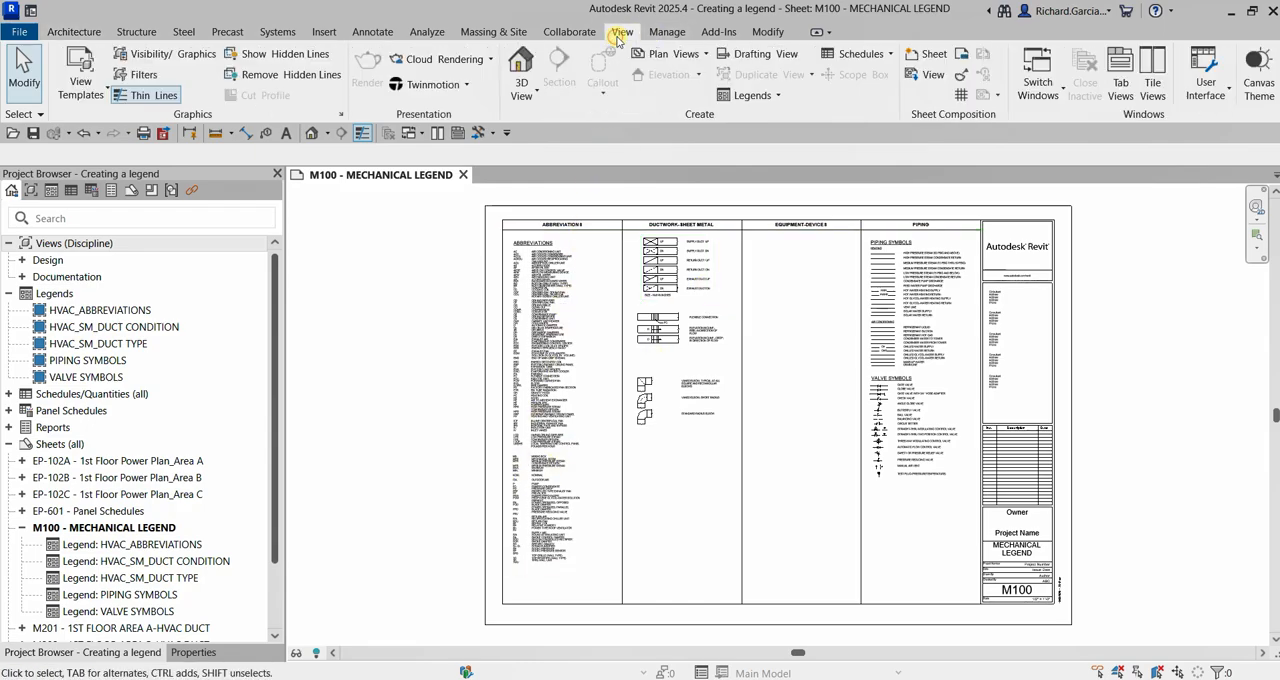
{"action": "left_click", "coordinate": [780, 96]}
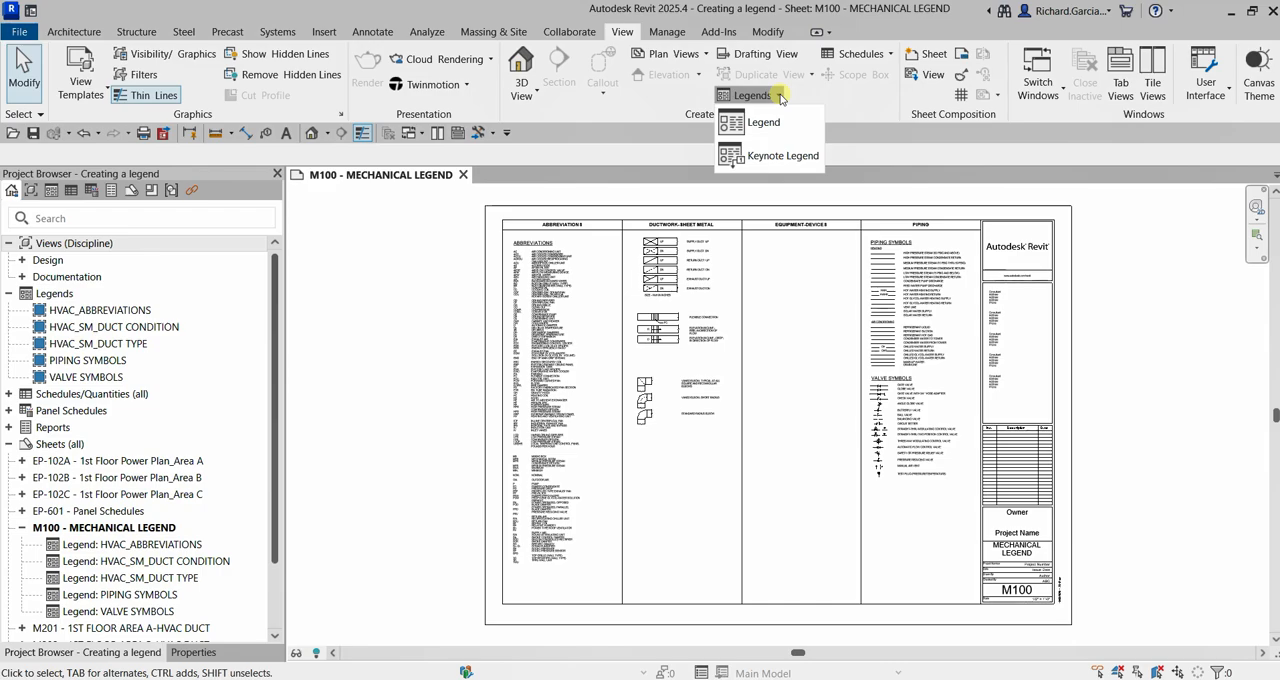
{"action": "left_click", "coordinate": [50, 175]}
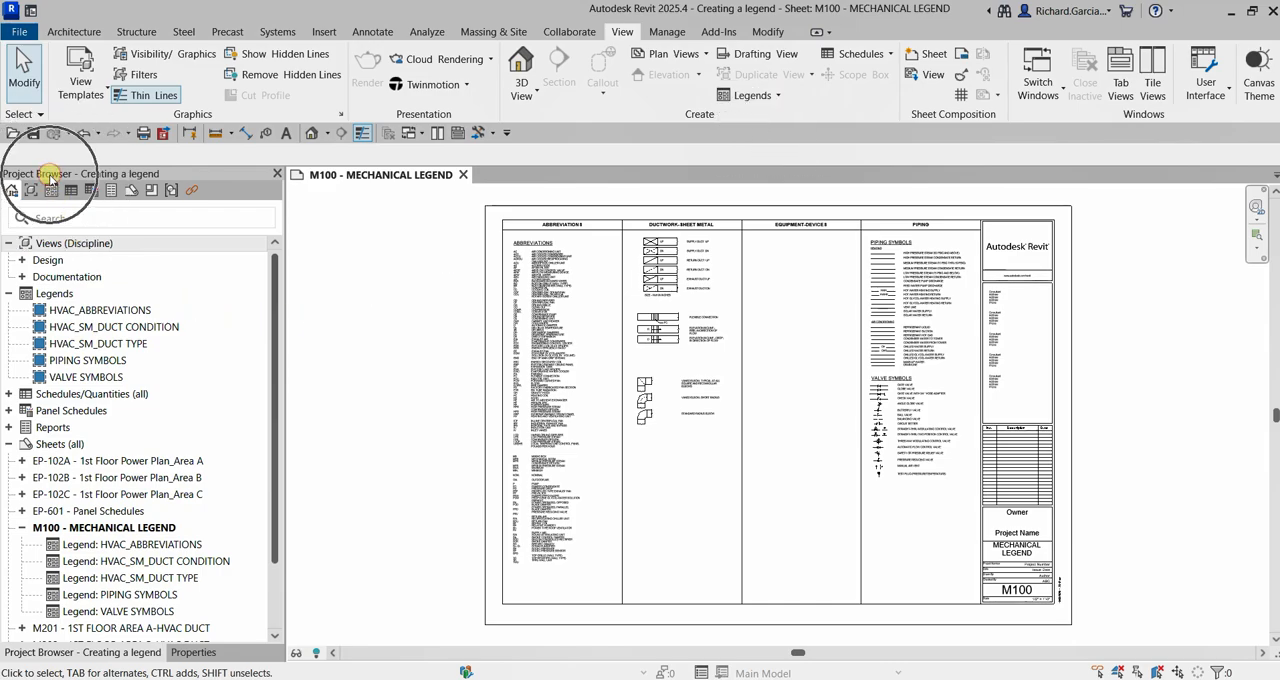
Create a new legend view named Diffuser Legend at a scale of 1/4" = 1'-0"
{"action": "right_click", "coordinate": [55, 293]}
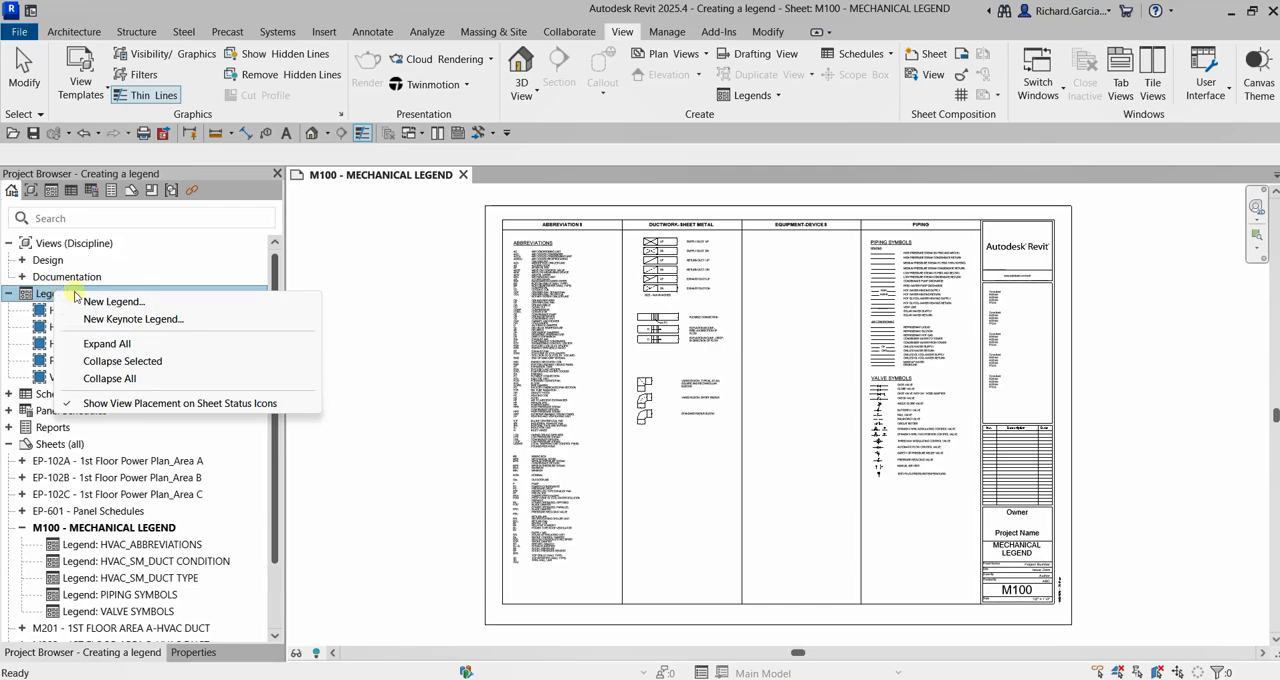
{"action": "left_click", "coordinate": [124, 302]}
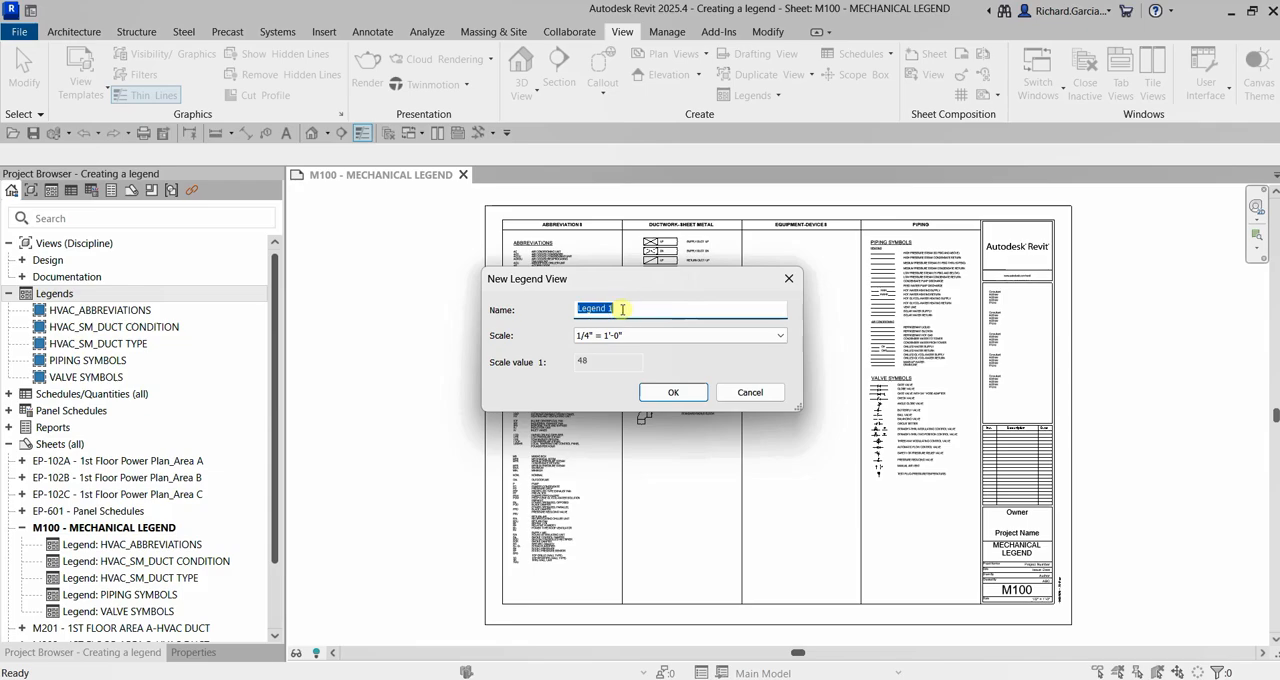
{"action": "type", "text": "Diffuser Legend"}
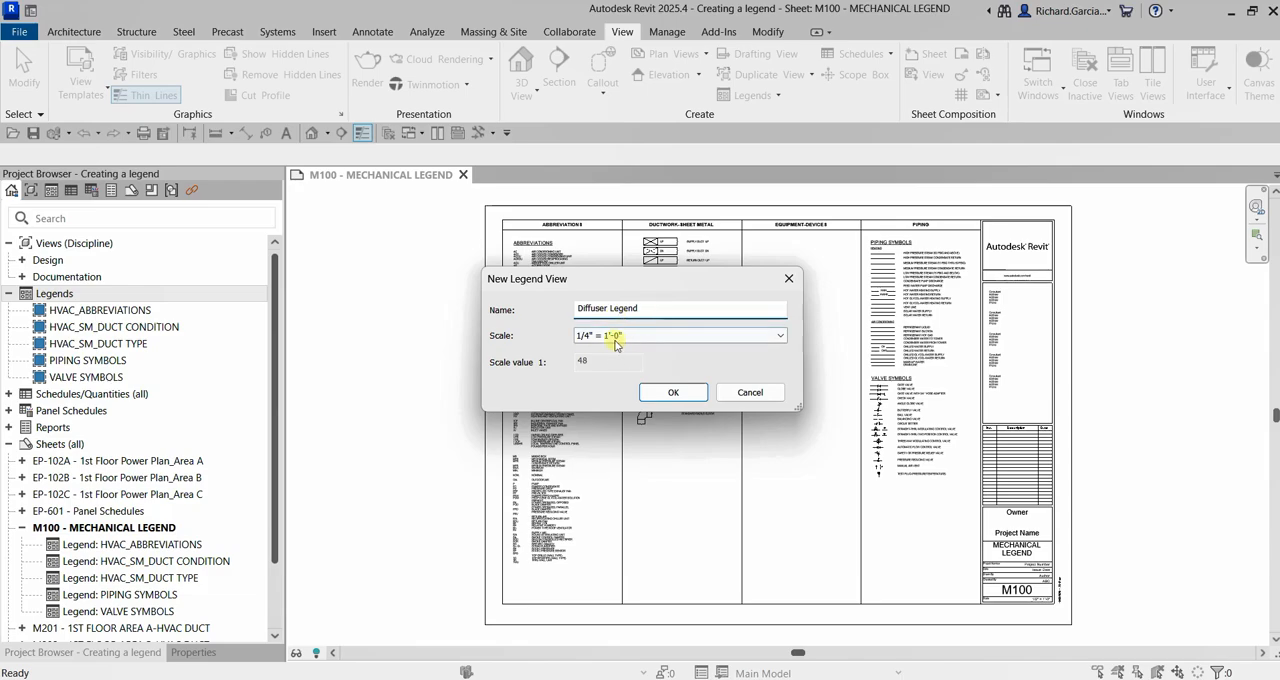
{"action": "left_click", "coordinate": [617, 343]}
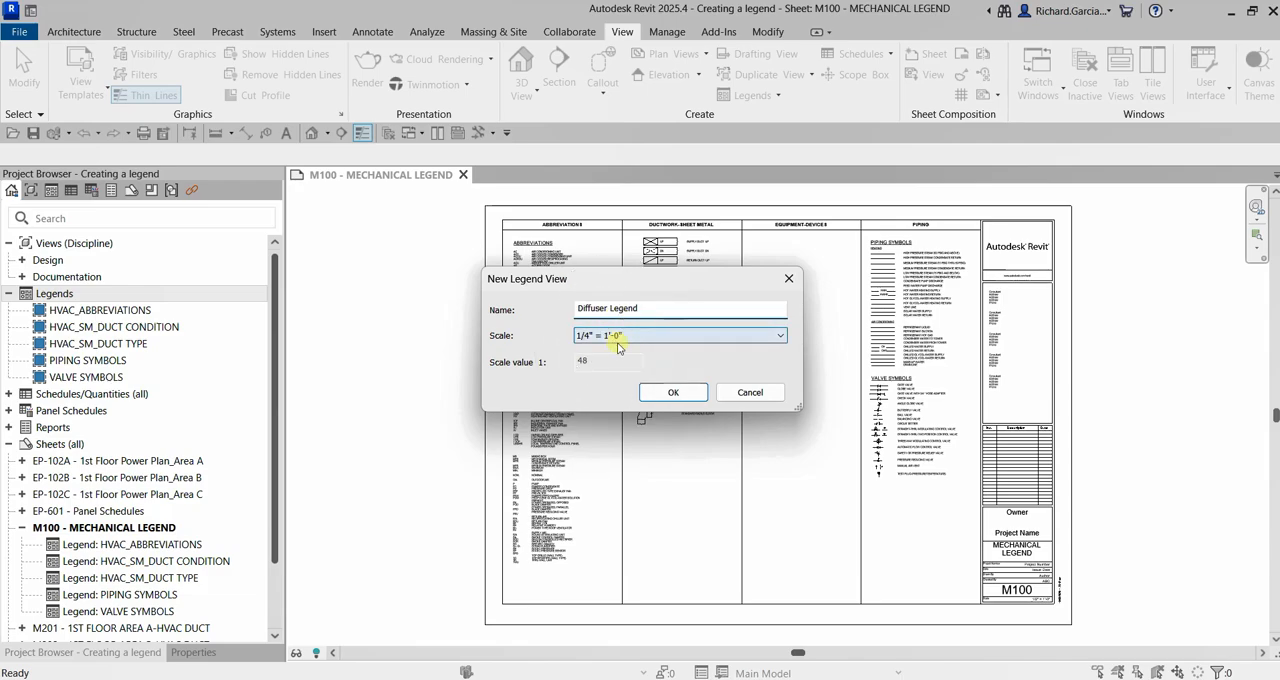
{"action": "left_click", "coordinate": [681, 393]}
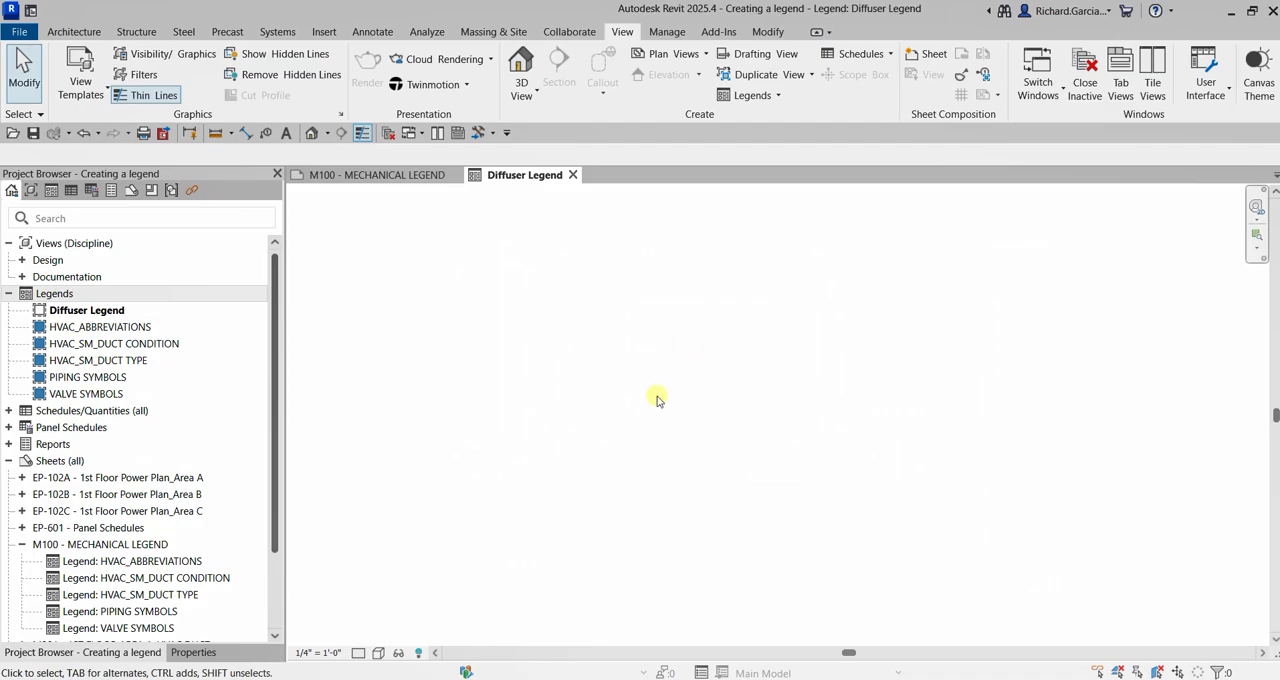
Place the title text DIFFUSER LEGEND in the legend view using the 1/4" ARIAL text type
{"action": "left_click", "coordinate": [286, 137]}
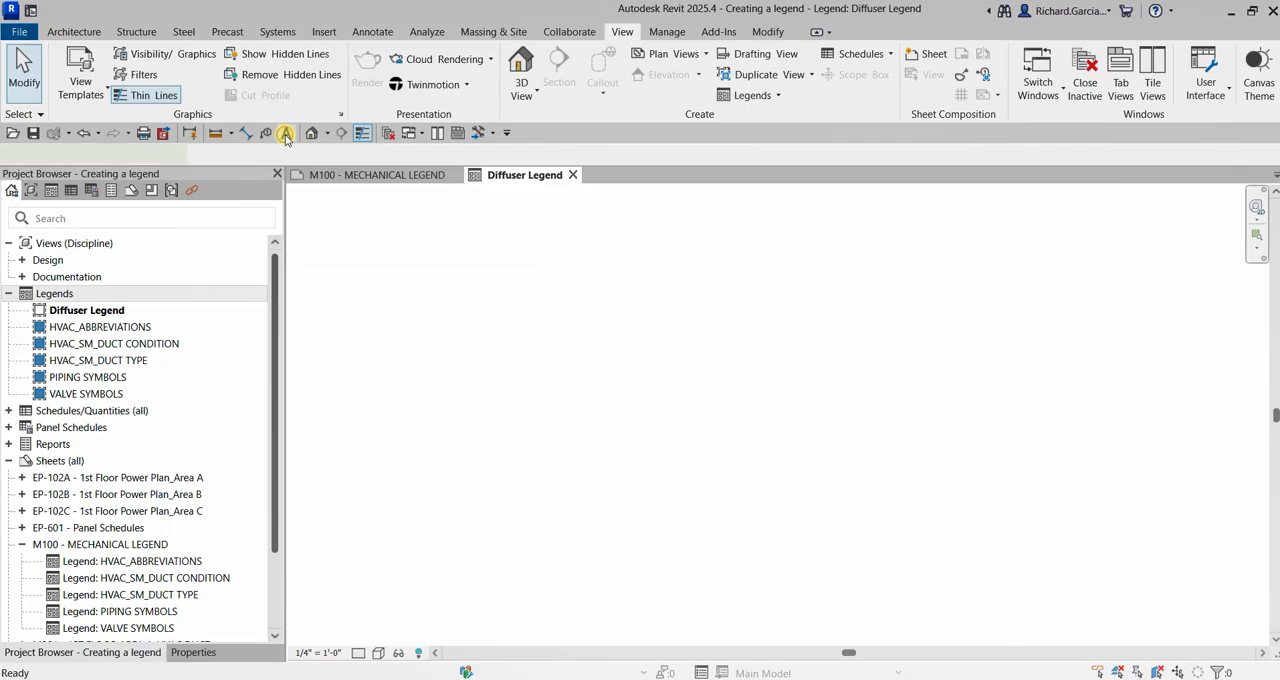
{"action": "left_click", "coordinate": [191, 652]}
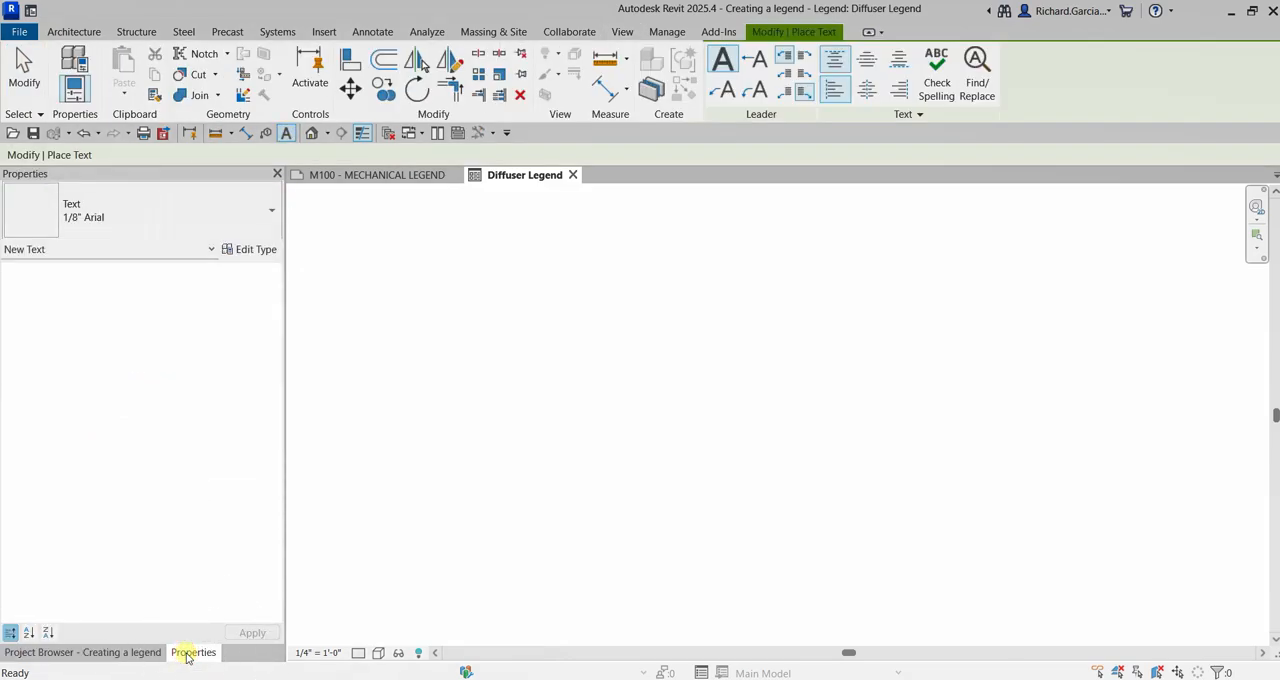
{"action": "left_click", "coordinate": [151, 212]}
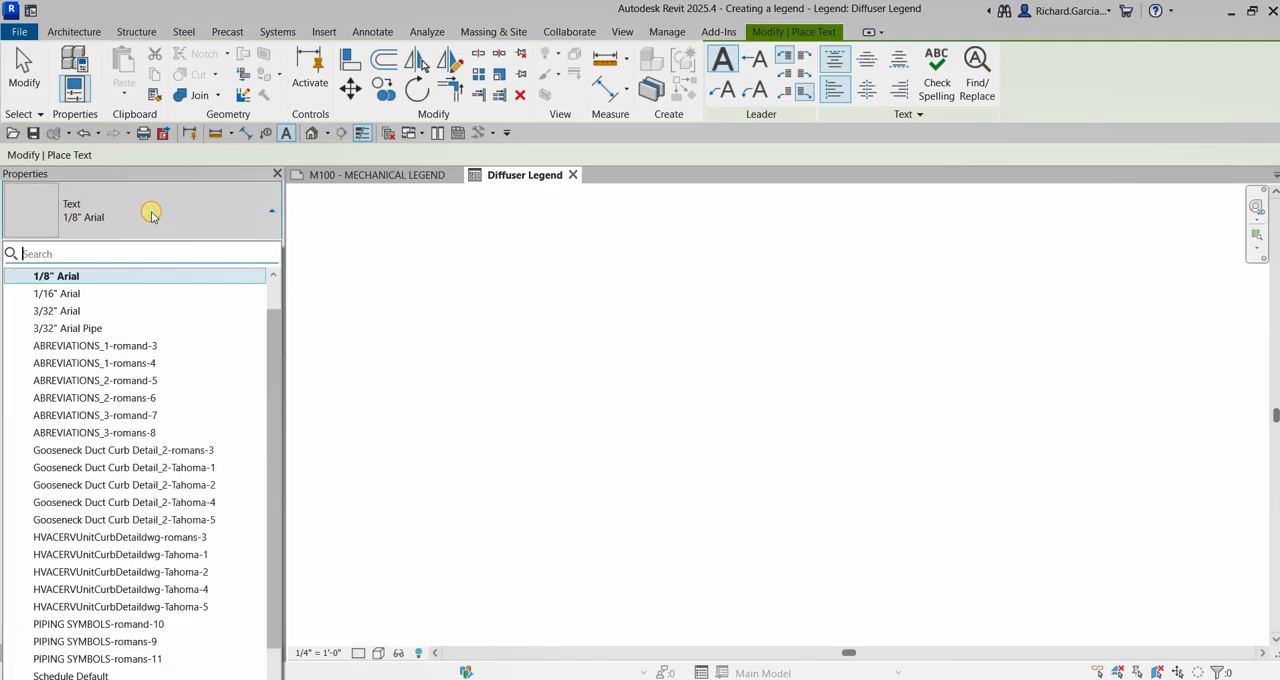
{"action": "scroll", "coordinate": [151, 331], "scroll_direction": "up", "scroll_amount": 1}
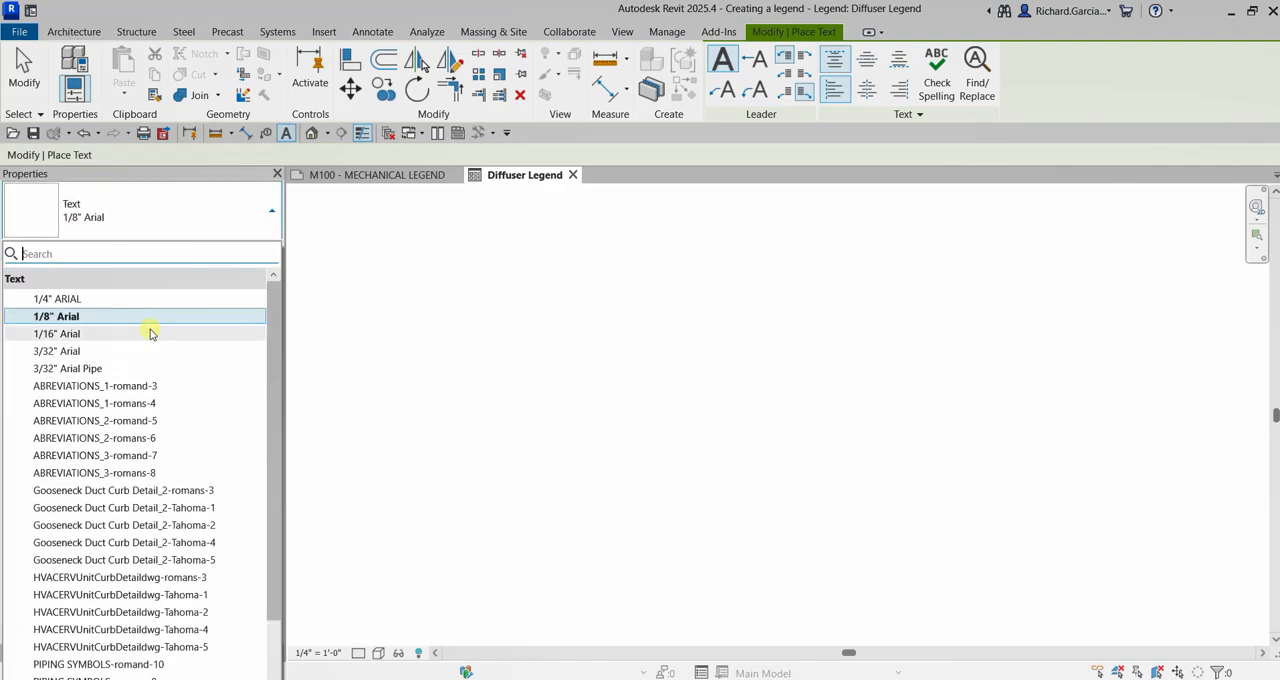
{"action": "left_click", "coordinate": [56, 299]}
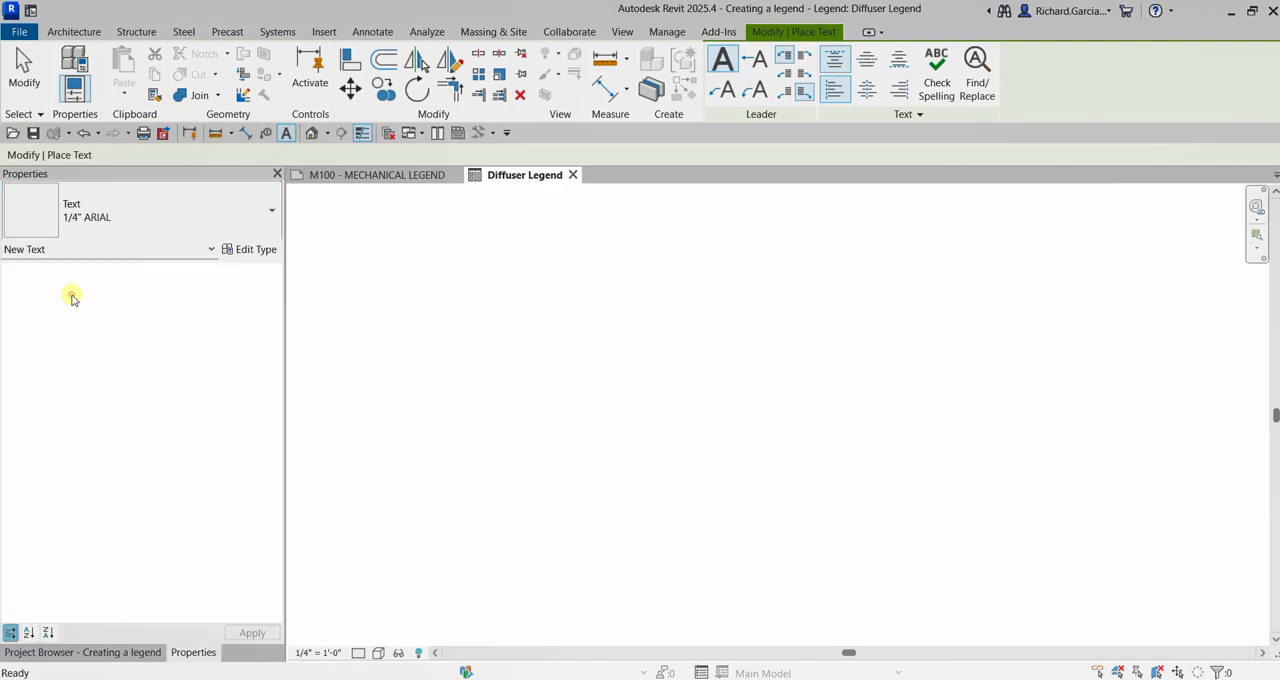
{"action": "left_click", "coordinate": [630, 307]}
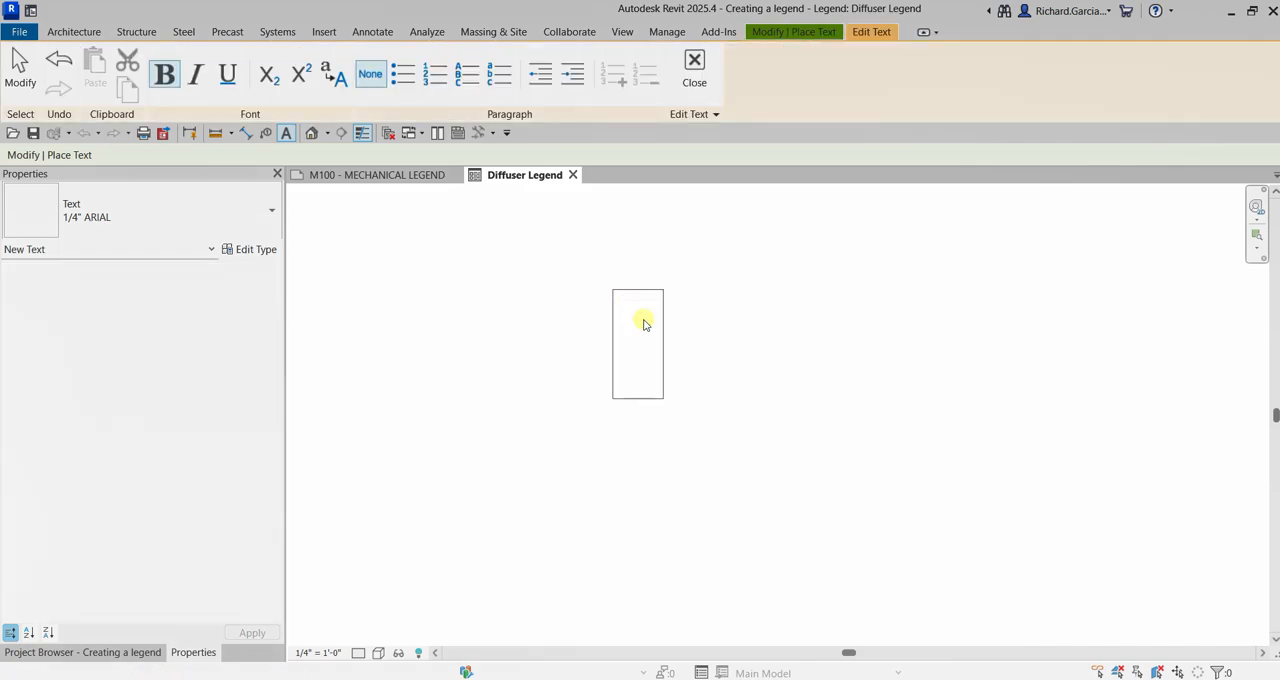
{"action": "key", "text": "Caps_Lock"}
{"action": "type", "text": "DIFFU"}
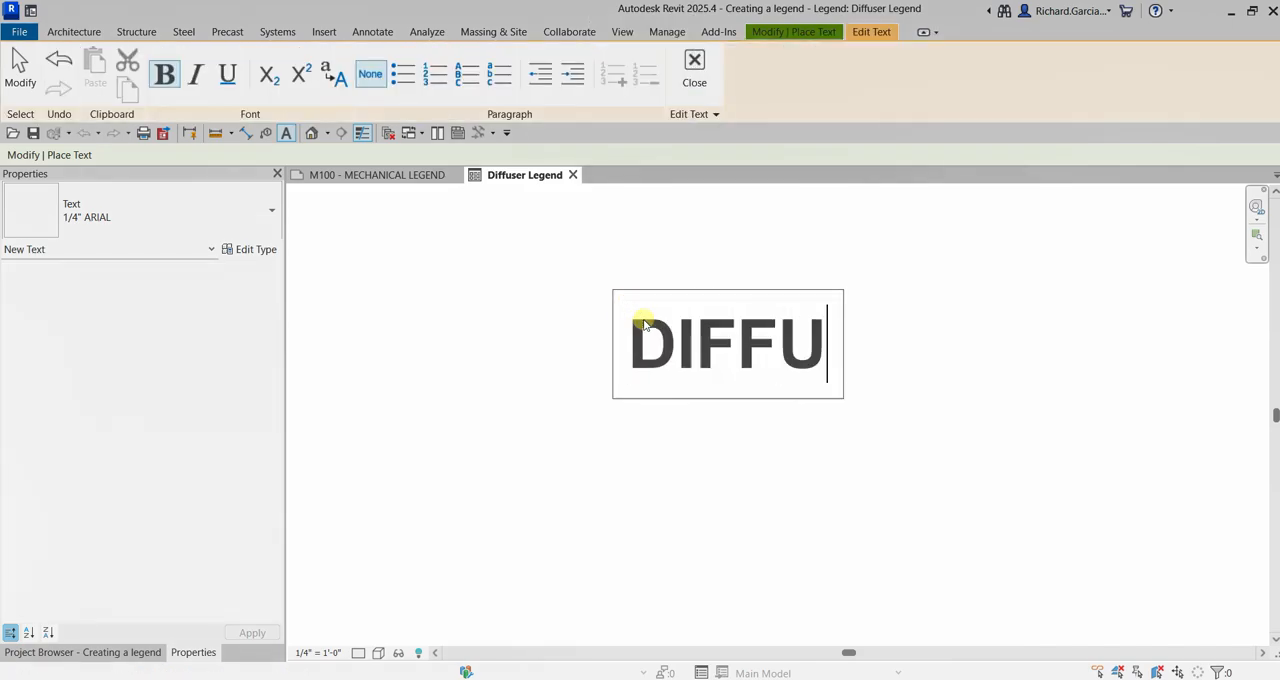
{"action": "type", "text": "SER LEGEND"}
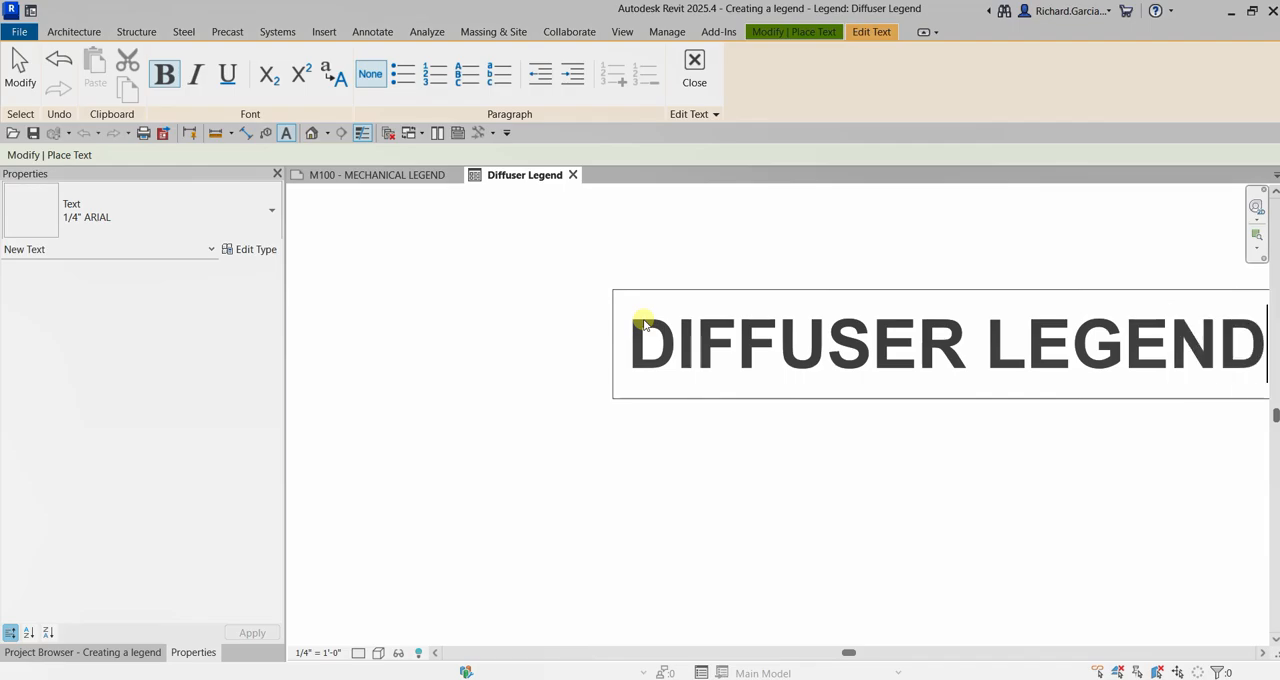
{"action": "left_click", "coordinate": [445, 412]}
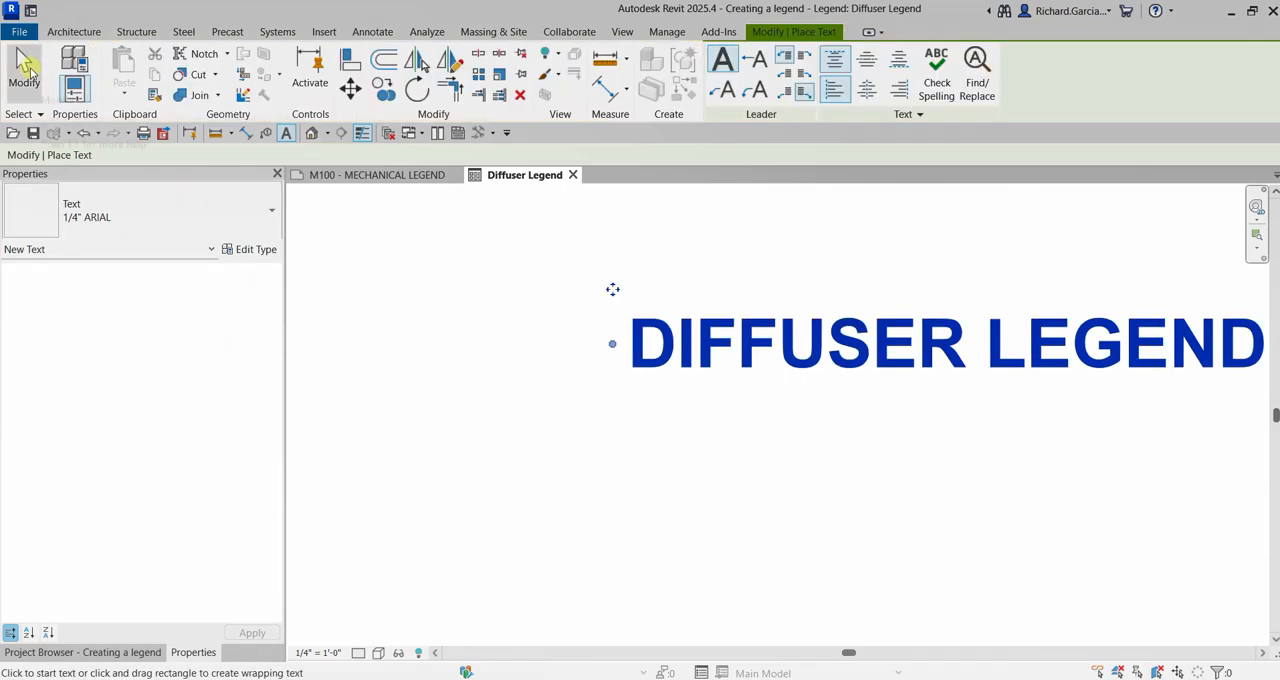
{"action": "left_click", "coordinate": [26, 72]}
Place a Supply Diffuser - Rectangular Face Round Neck : 24x24 - 8 Neck legend component below the start of the title
{"action": "scroll", "coordinate": [535, 358], "scroll_direction": "down", "scroll_amount": 2}
{"action": "scroll", "coordinate": [802, 420], "scroll_direction": "up", "scroll_amount": 1}
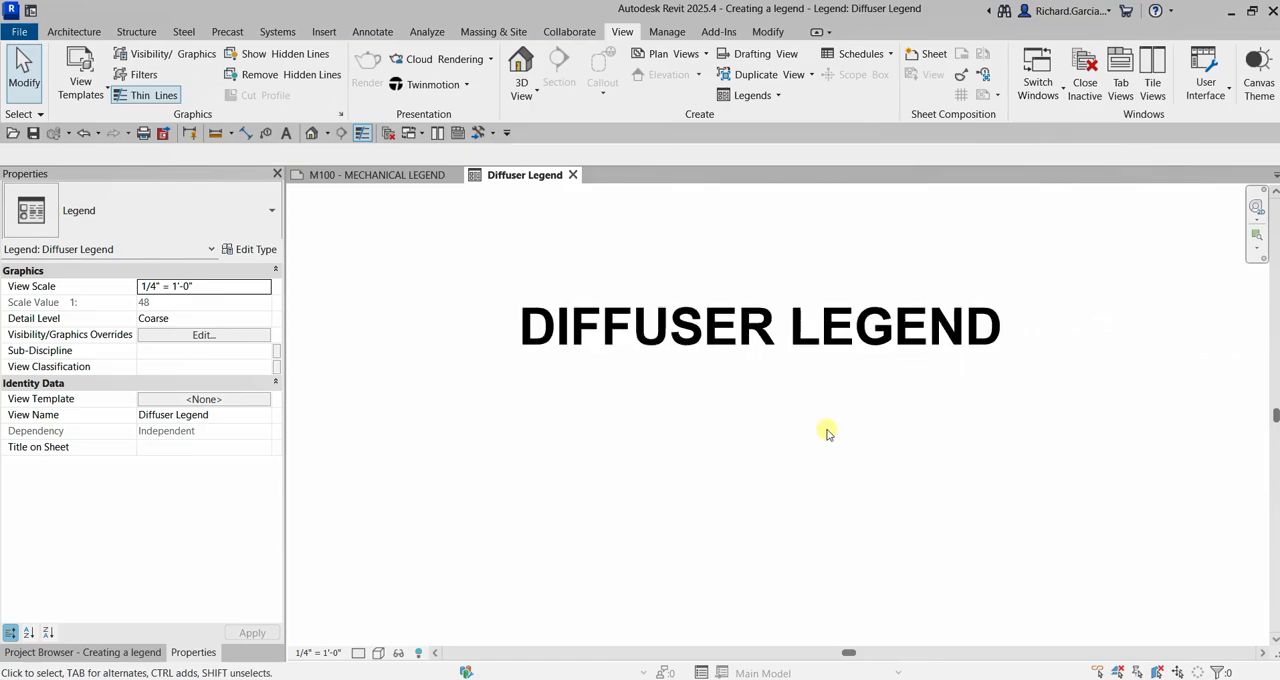
{"action": "middle_click_drag", "start_coordinate": [843, 439], "coordinate": [821, 405]}
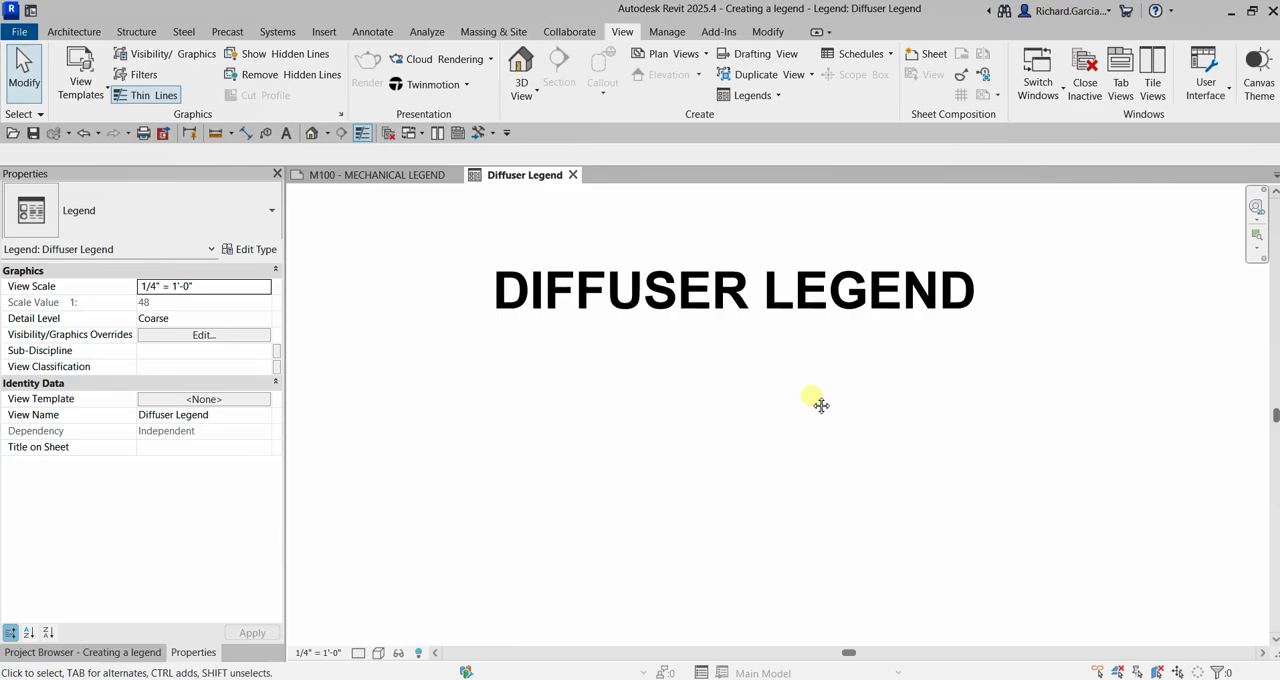
{"action": "left_click", "coordinate": [370, 32]}
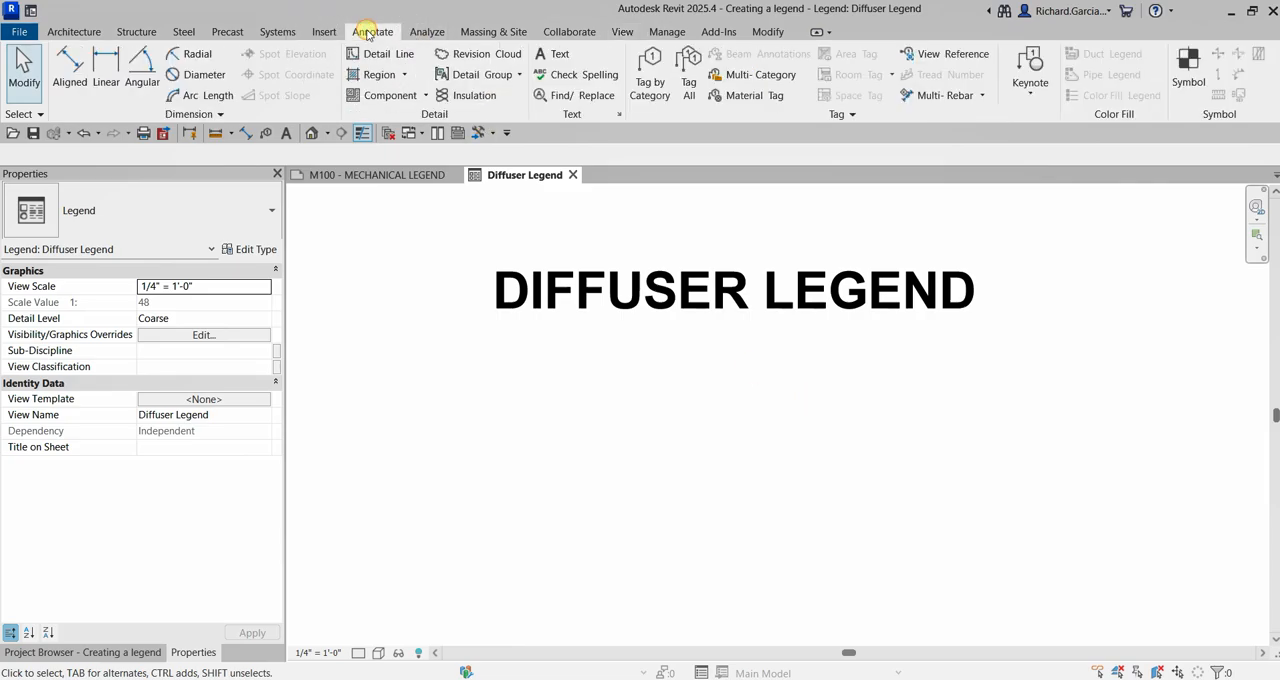
{"action": "left_click", "coordinate": [427, 96]}
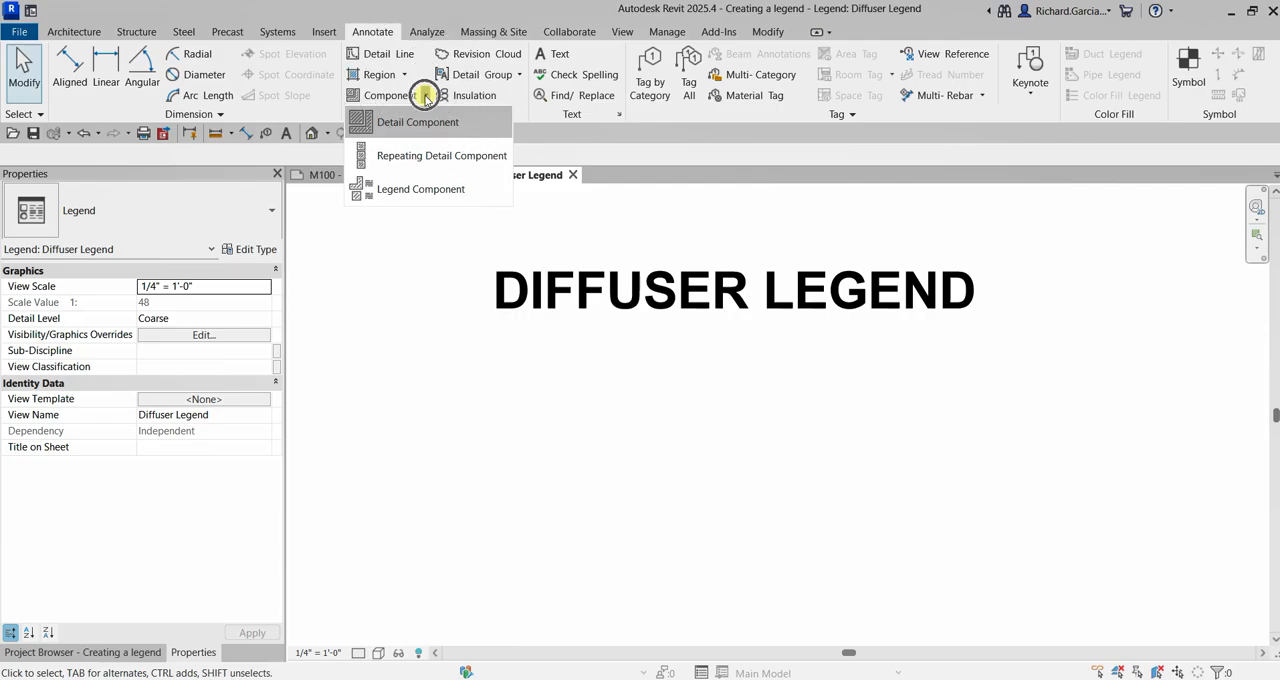
{"action": "left_click", "coordinate": [407, 190]}
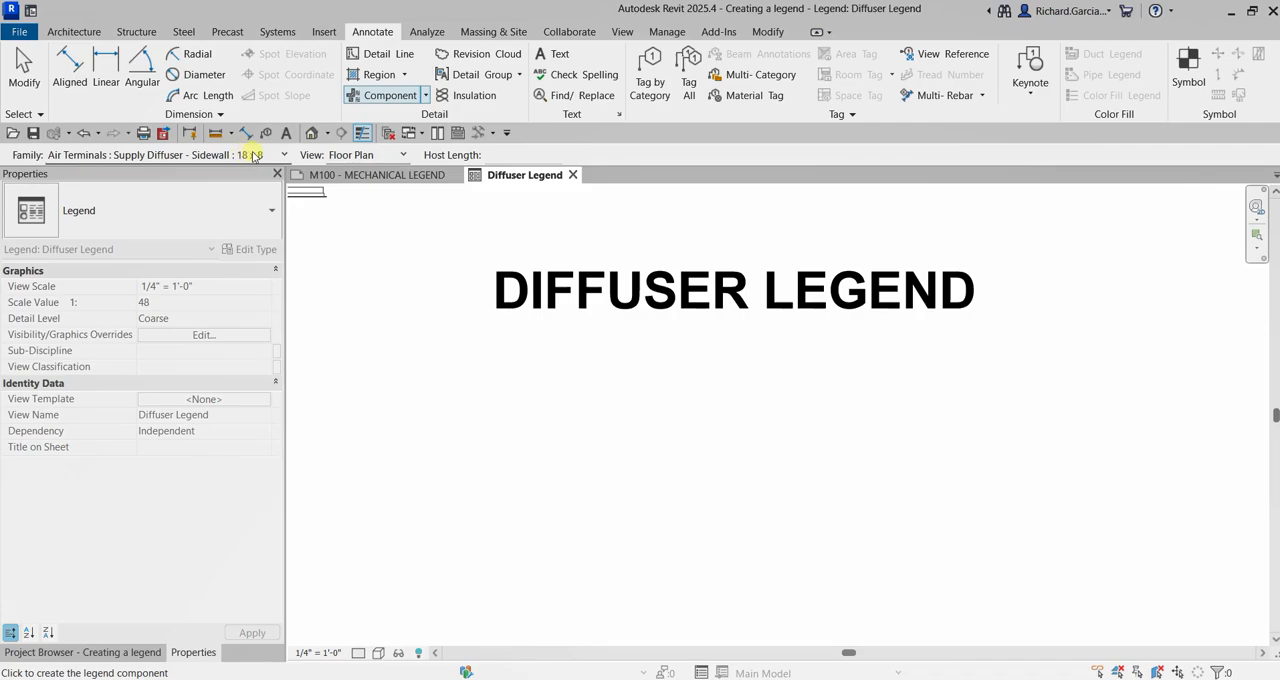
{"action": "key", "text": "ctrl"}
{"action": "key", "text": "ctrl"}
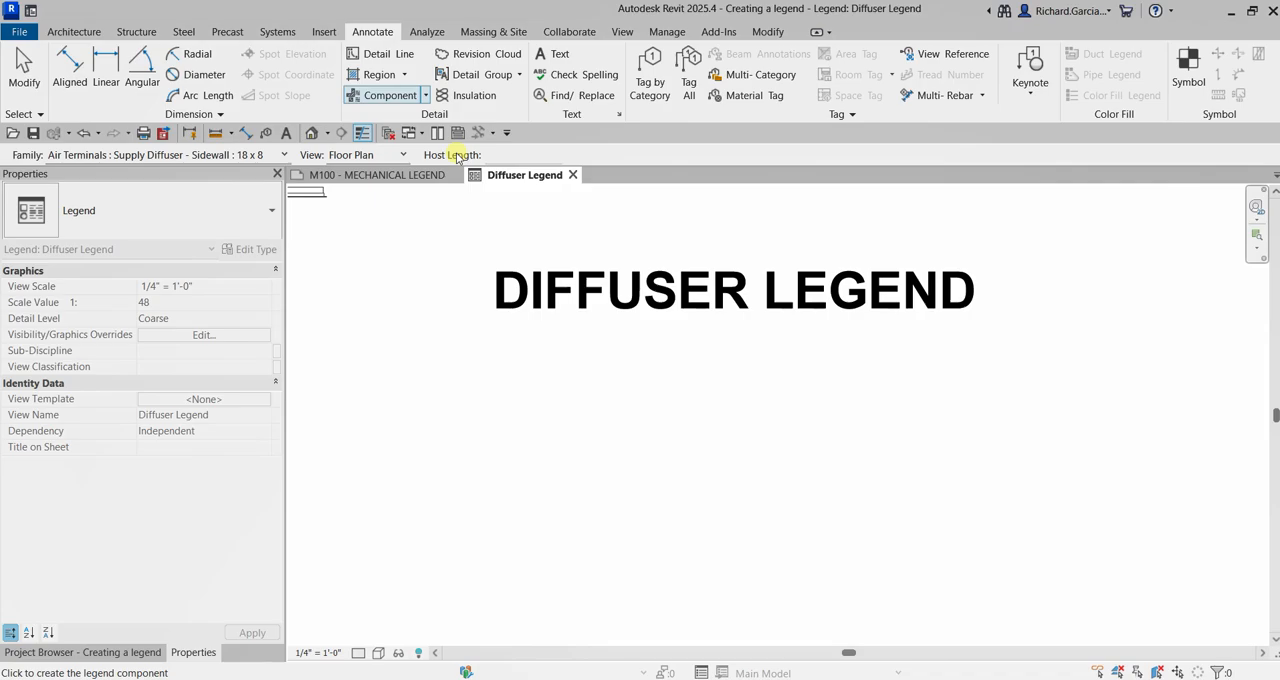
{"action": "left_click", "coordinate": [237, 157]}
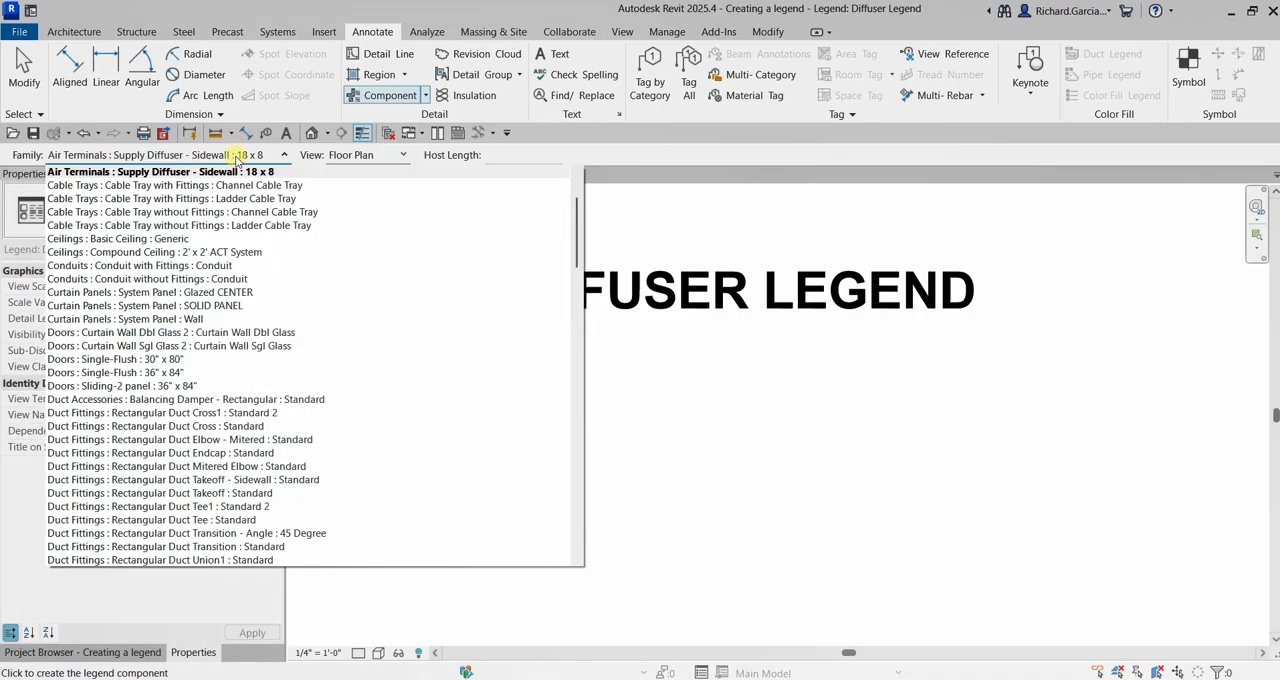
{"action": "scroll", "coordinate": [242, 255], "scroll_direction": "up", "scroll_amount": 1}
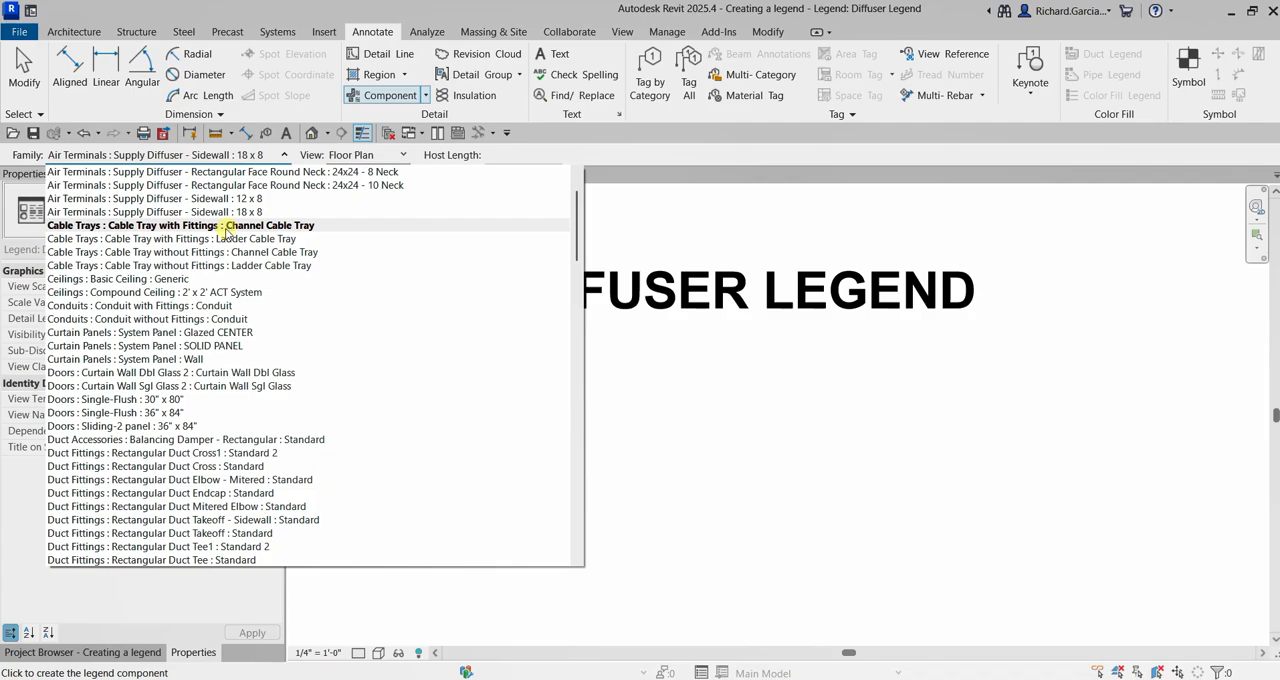
{"action": "scroll", "coordinate": [250, 215], "scroll_direction": "up", "scroll_amount": 1}
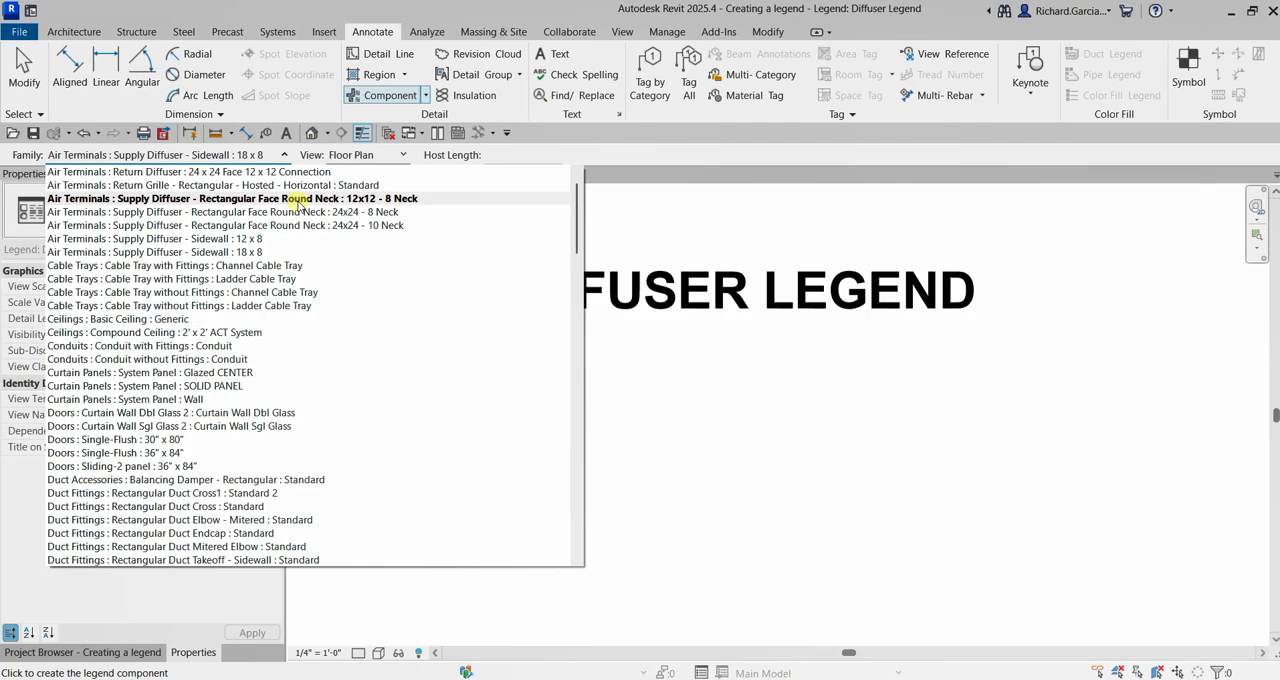
{"action": "left_click", "coordinate": [302, 213]}
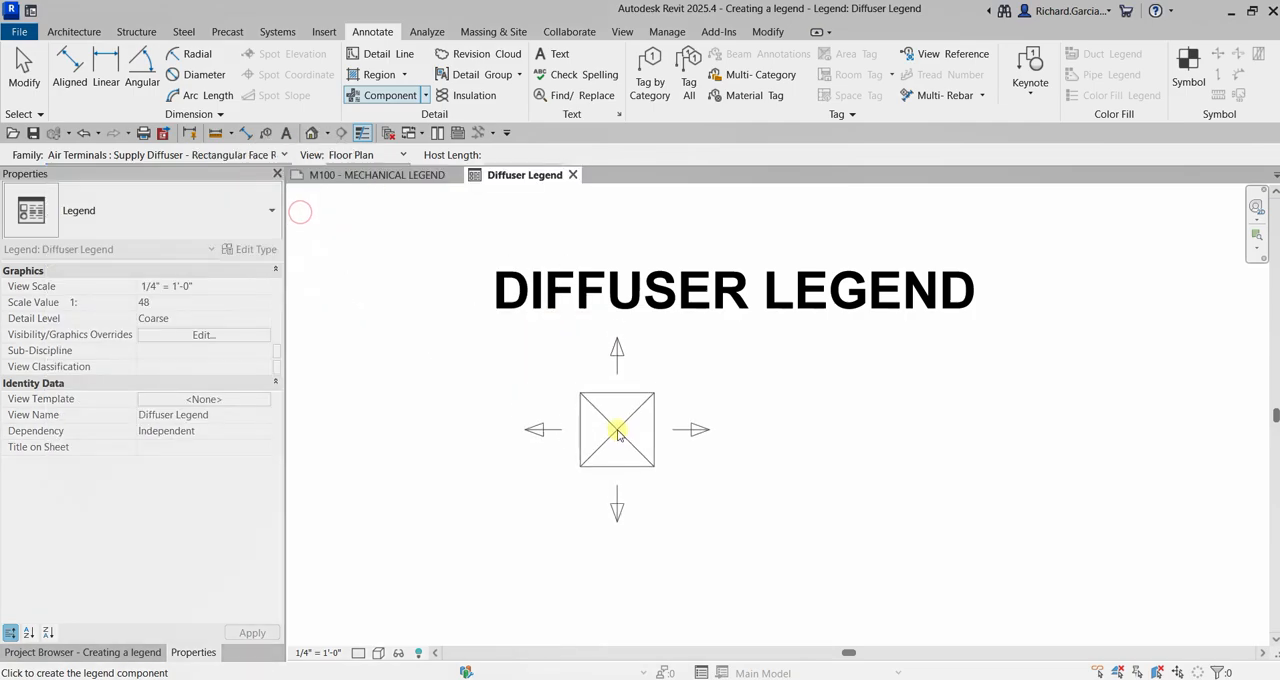
{"action": "scroll", "coordinate": [617, 432], "scroll_direction": "down", "scroll_amount": 3}
{"action": "middle_click_drag", "start_coordinate": [606, 446], "coordinate": [716, 319]}
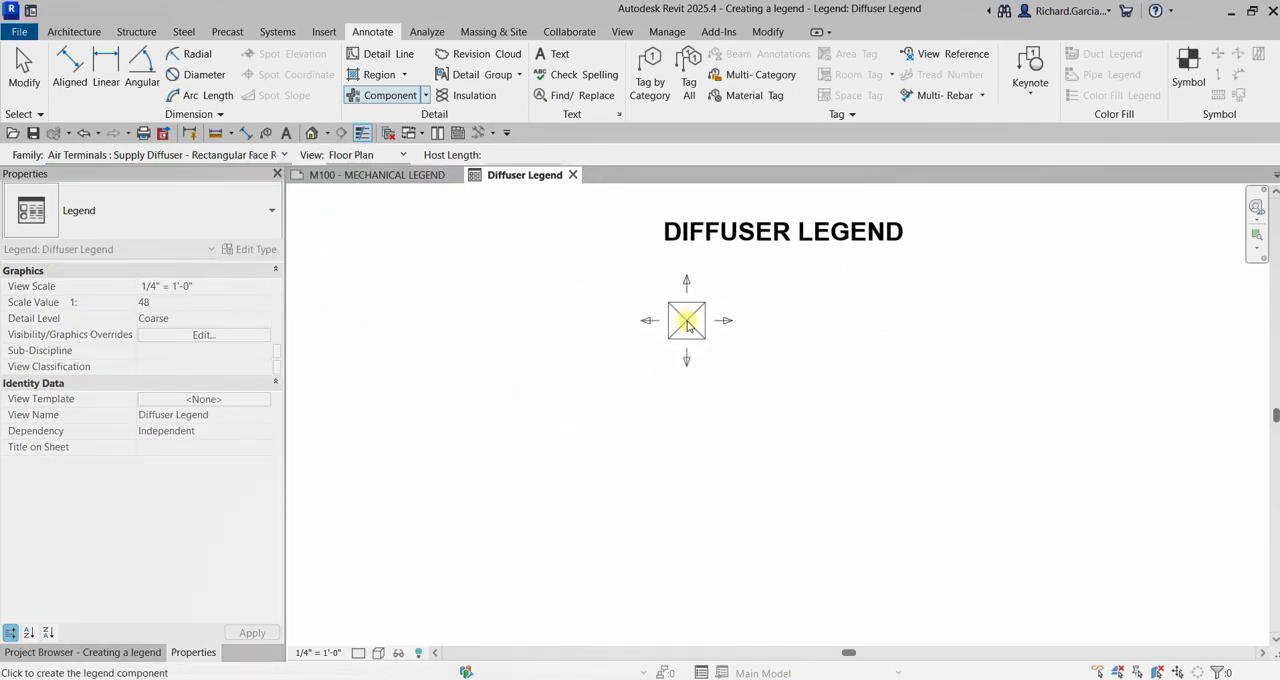
{"action": "left_click", "coordinate": [689, 325]}
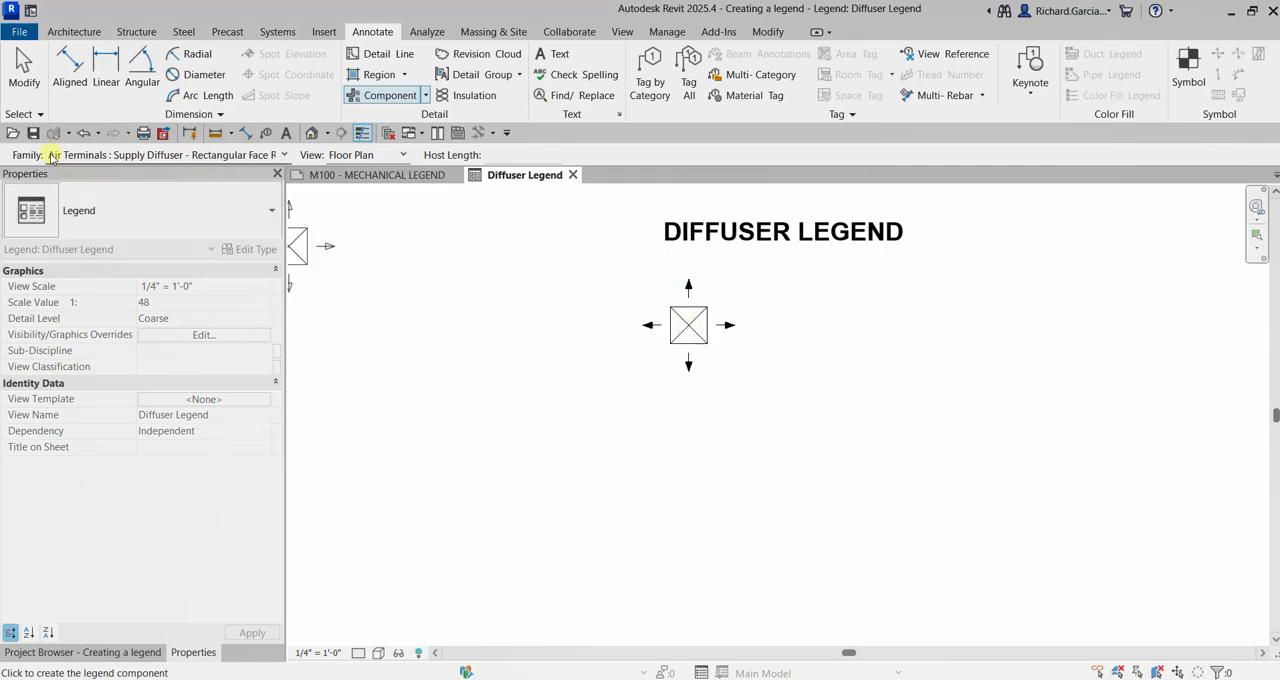
{"action": "left_click", "coordinate": [24, 70]}
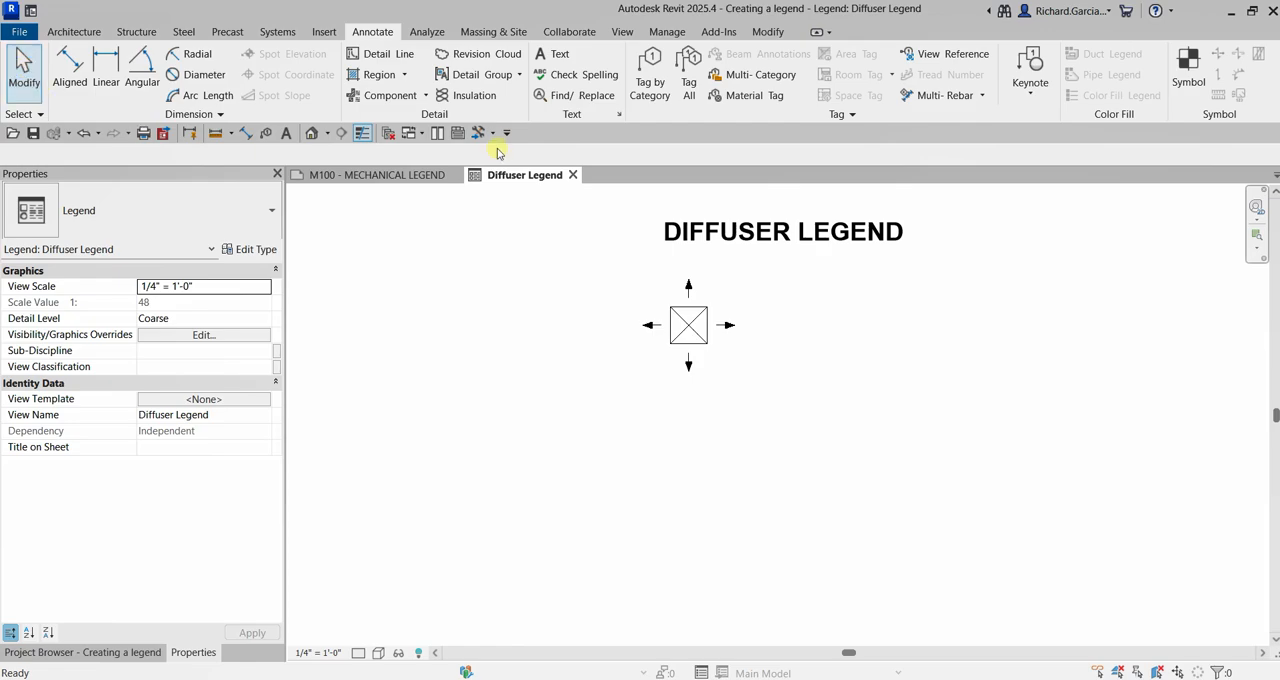
Place a Return Diffuser : 24 x 24 Face 12 x 12 Connection legend component directly below the supply diffuser symbol
{"action": "left_click", "coordinate": [426, 95]}
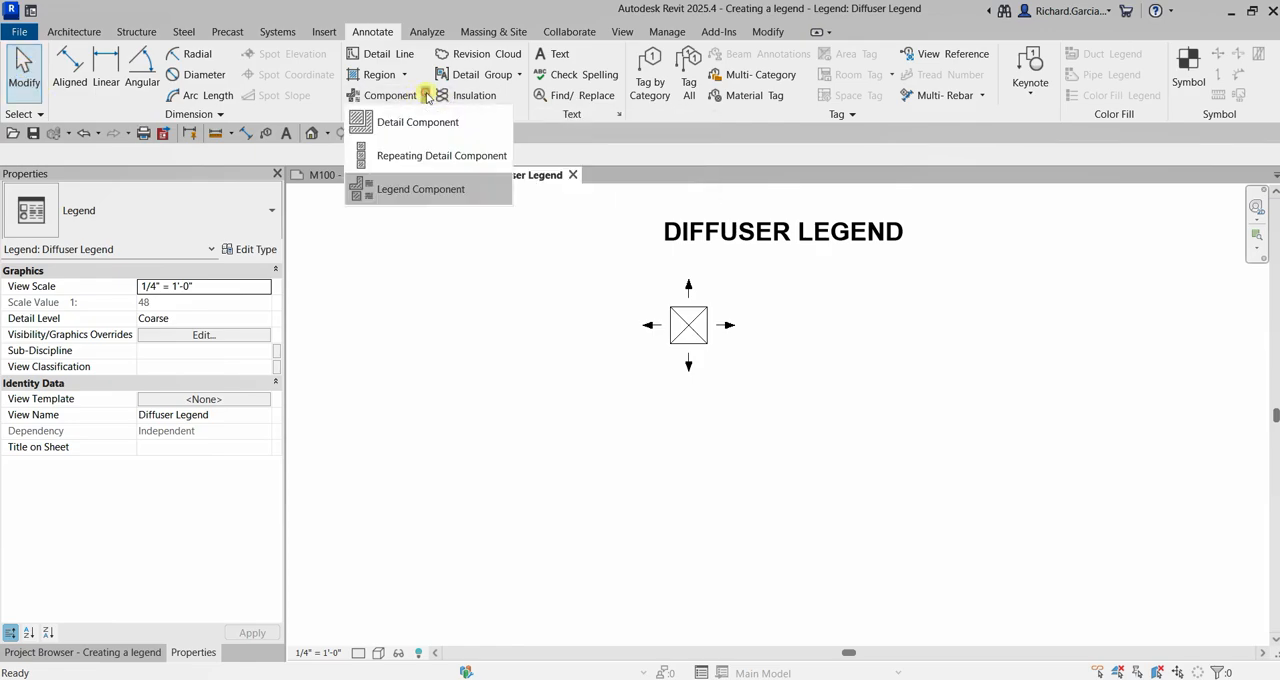
{"action": "left_click", "coordinate": [421, 189]}
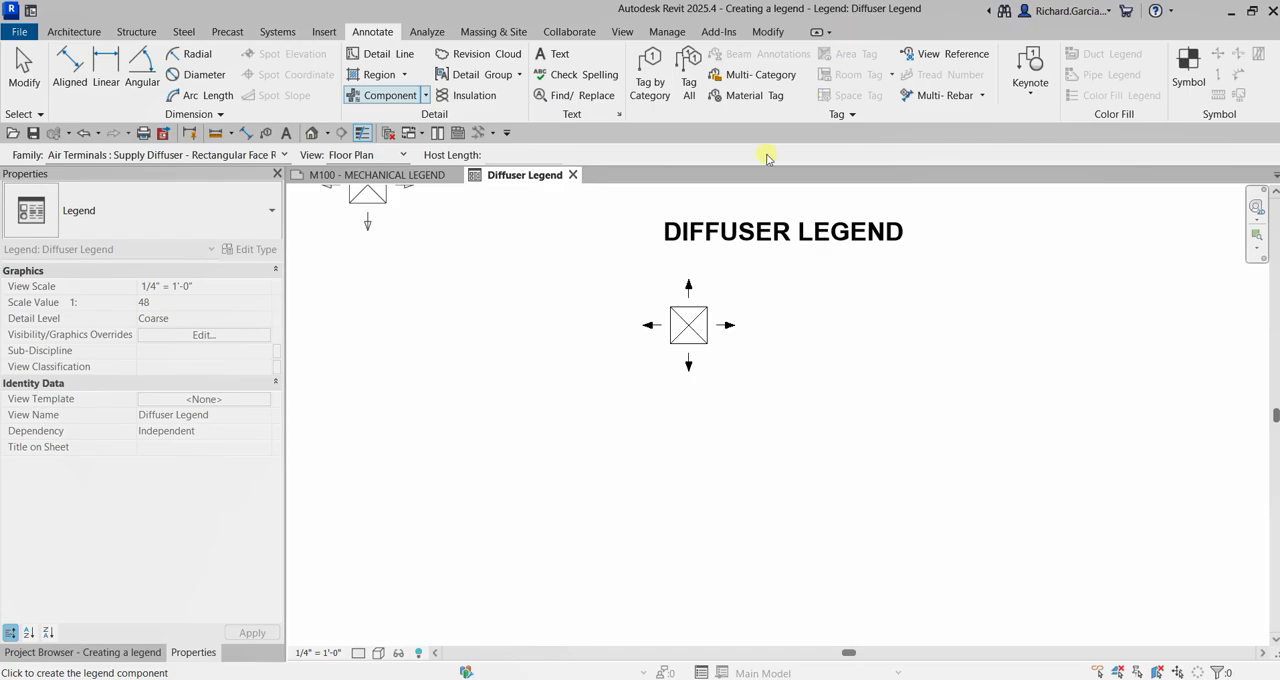
{"action": "left_click", "coordinate": [276, 156]}
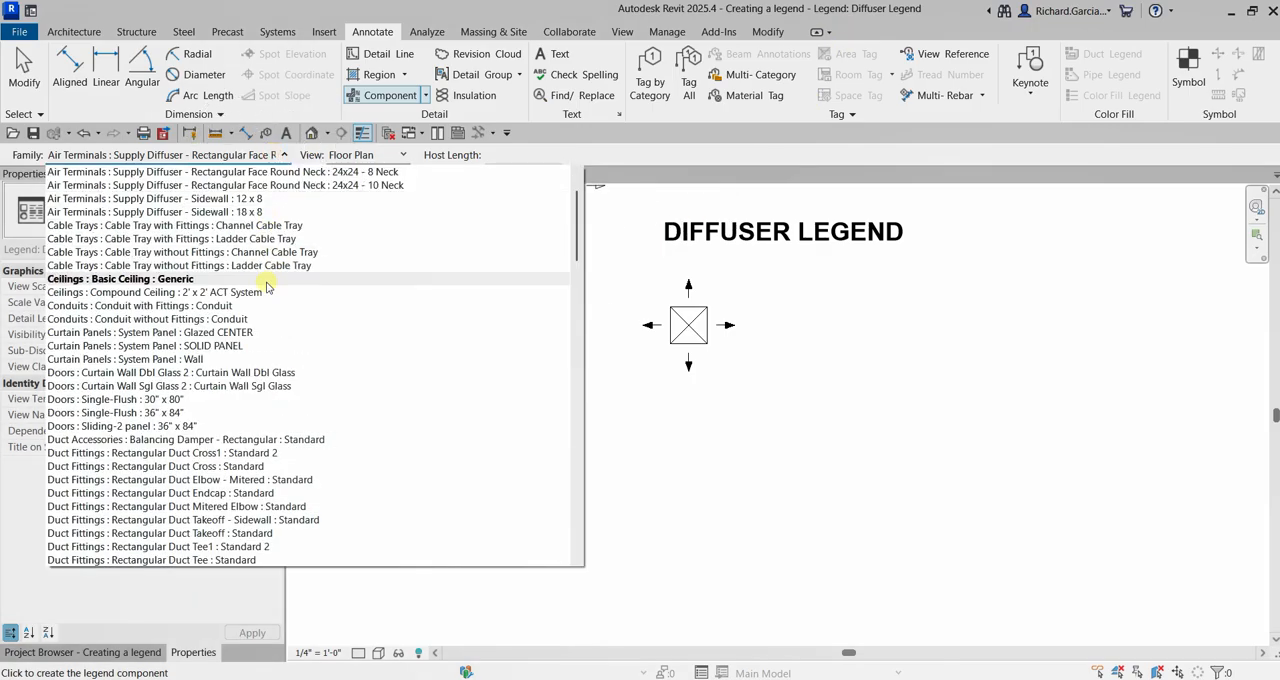
{"action": "scroll", "coordinate": [267, 287], "scroll_direction": "up", "scroll_amount": 2}
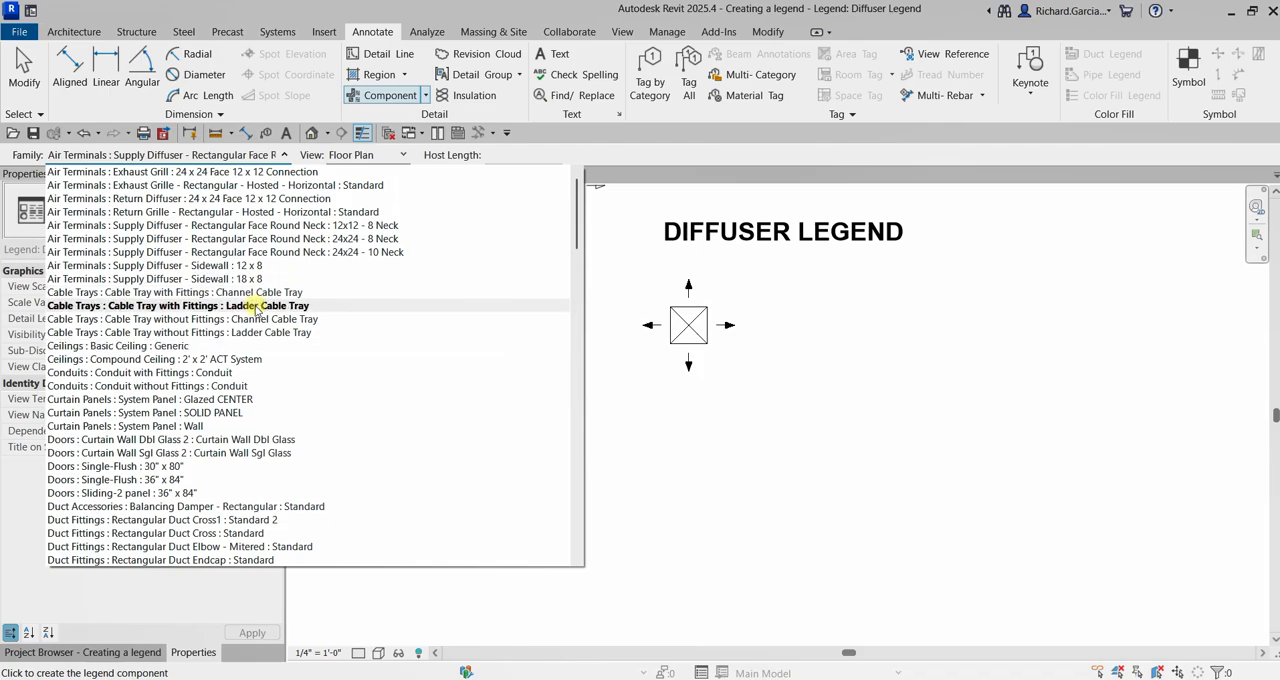
{"action": "left_click", "coordinate": [215, 199]}
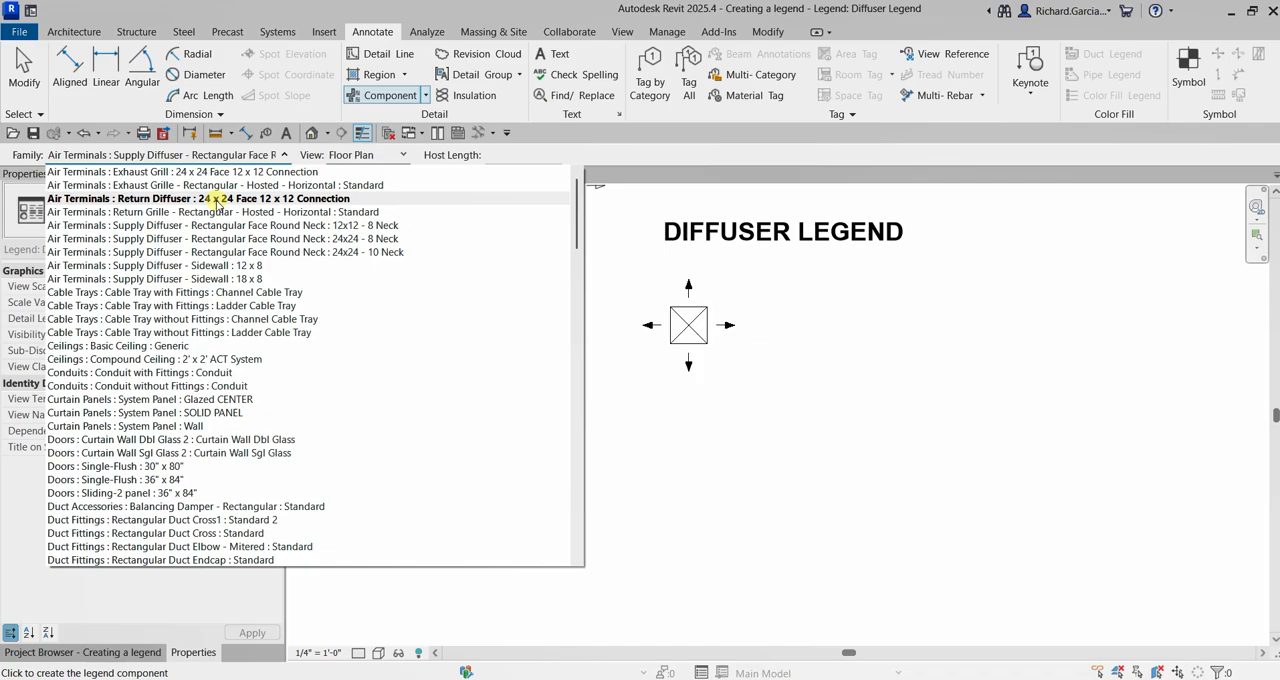
{"action": "left_click", "coordinate": [215, 199]}
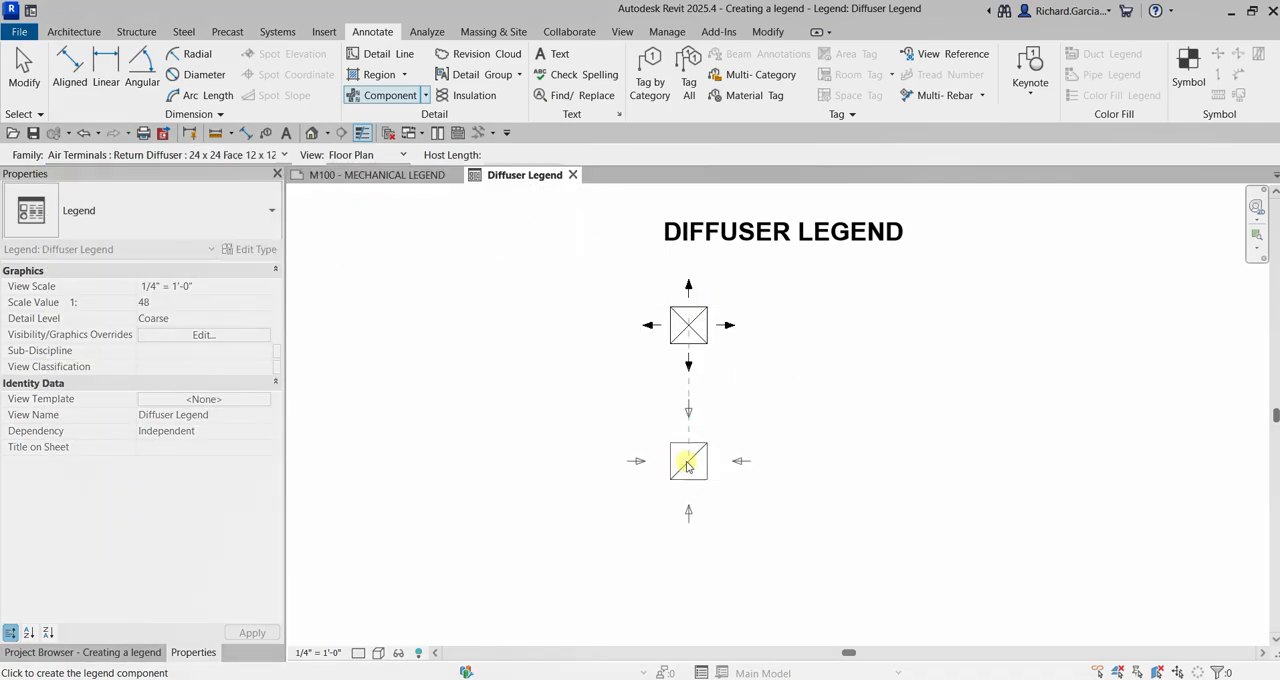
{"action": "left_click", "coordinate": [689, 470]}
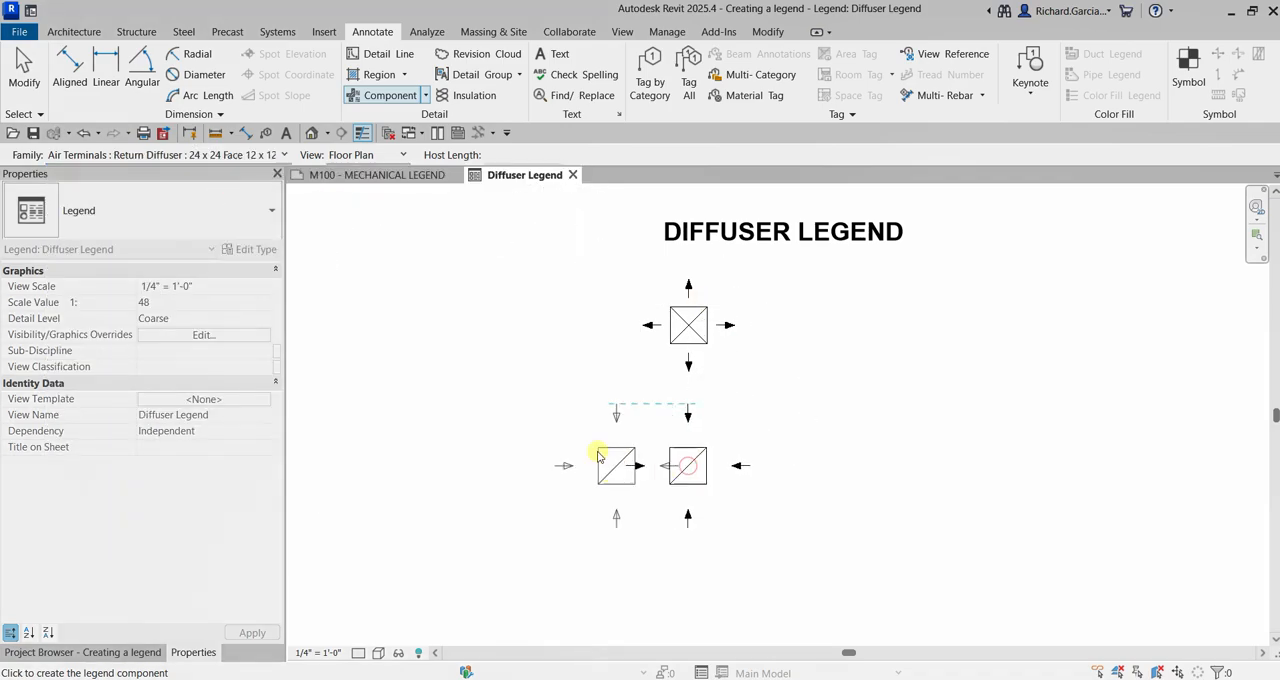
Place an Exhaust Grill : 24 x 24 Face 12 x 12 Connection legend component directly below the return diffuser symbol
{"action": "left_click", "coordinate": [255, 157]}
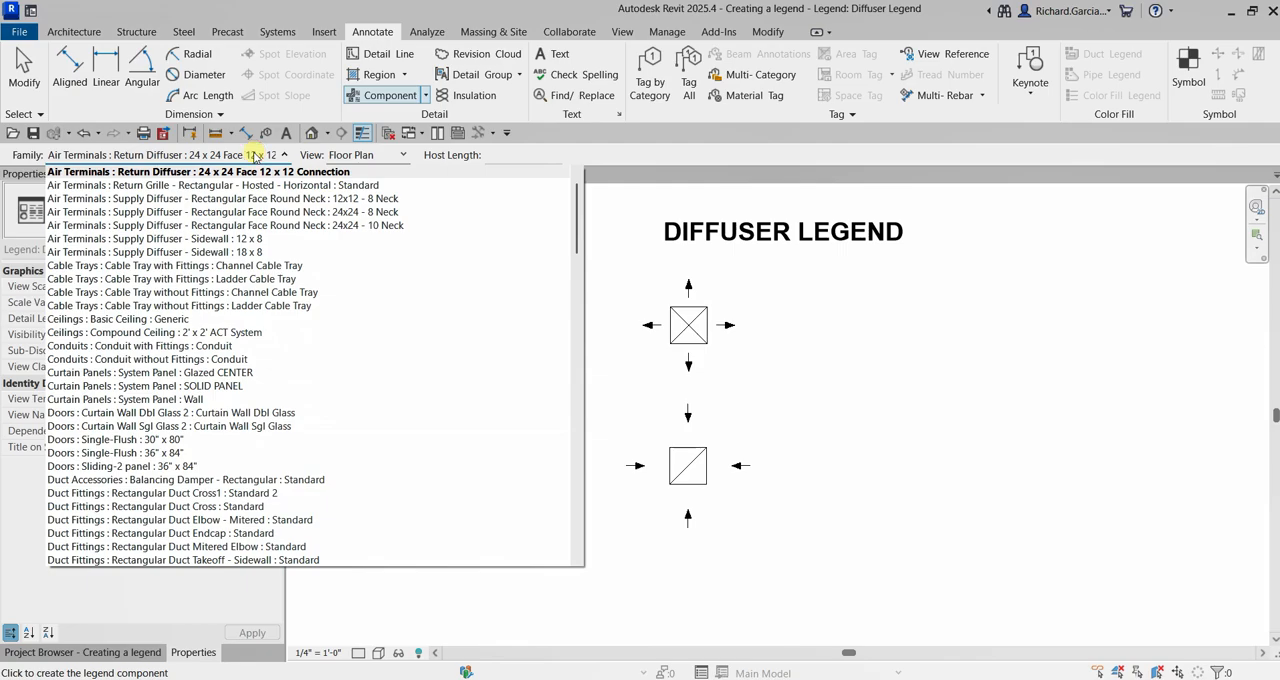
{"action": "scroll", "coordinate": [255, 245], "scroll_direction": "up", "scroll_amount": 1}
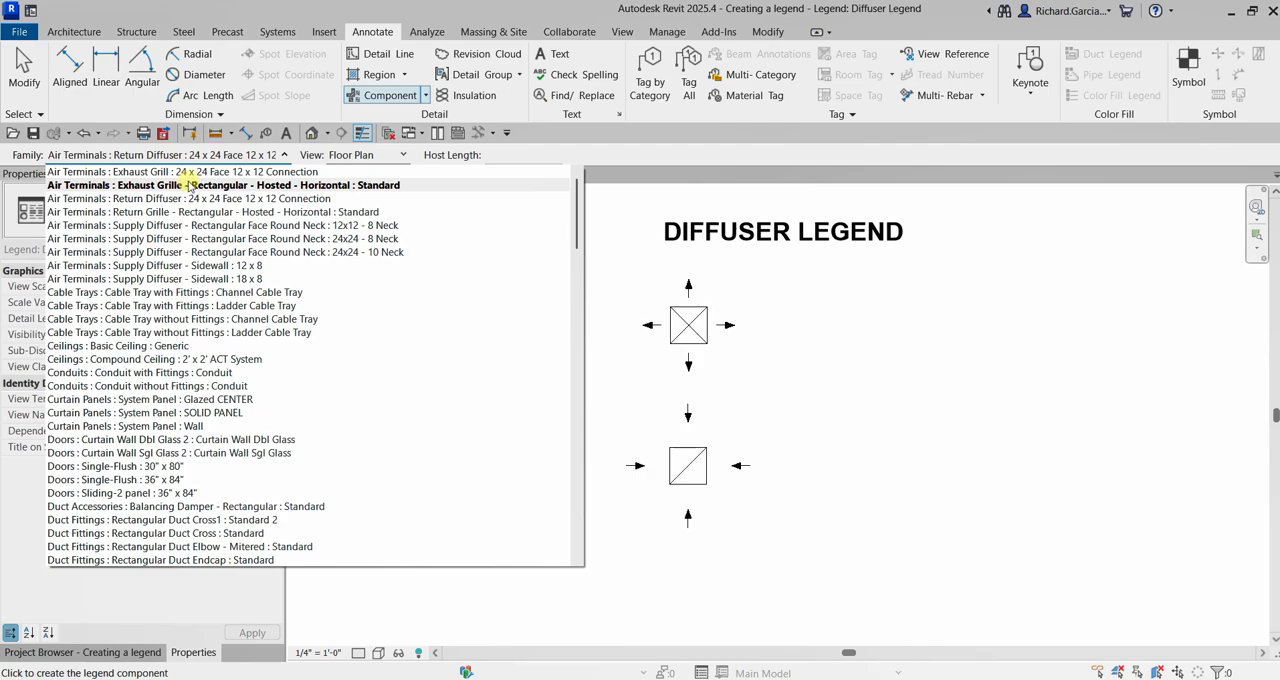
{"action": "left_click", "coordinate": [194, 176]}
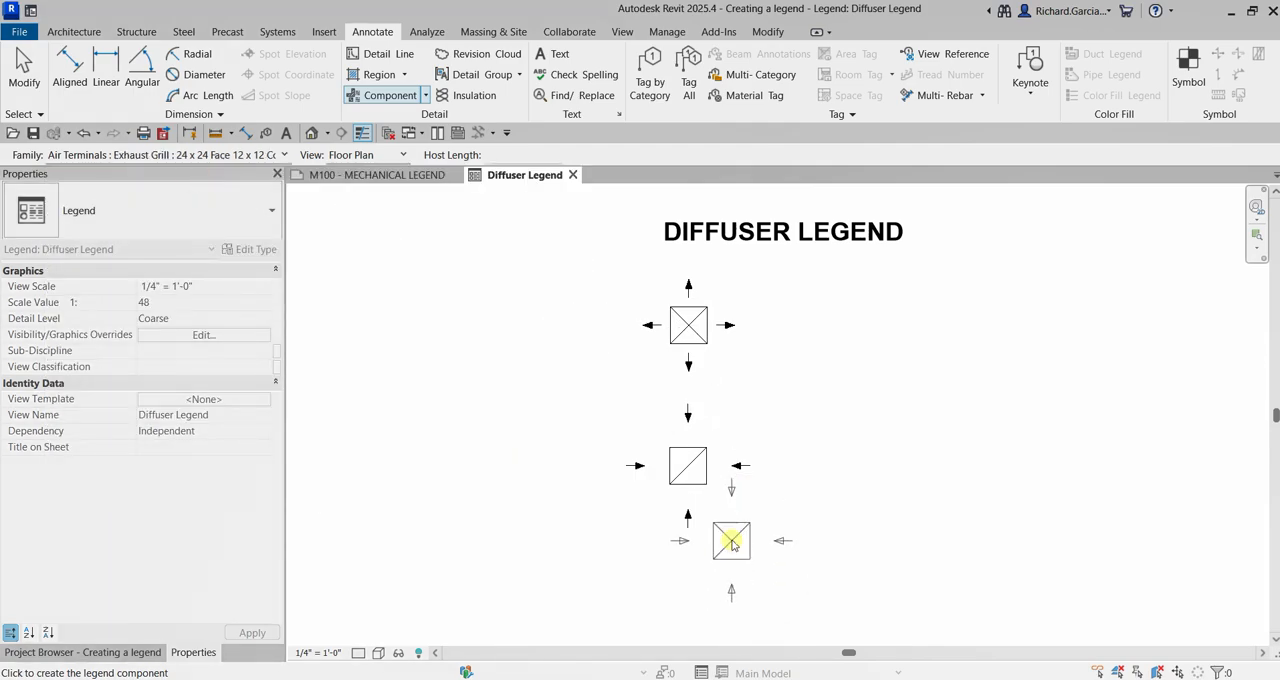
{"action": "scroll", "coordinate": [814, 397], "scroll_direction": "down", "scroll_amount": 2}
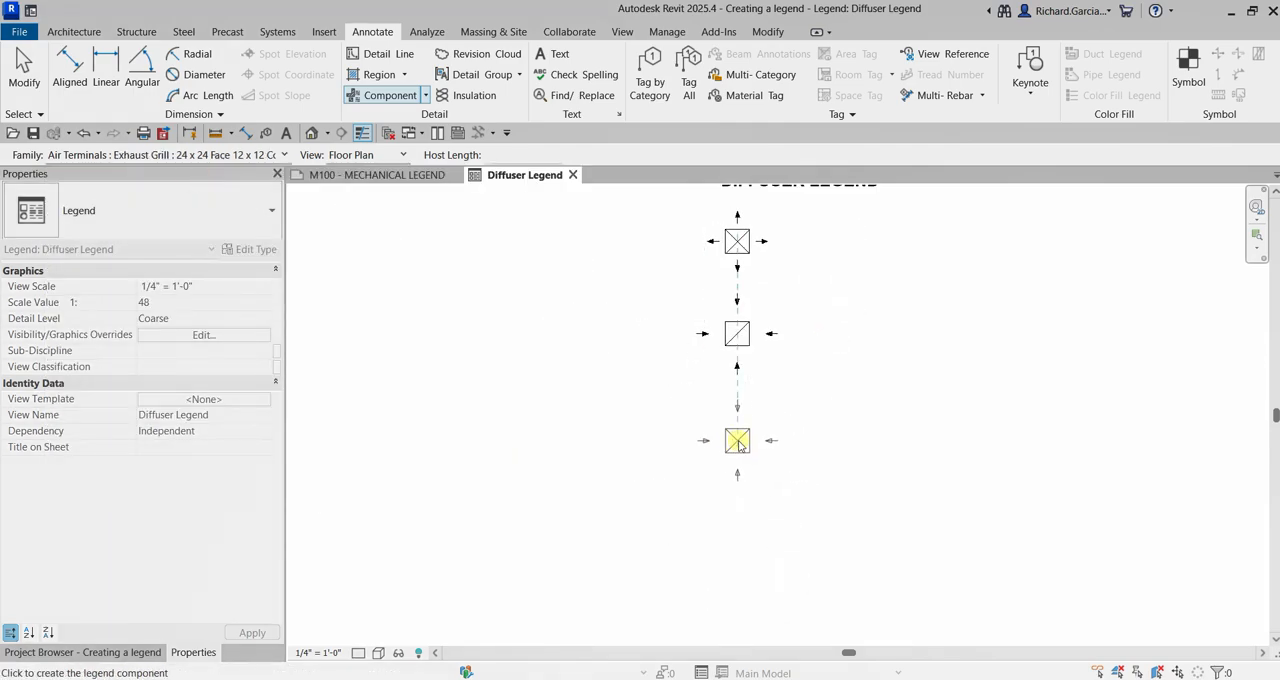
{"action": "left_click", "coordinate": [742, 446]}
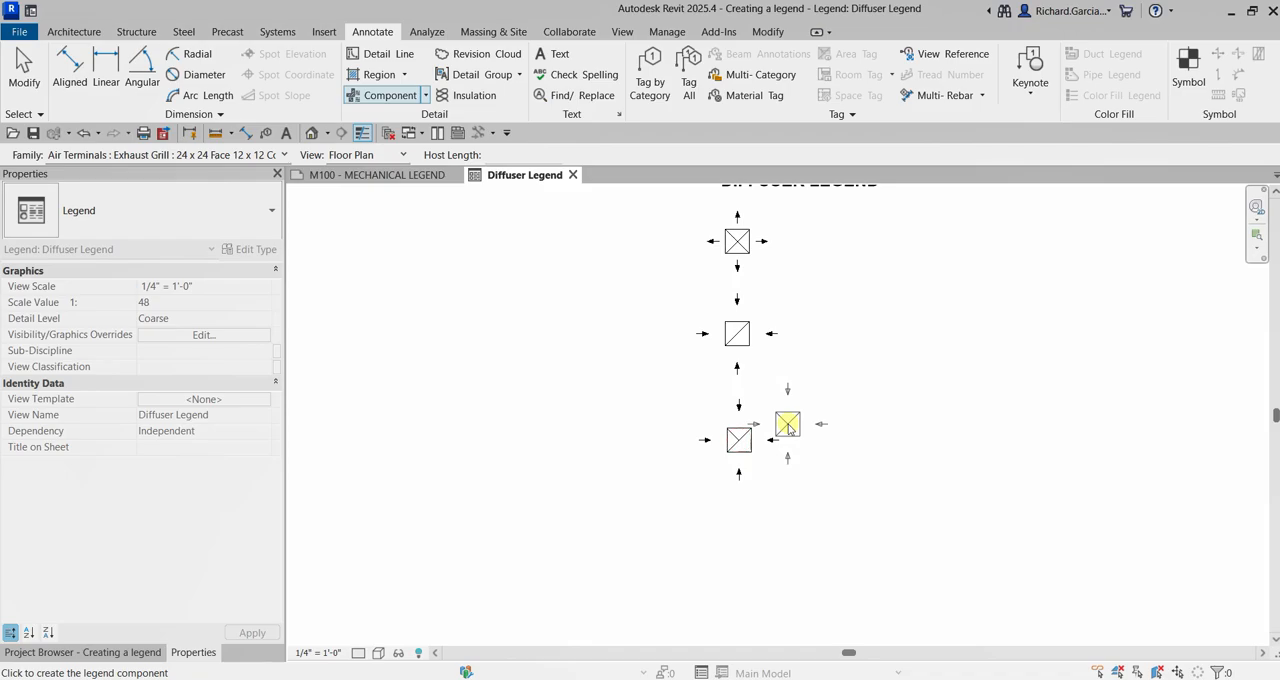
Place a Supply Diffuser - Sidewall : 18 x 8 legend component below the exhaust grill symbol and end component placement
{"action": "left_click", "coordinate": [245, 156]}
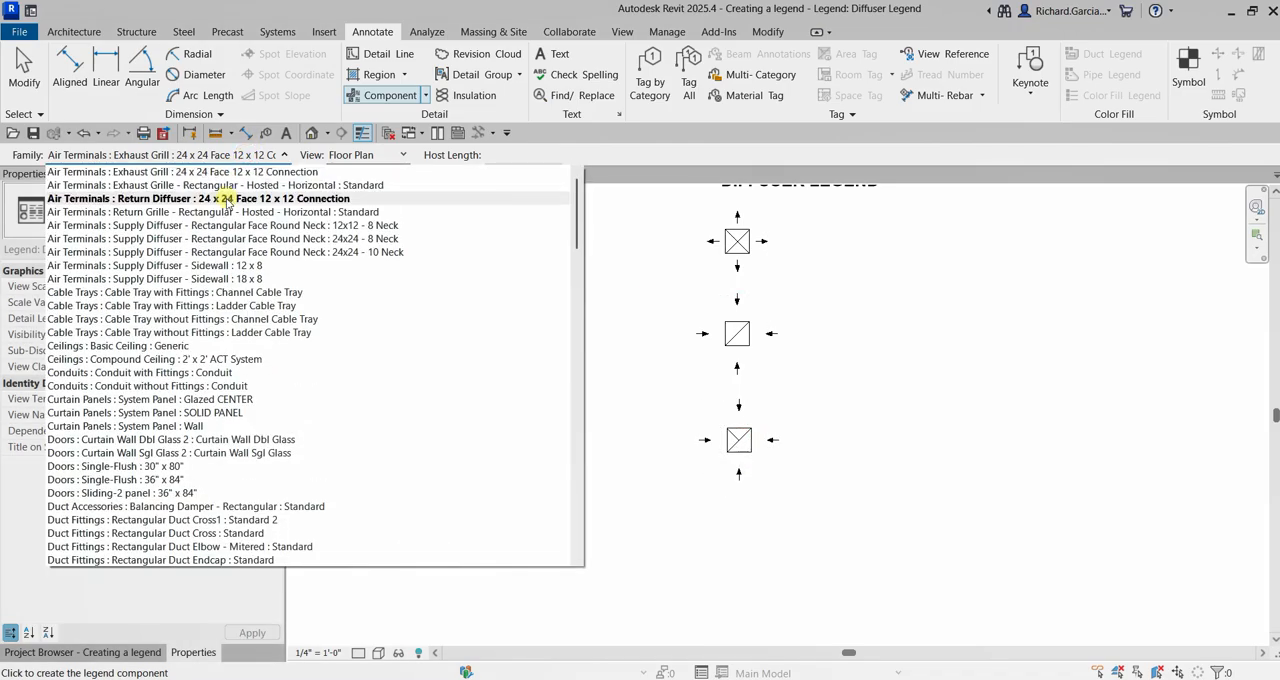
{"action": "left_click", "coordinate": [213, 279]}
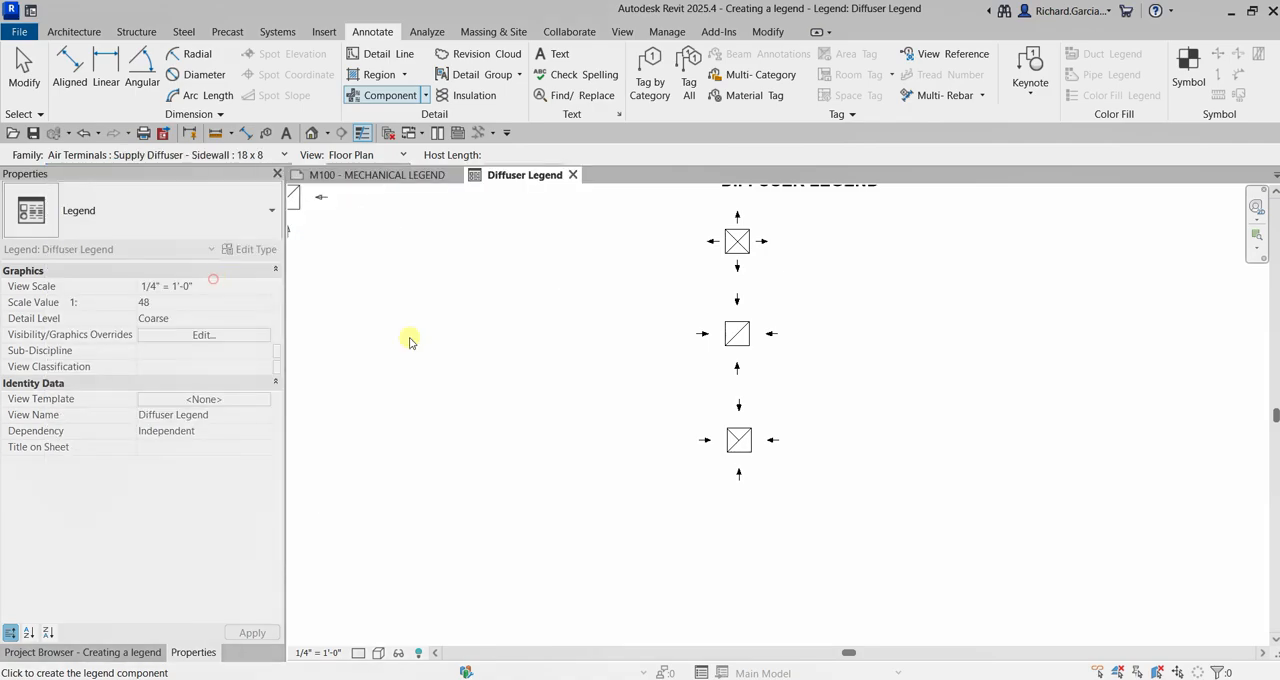
{"action": "left_click", "coordinate": [737, 517]}
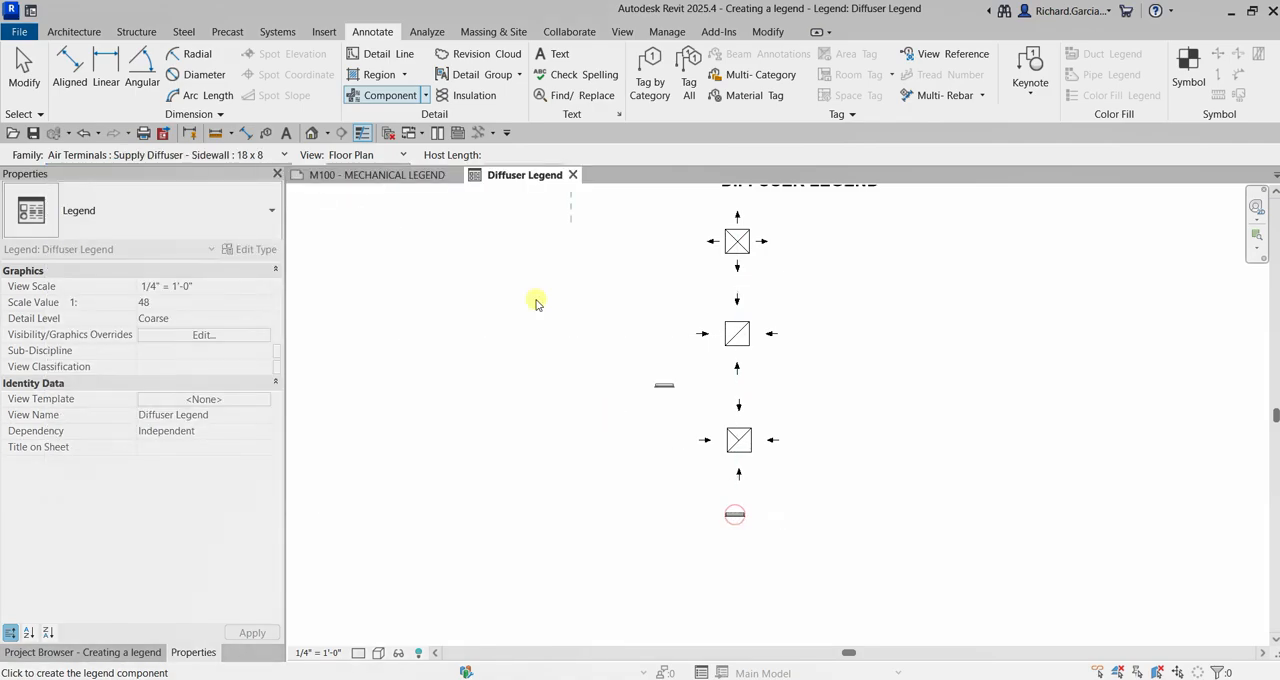
{"action": "left_click", "coordinate": [22, 70]}
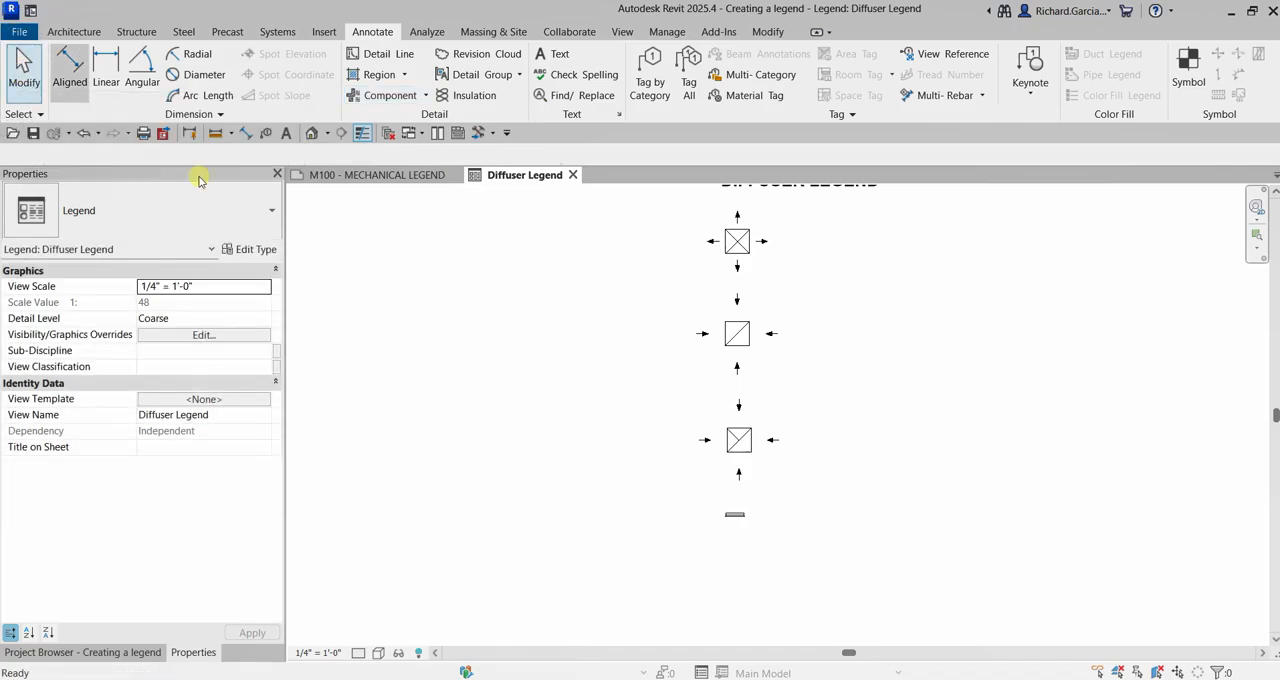
Place the label SUPPLY DIFFUSER beside the supply diffuser symbol using the 1/8" Arial text type
{"action": "left_click", "coordinate": [288, 135]}
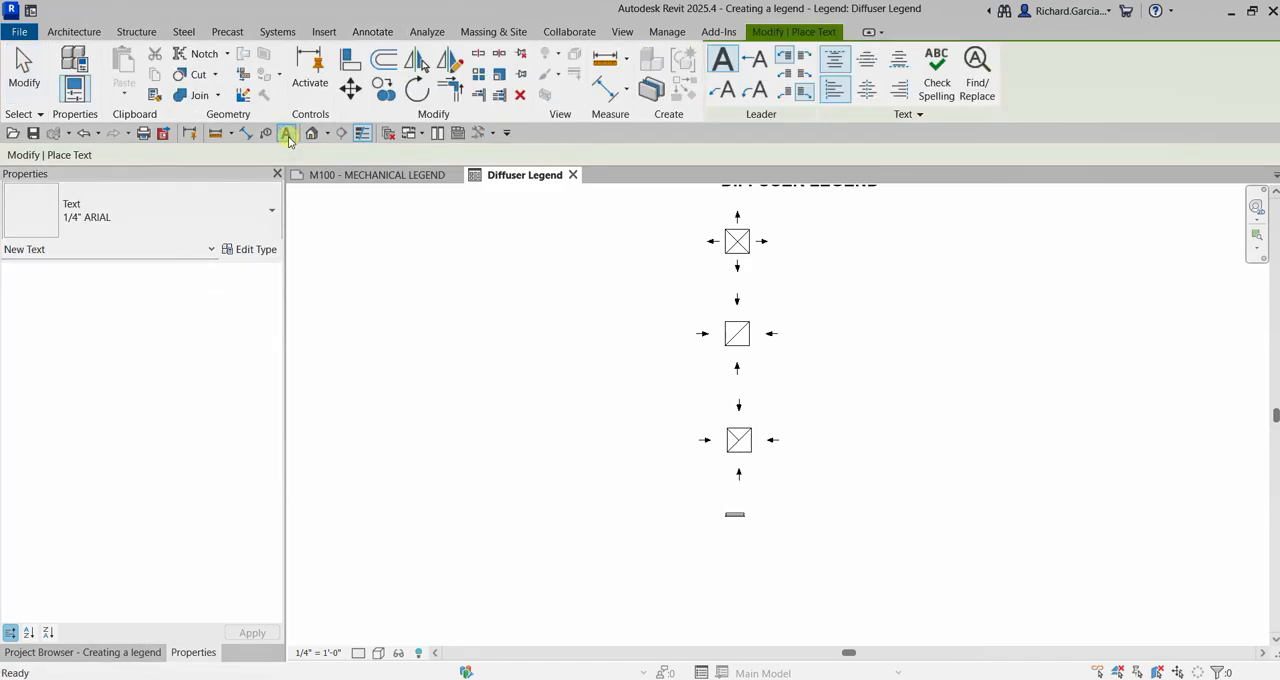
{"action": "left_click", "coordinate": [186, 216]}
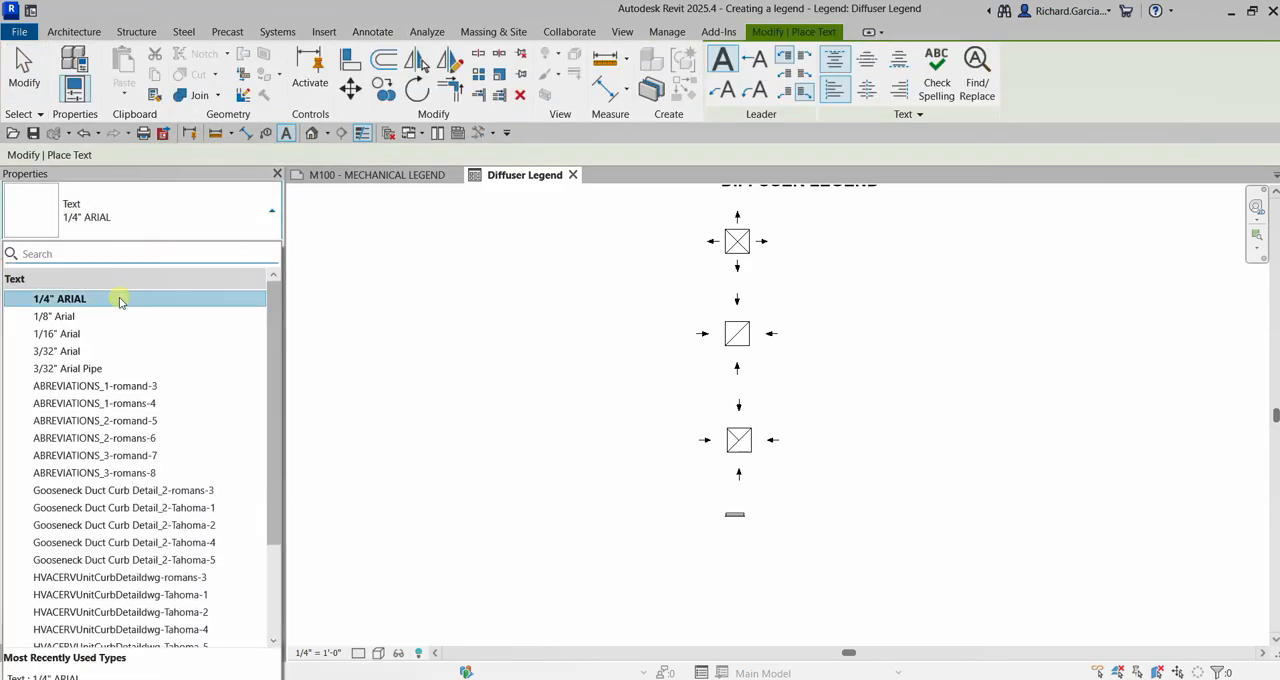
{"action": "left_click", "coordinate": [75, 317]}
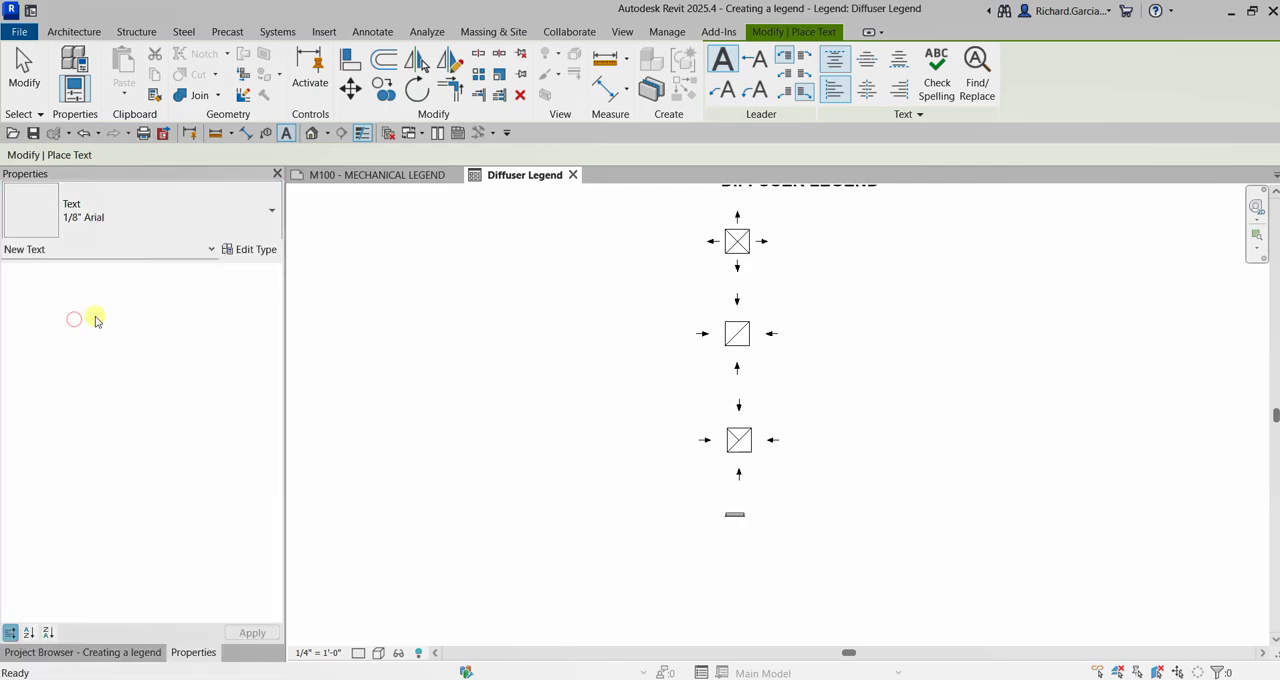
{"action": "scroll", "coordinate": [957, 268], "scroll_direction": "up", "scroll_amount": 5}
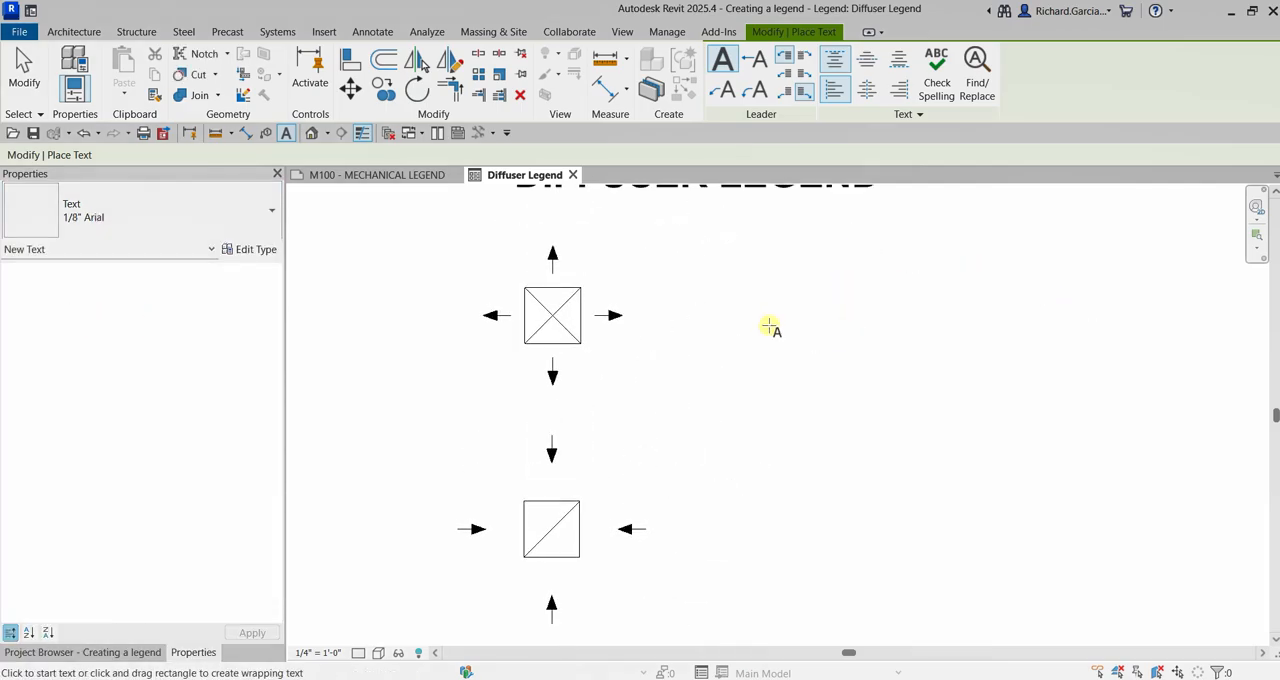
{"action": "scroll", "coordinate": [770, 326], "scroll_direction": "up", "scroll_amount": 2}
{"action": "scroll", "coordinate": [778, 308], "scroll_direction": "down", "scroll_amount": 2}
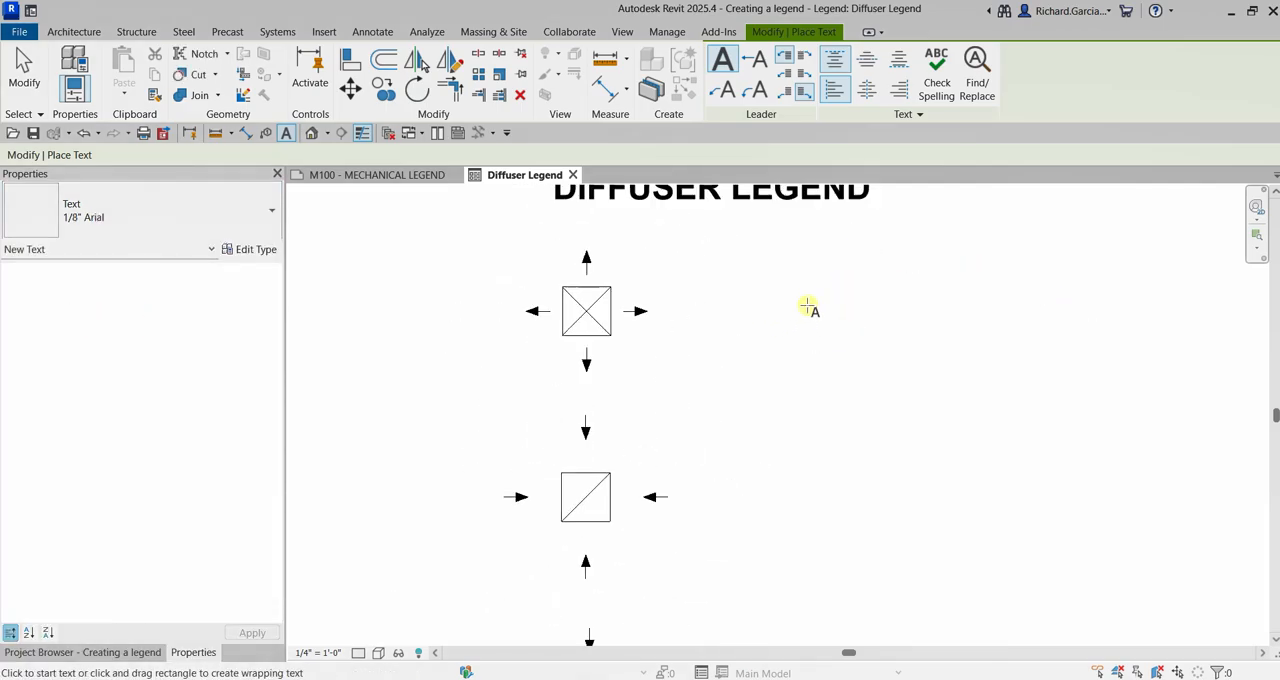
{"action": "left_click", "coordinate": [821, 309]}
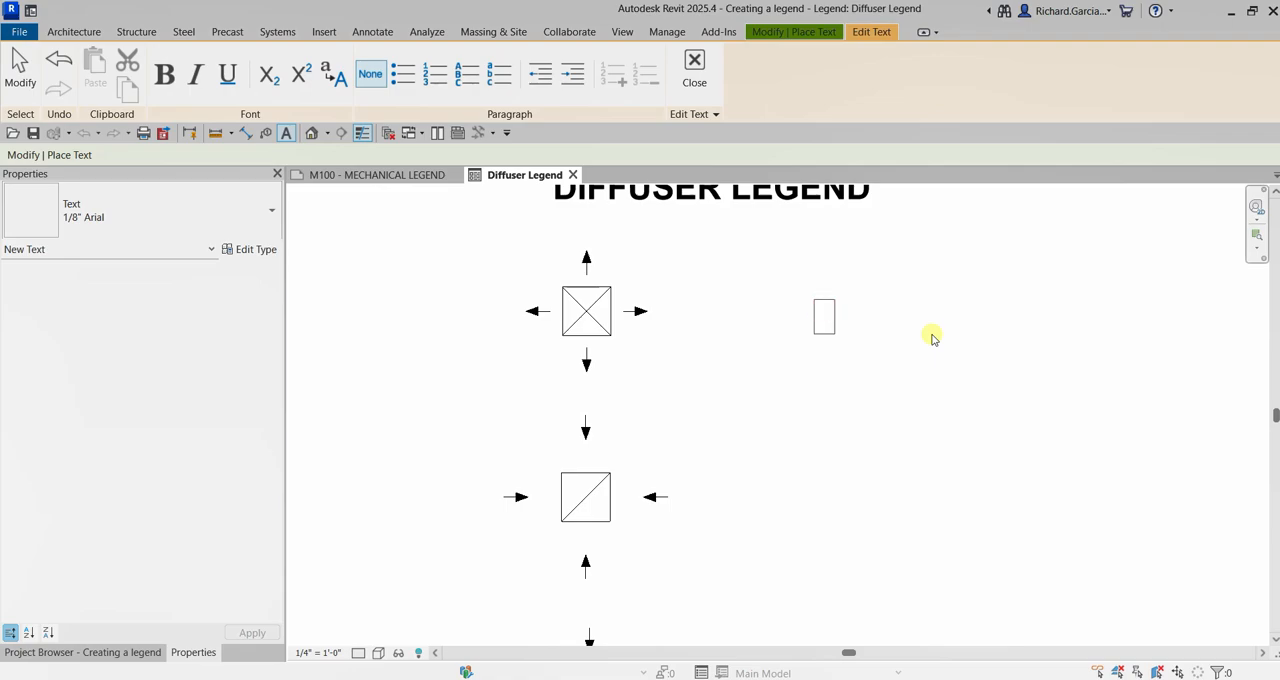
{"action": "type", "text": "SUPPLY DIFFUSER"}
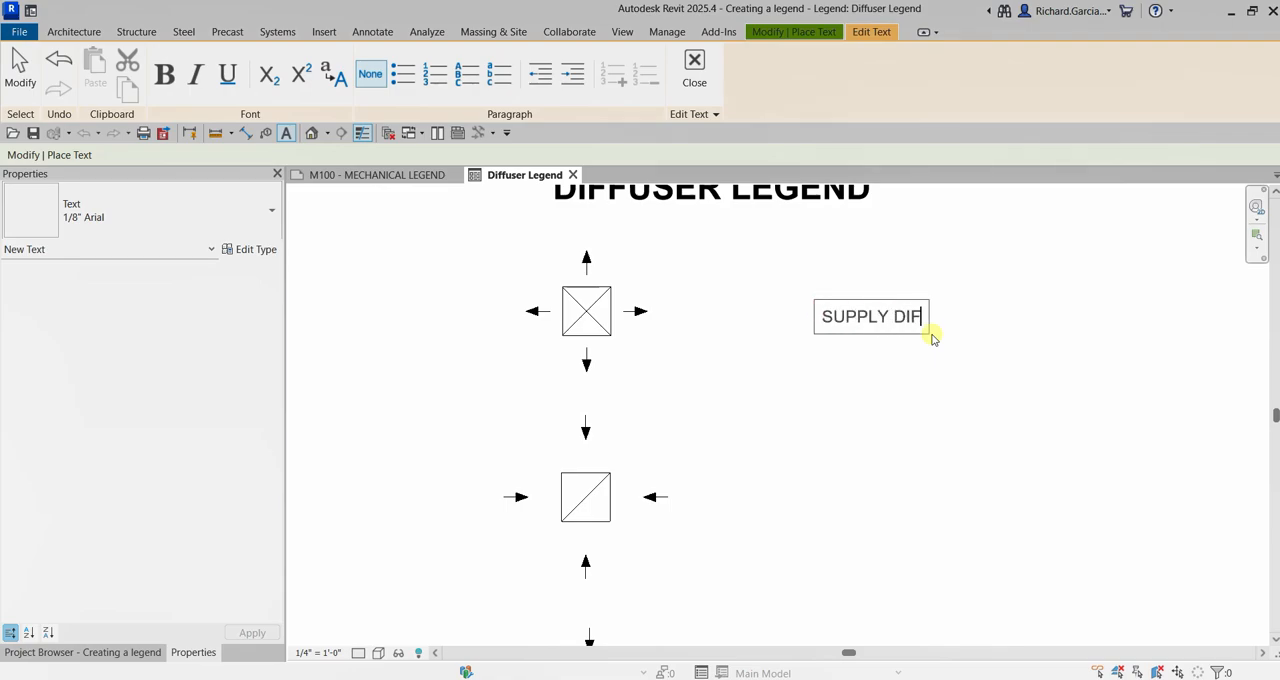
{"action": "left_click", "coordinate": [1148, 360]}
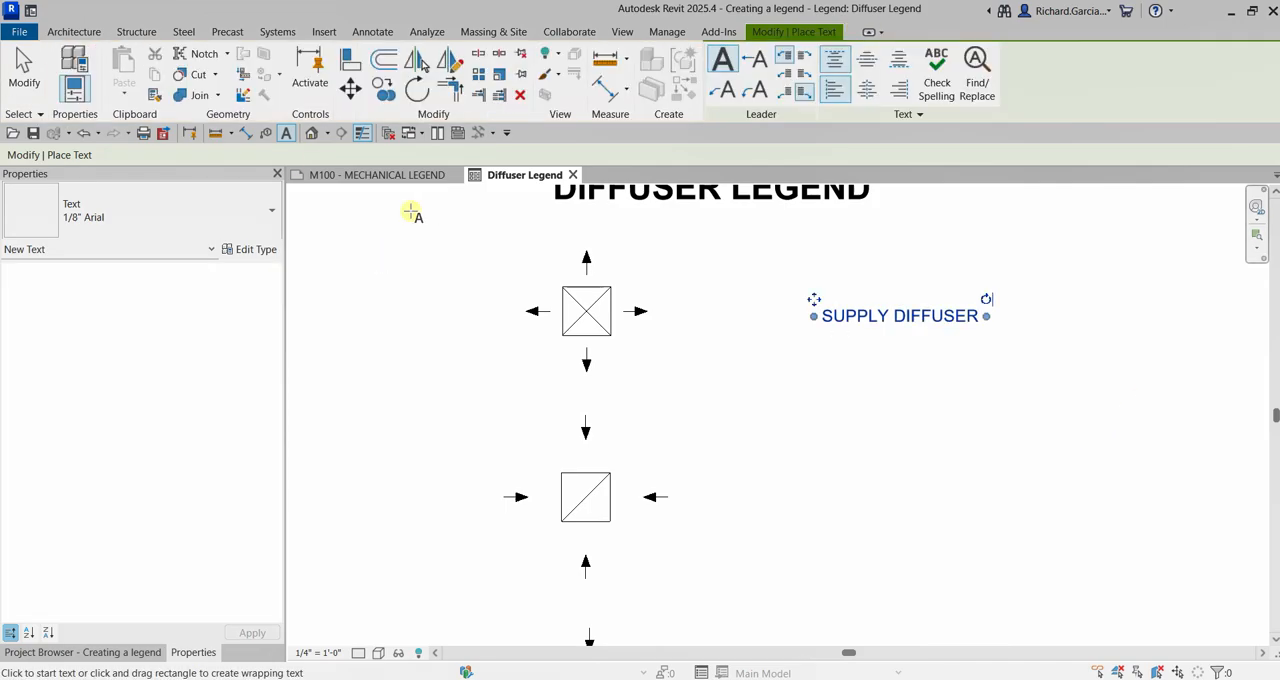
{"action": "left_click", "coordinate": [24, 70]}
Copy the SUPPLY DIFFUSER label 7'-6" straight down, from the supply symbol's lower corner to the return symbol's matching corner
{"action": "scroll", "coordinate": [981, 398], "scroll_direction": "down", "scroll_amount": 1}
{"action": "middle_click_drag", "start_coordinate": [981, 398], "coordinate": [883, 328]}
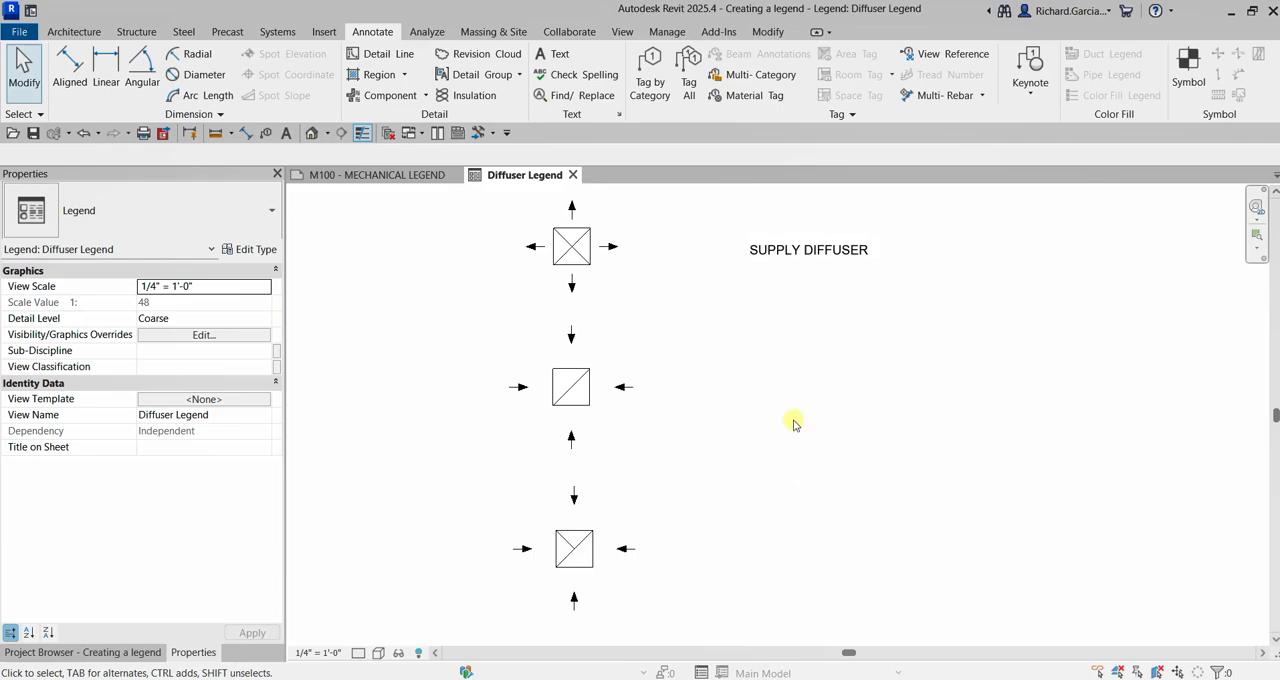
{"action": "left_click", "coordinate": [771, 256]}
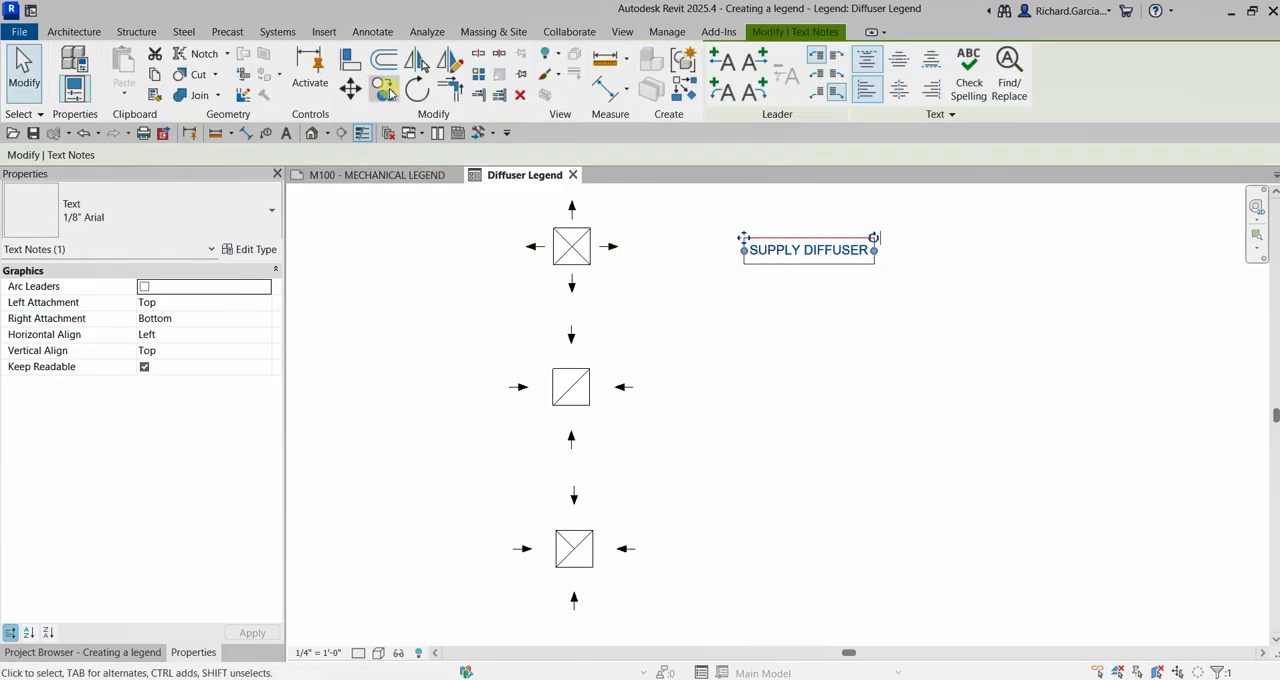
{"action": "left_click", "coordinate": [385, 89]}
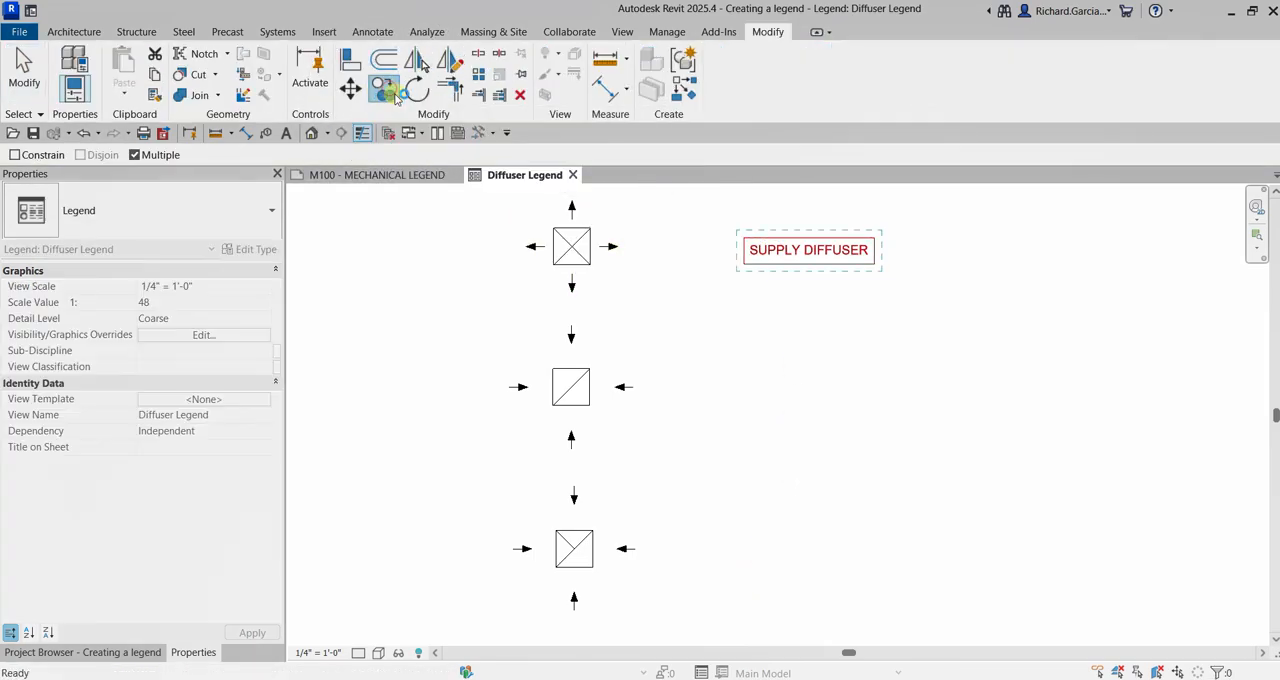
{"action": "left_click", "coordinate": [590, 266]}
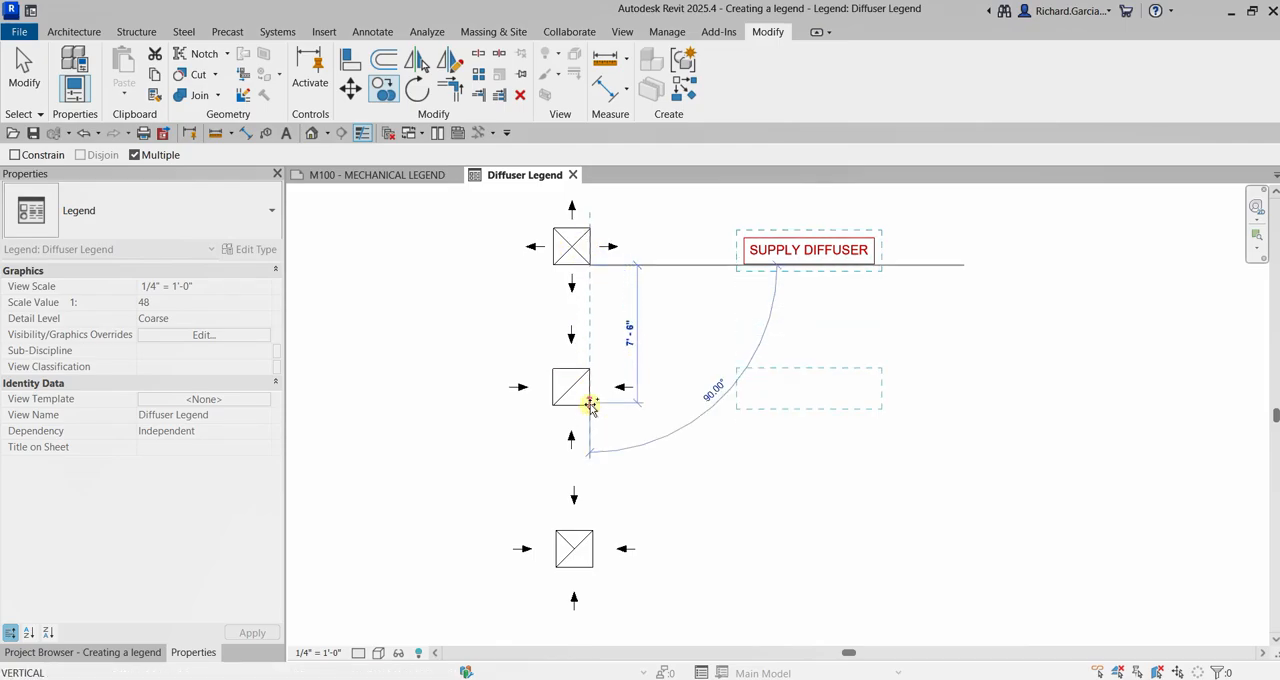
{"action": "left_click", "coordinate": [590, 405]}
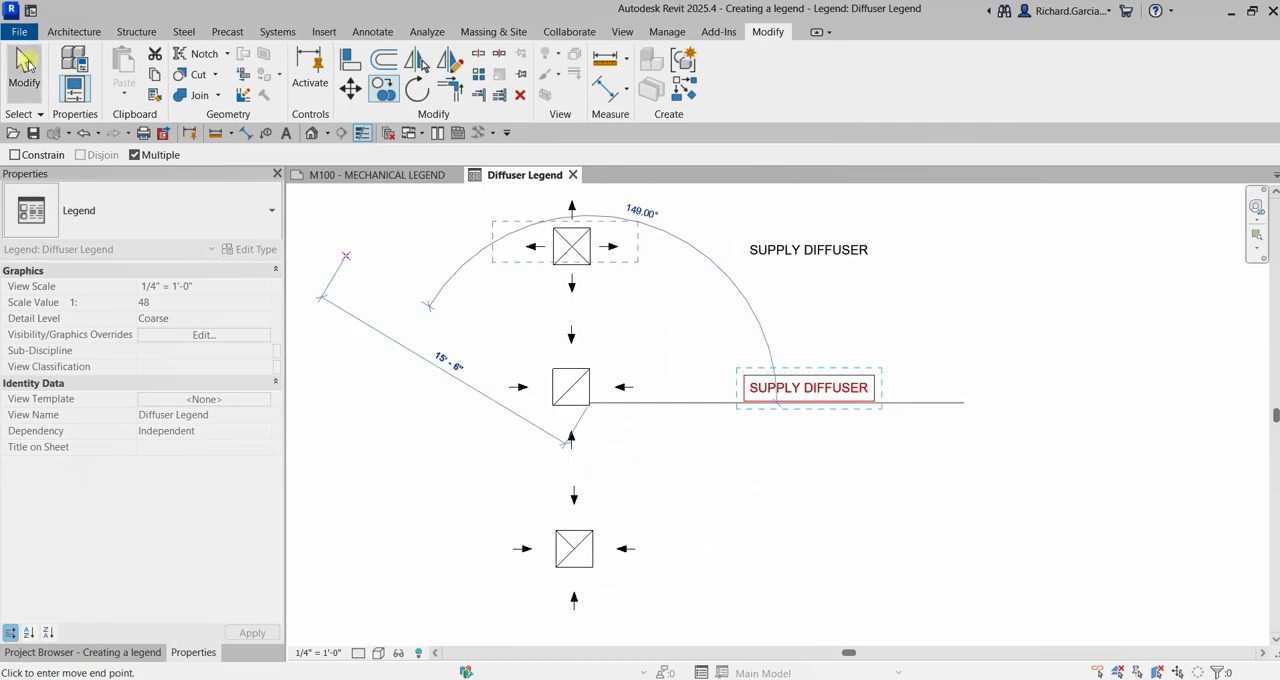
{"action": "left_click", "coordinate": [27, 62]}
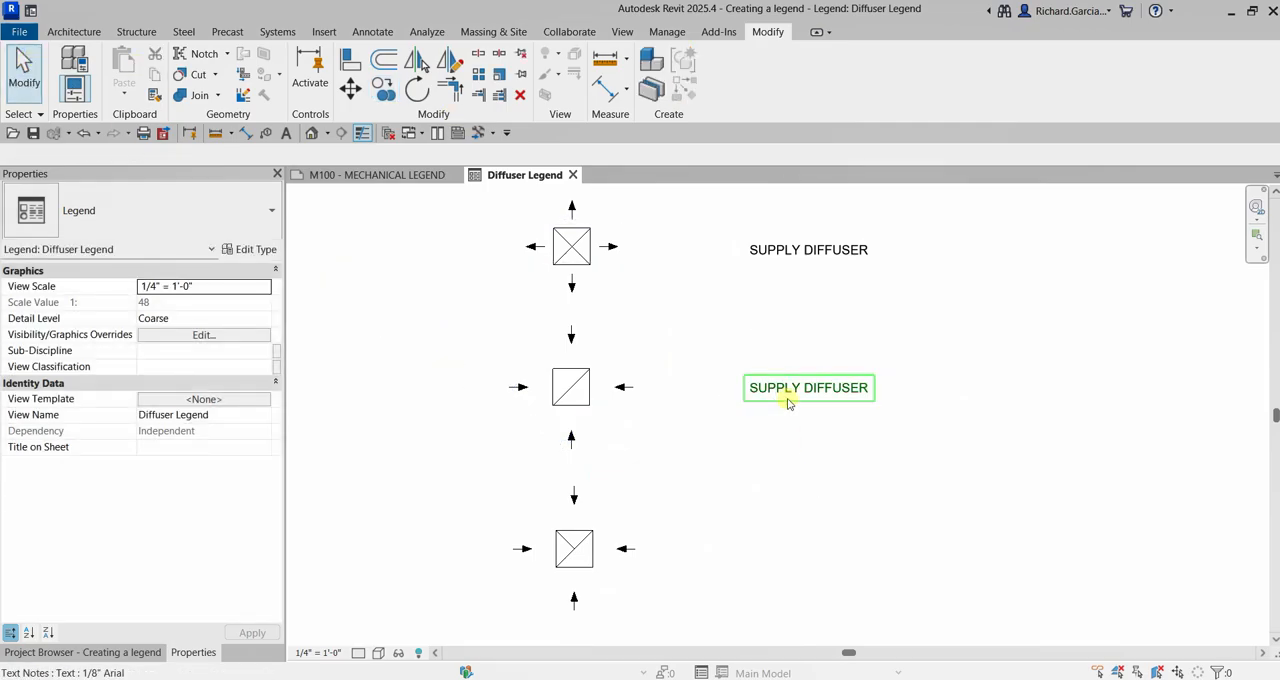
Change the copied label beside the return diffuser symbol to read RETURN DIFFUSER
{"action": "scroll", "coordinate": [788, 398], "scroll_direction": "up", "scroll_amount": 3}
{"action": "left_click", "coordinate": [811, 370]}
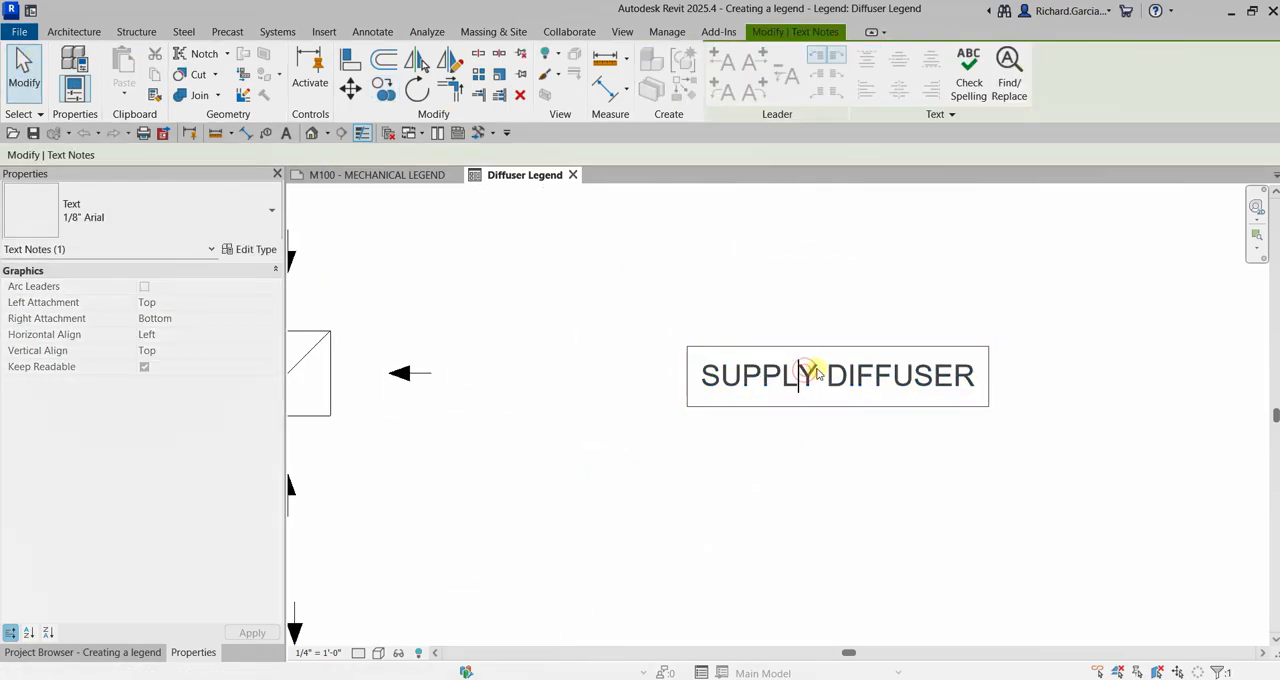
{"action": "left_click_drag", "start_coordinate": [816, 372], "coordinate": [668, 365]}
{"action": "type", "text": "RETURN"}
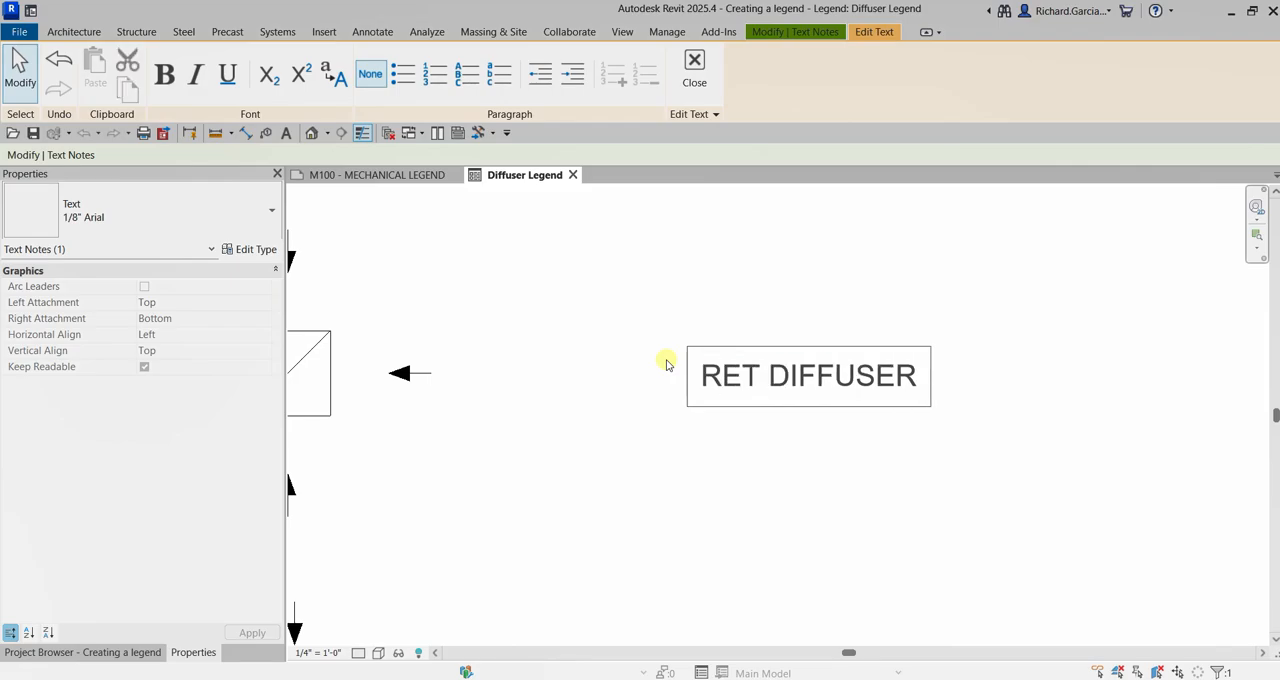
{"action": "left_click", "coordinate": [1010, 525]}
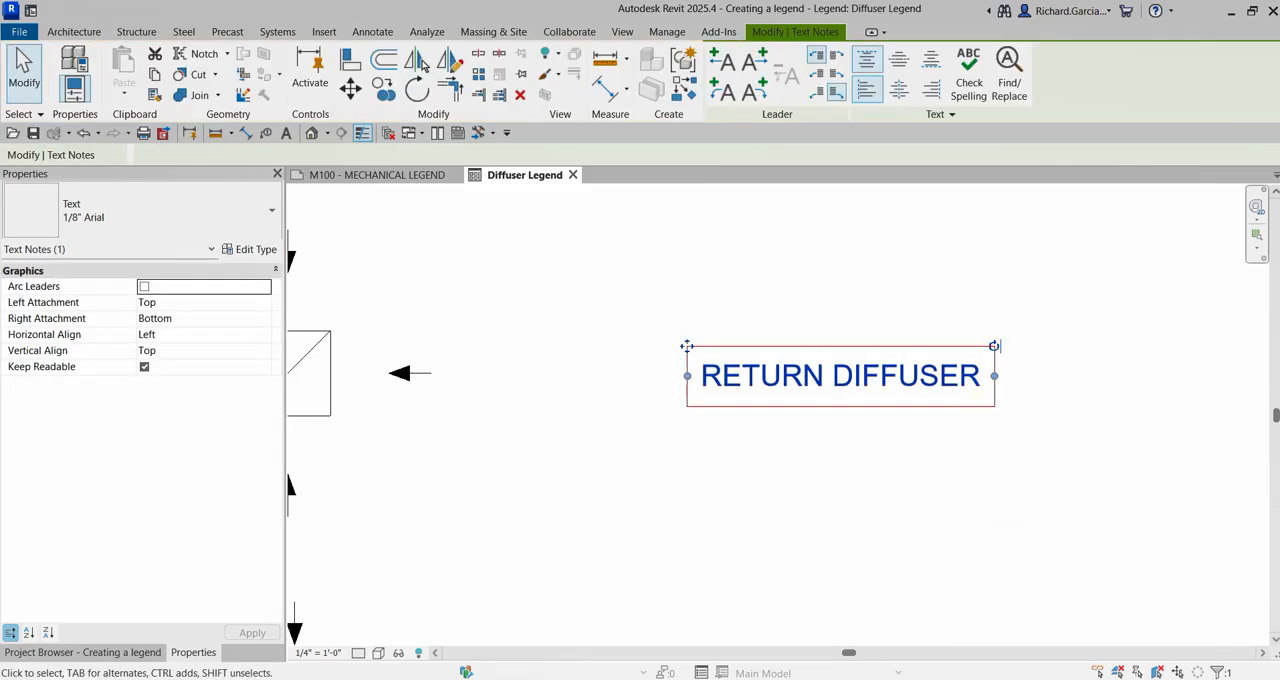
{"action": "left_click", "coordinate": [737, 483]}
Place the label EXHAUST GRILL in 1/8" Arial text beside the exhaust grill symbol, below the RETURN DIFFUSER label
{"action": "scroll", "coordinate": [737, 481], "scroll_direction": "down", "scroll_amount": 2}
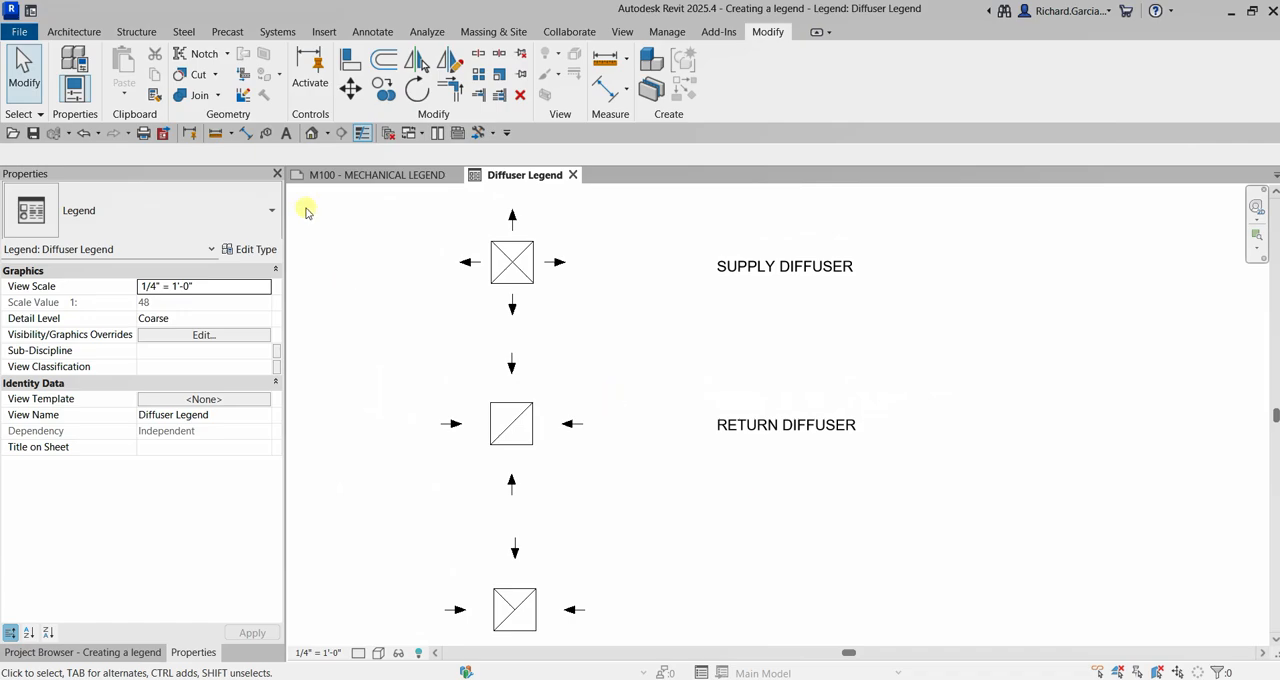
{"action": "left_click", "coordinate": [286, 140]}
{"action": "scroll", "coordinate": [734, 523], "scroll_direction": "down", "scroll_amount": 1}
{"action": "middle_click_drag", "start_coordinate": [734, 523], "coordinate": [709, 403]}
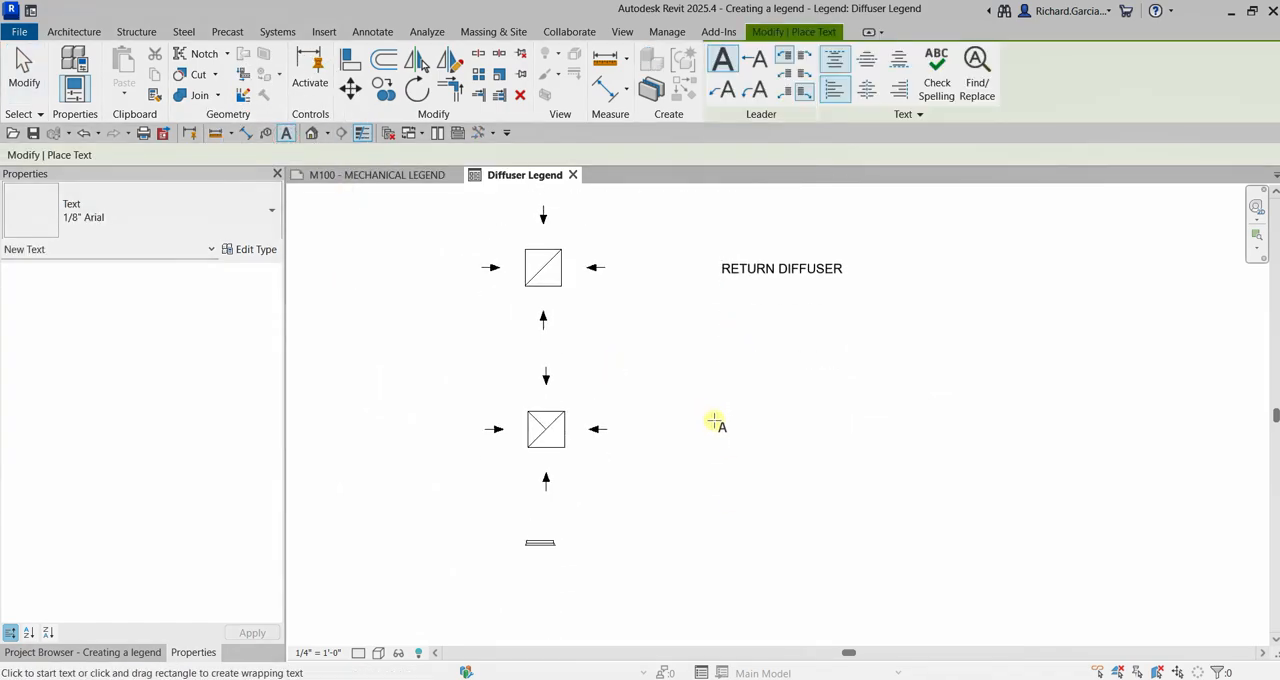
{"action": "left_click", "coordinate": [721, 426]}
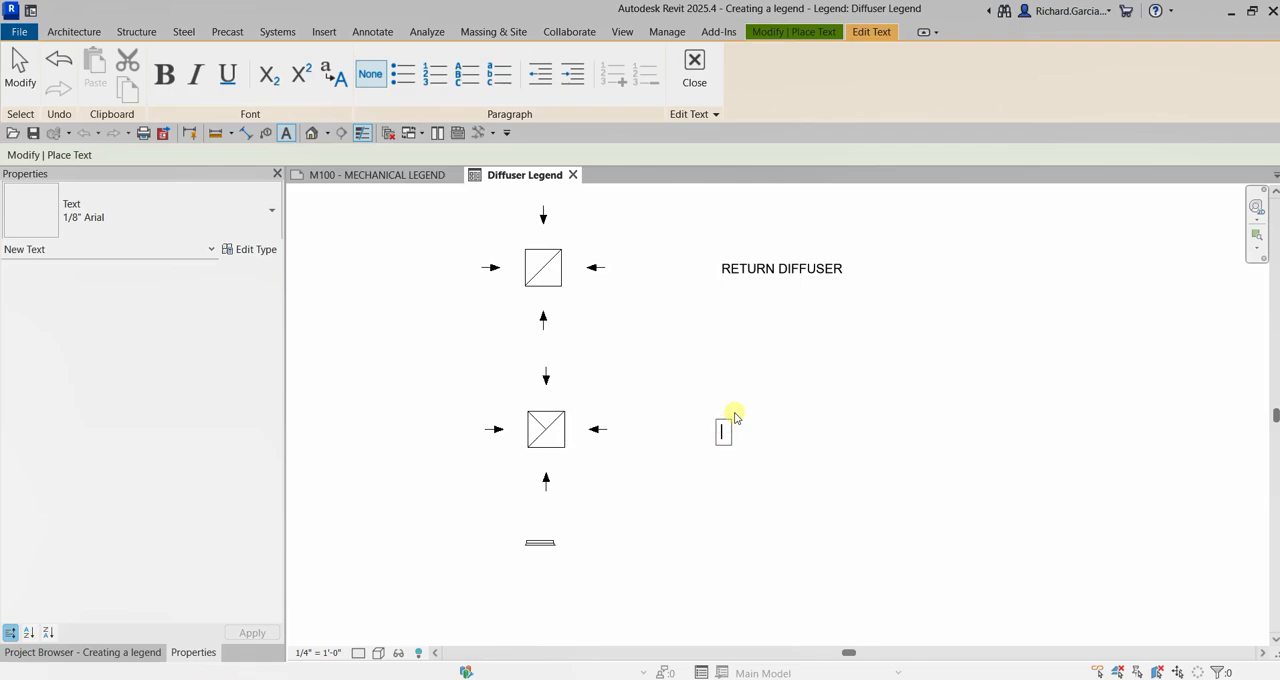
{"action": "type", "text": "EXHAUST G"}
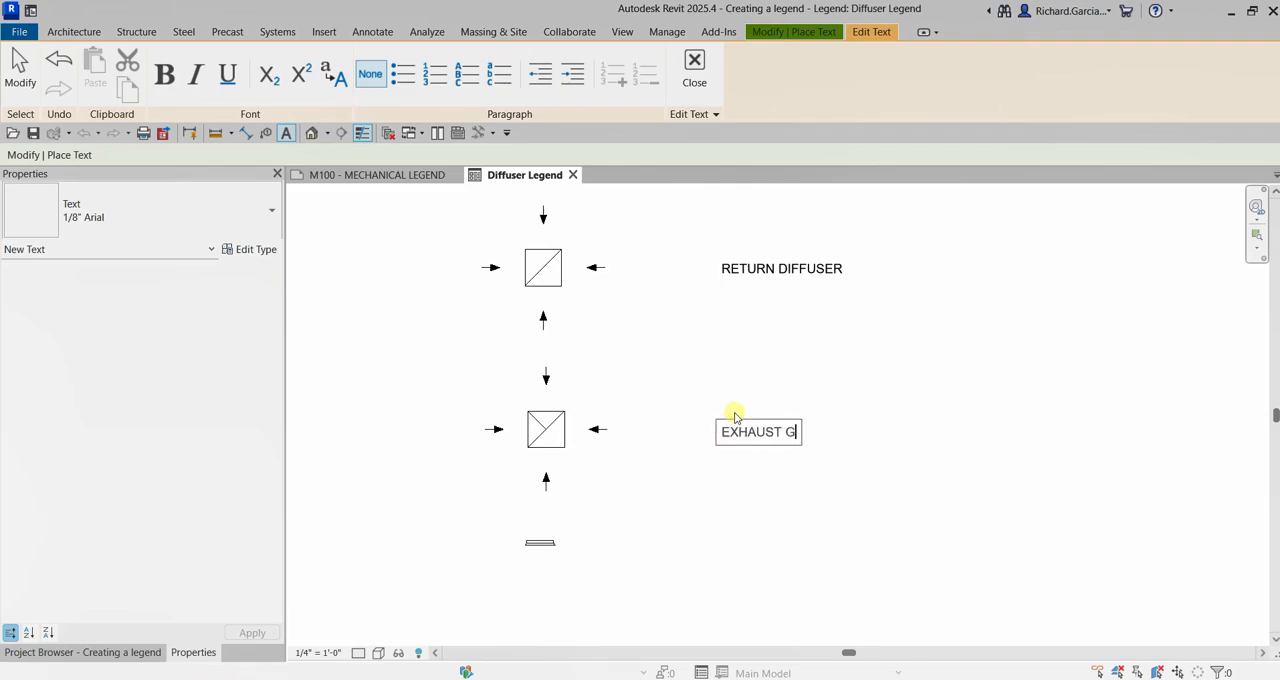
{"action": "type", "text": "RILL"}
{"action": "left_click", "coordinate": [995, 492]}
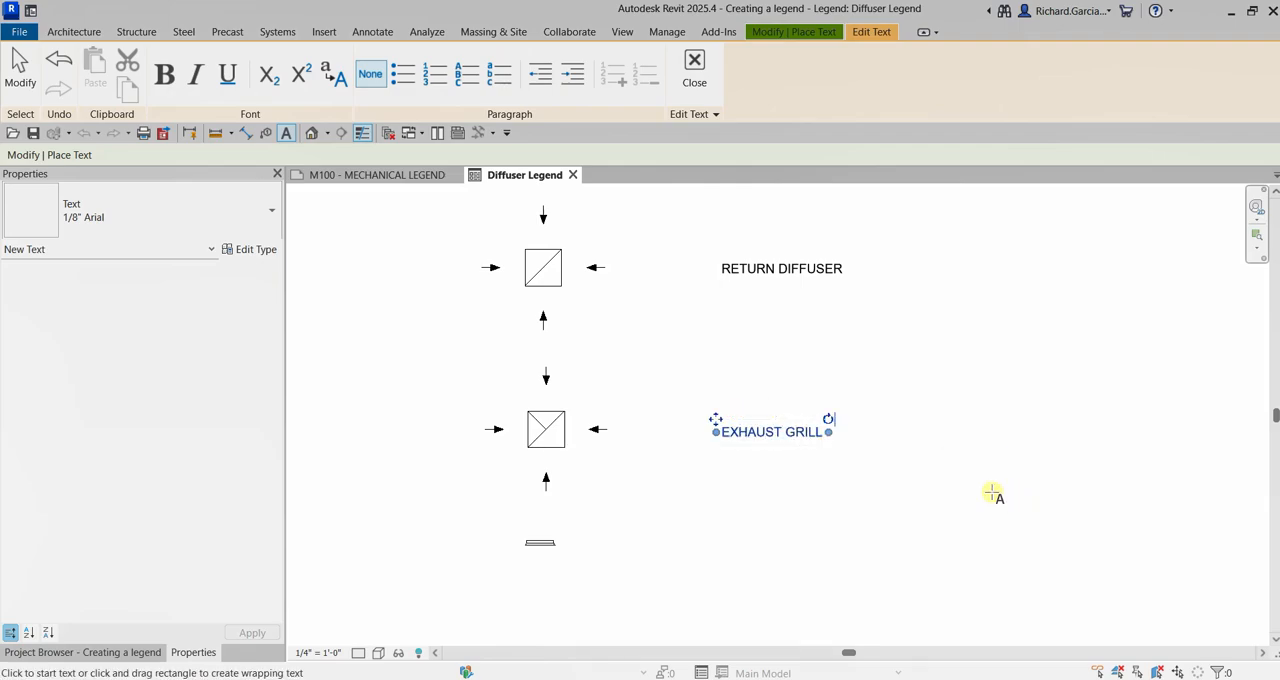
Place the label SIDEWALL SUPPLY DIFFUSER in 1/8" Arial text beside the sidewall diffuser symbol, aligned below the EXHAUST GRILL label
{"action": "middle_click_drag", "start_coordinate": [743, 526], "coordinate": [761, 400]}
{"action": "scroll", "coordinate": [760, 400], "scroll_direction": "up", "scroll_amount": 2}
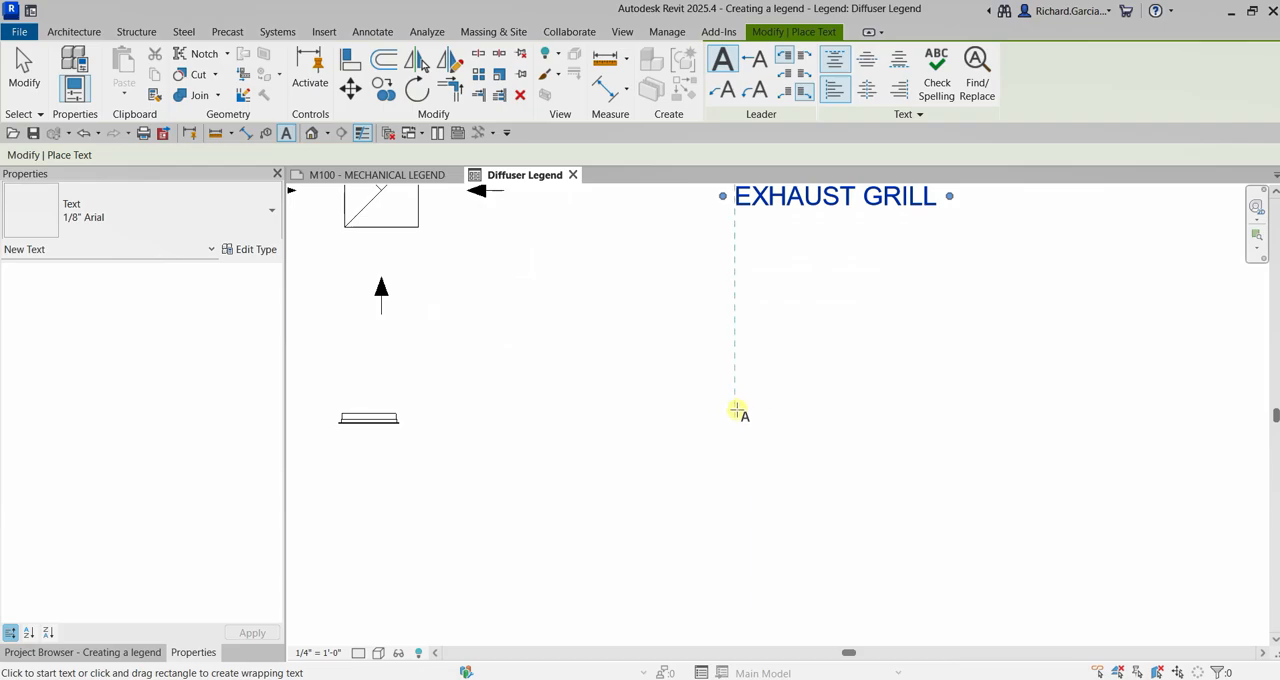
{"action": "left_click", "coordinate": [738, 421]}
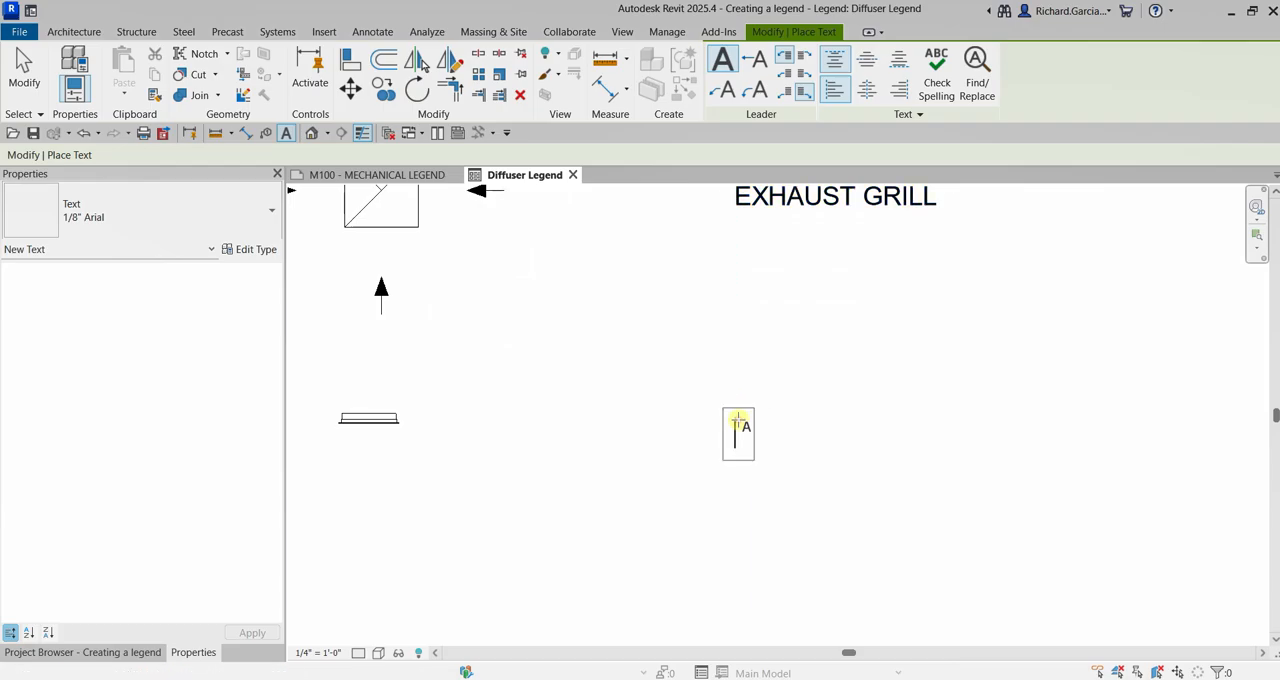
{"action": "type", "text": "SIDEWALL"}
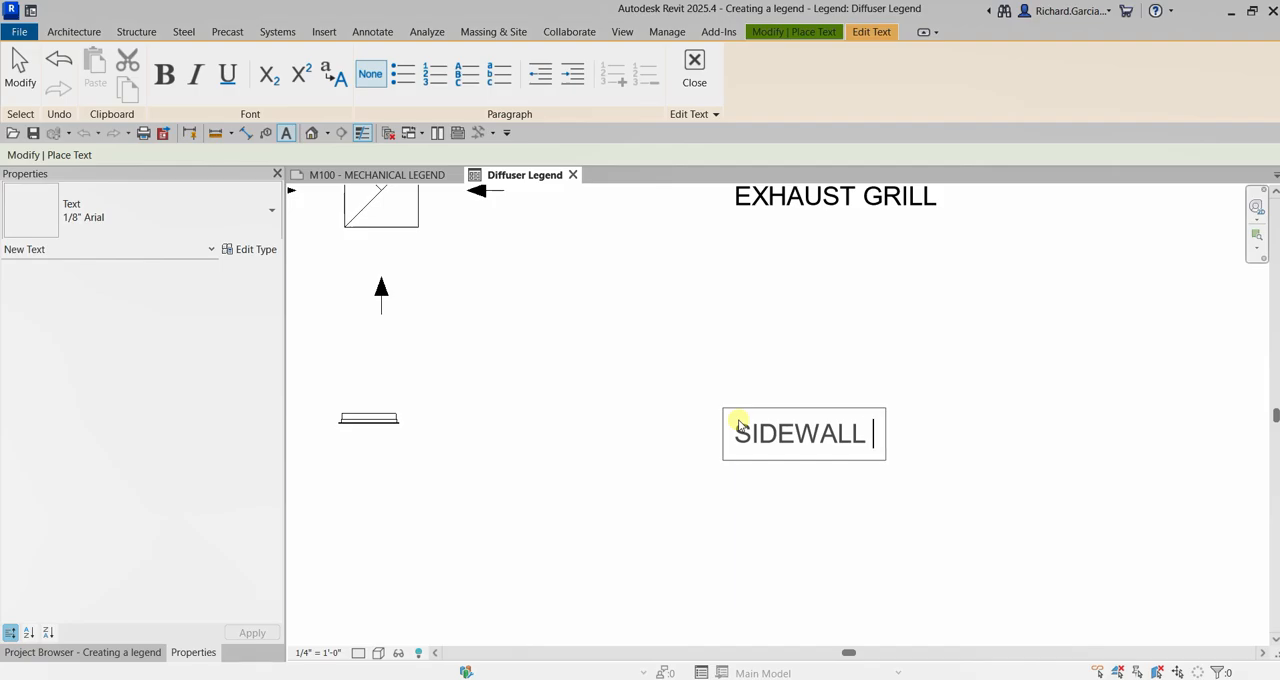
{"action": "type", "text": " SUPPLY DE"}
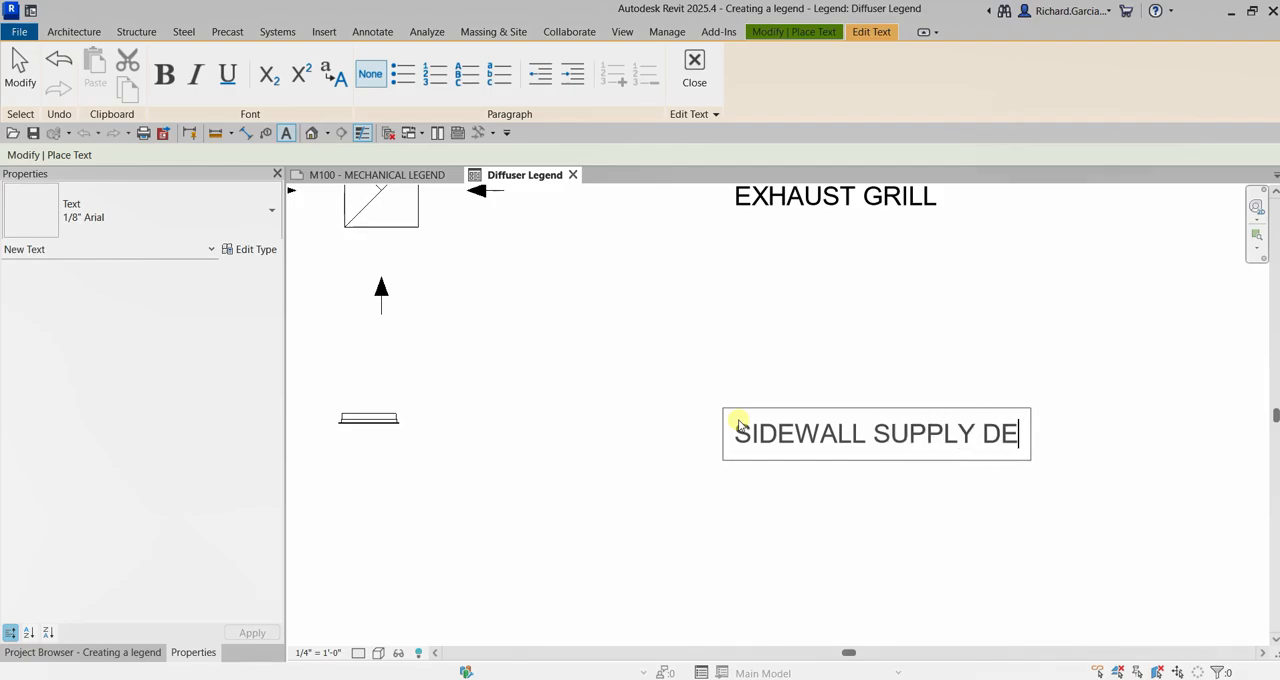
{"action": "key", "text": "BackSpace"}
{"action": "type", "text": "IFFUSER"}
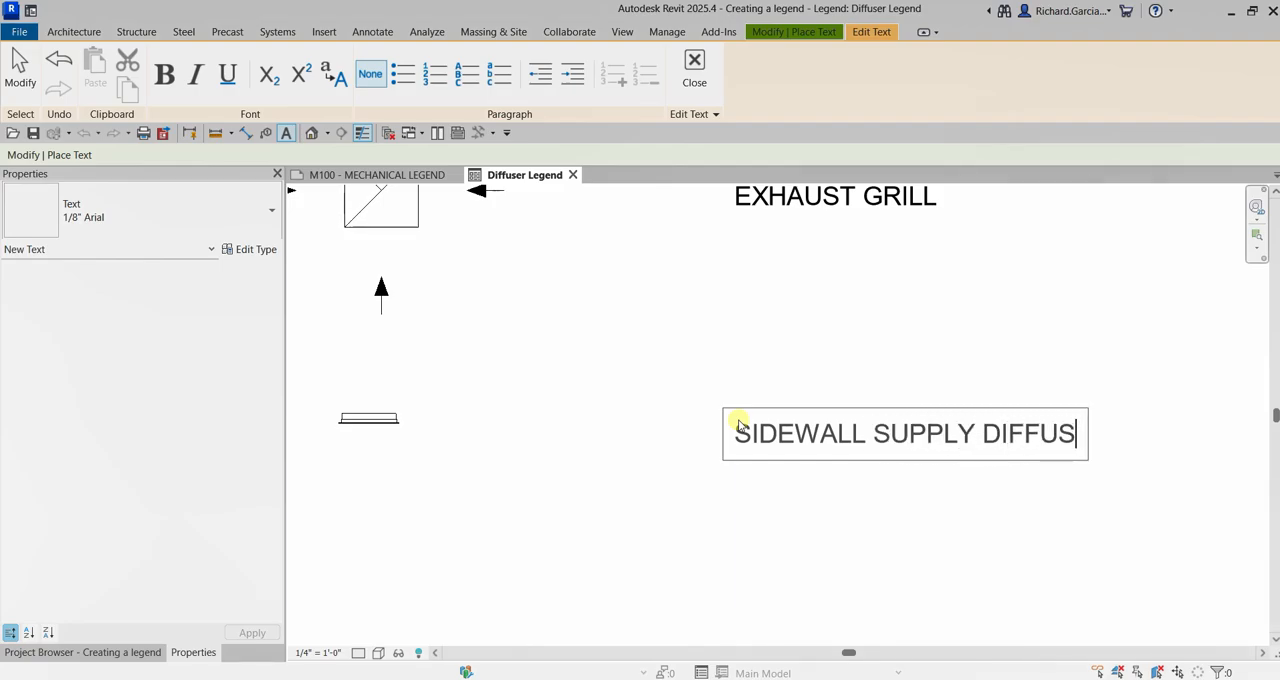
{"action": "left_click", "coordinate": [1028, 330]}
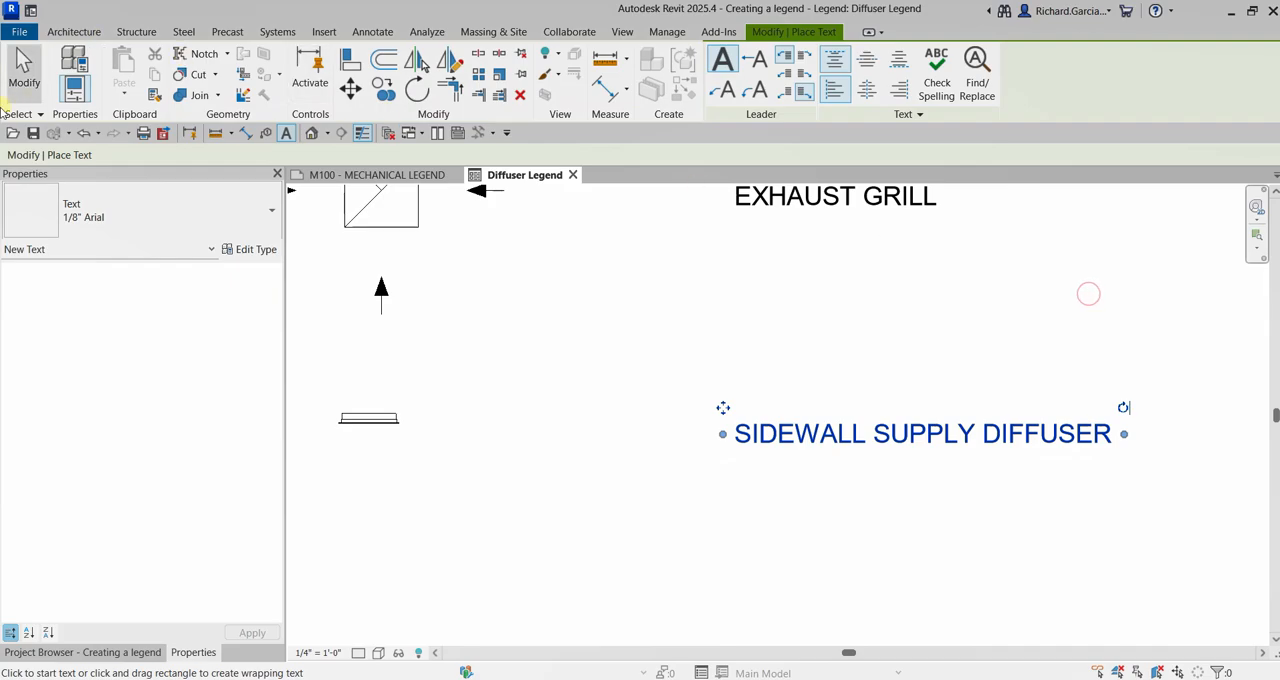
{"action": "left_click", "coordinate": [37, 83]}
{"action": "scroll", "coordinate": [777, 349], "scroll_direction": "down", "scroll_amount": 3}
{"action": "middle_click_drag", "start_coordinate": [777, 349], "coordinate": [826, 406]}
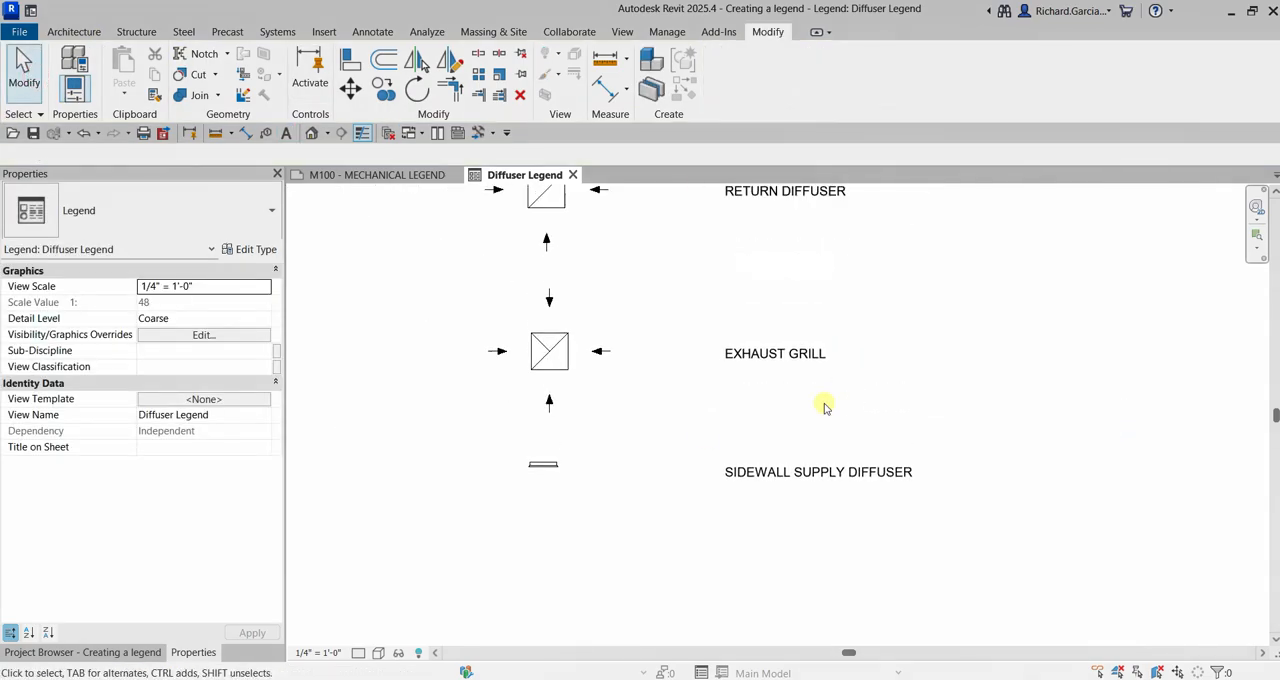
{"action": "scroll", "coordinate": [749, 483], "scroll_direction": "up", "scroll_amount": 3}
{"action": "left_click", "coordinate": [762, 498]}
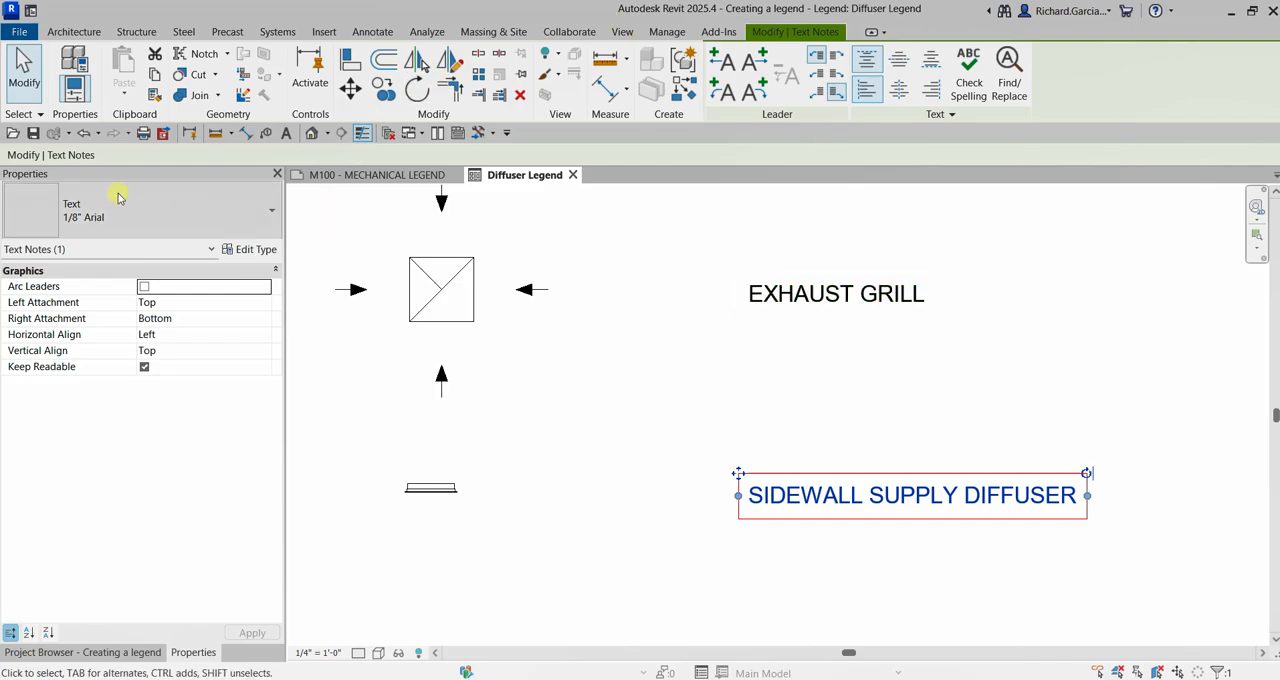
{"action": "left_click", "coordinate": [25, 68]}
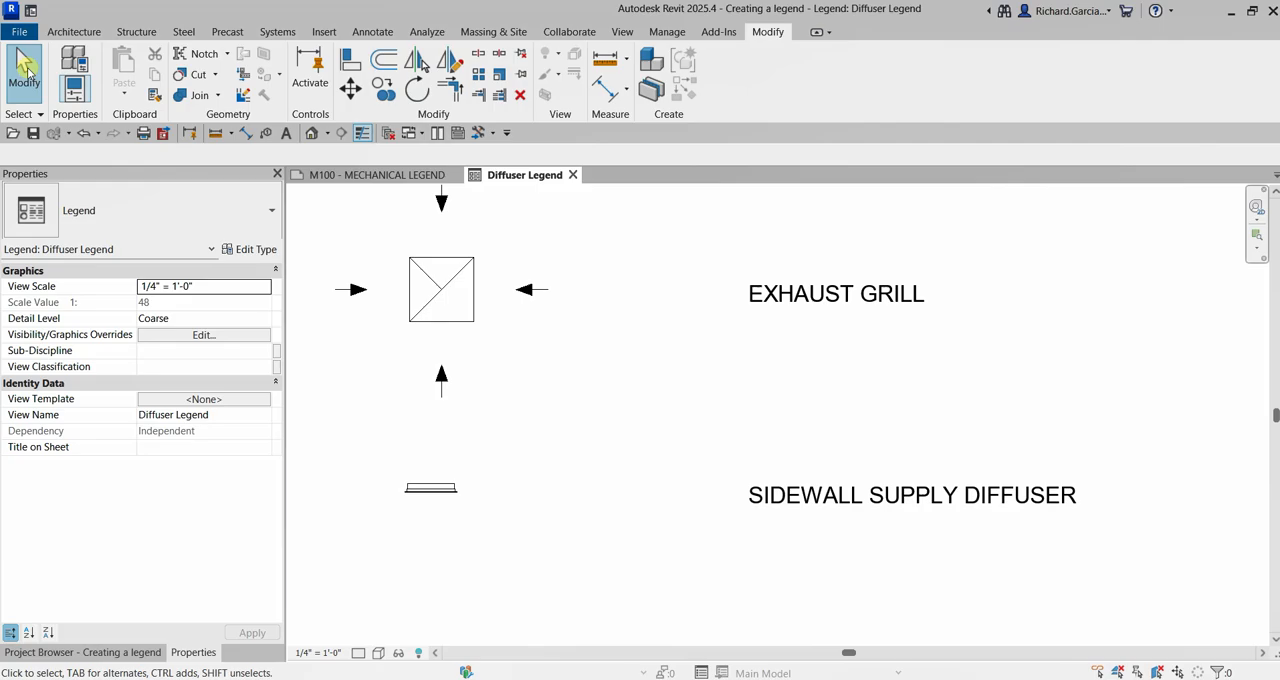
Open the existing HVAC_SM_DUCT CONDITION legend at its elevation incline rows
{"action": "left_click", "coordinate": [112, 655]}
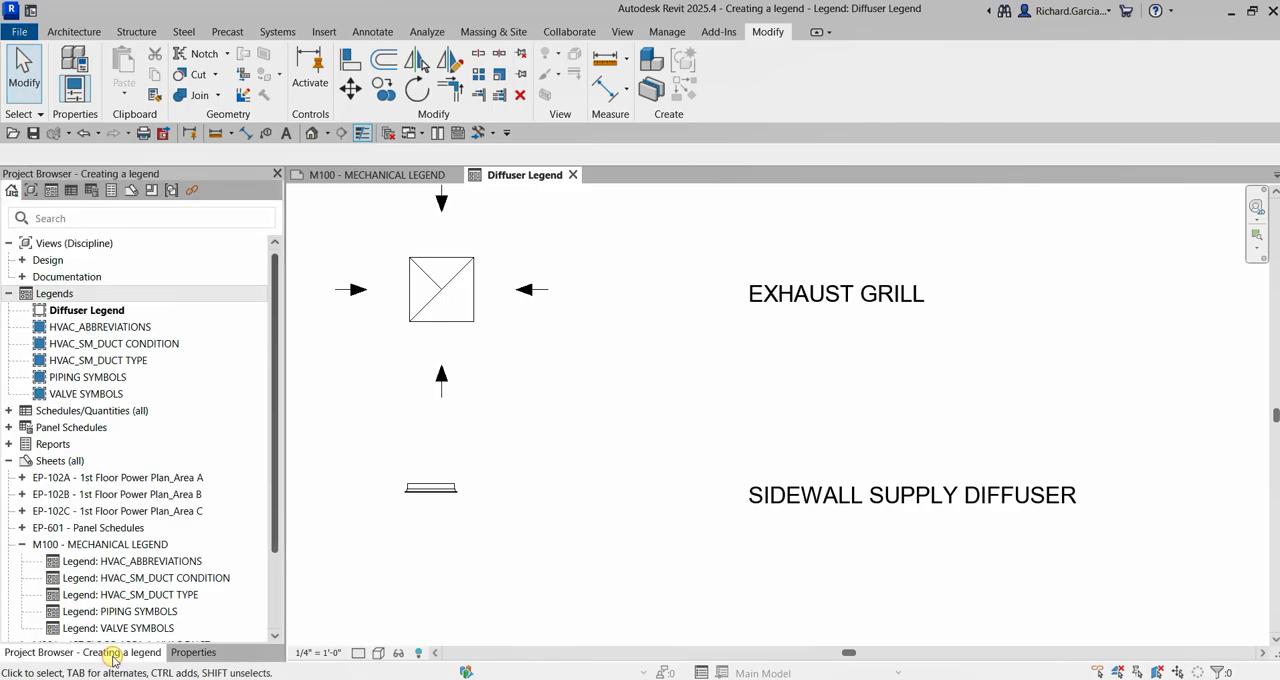
{"action": "double_click", "coordinate": [110, 345]}
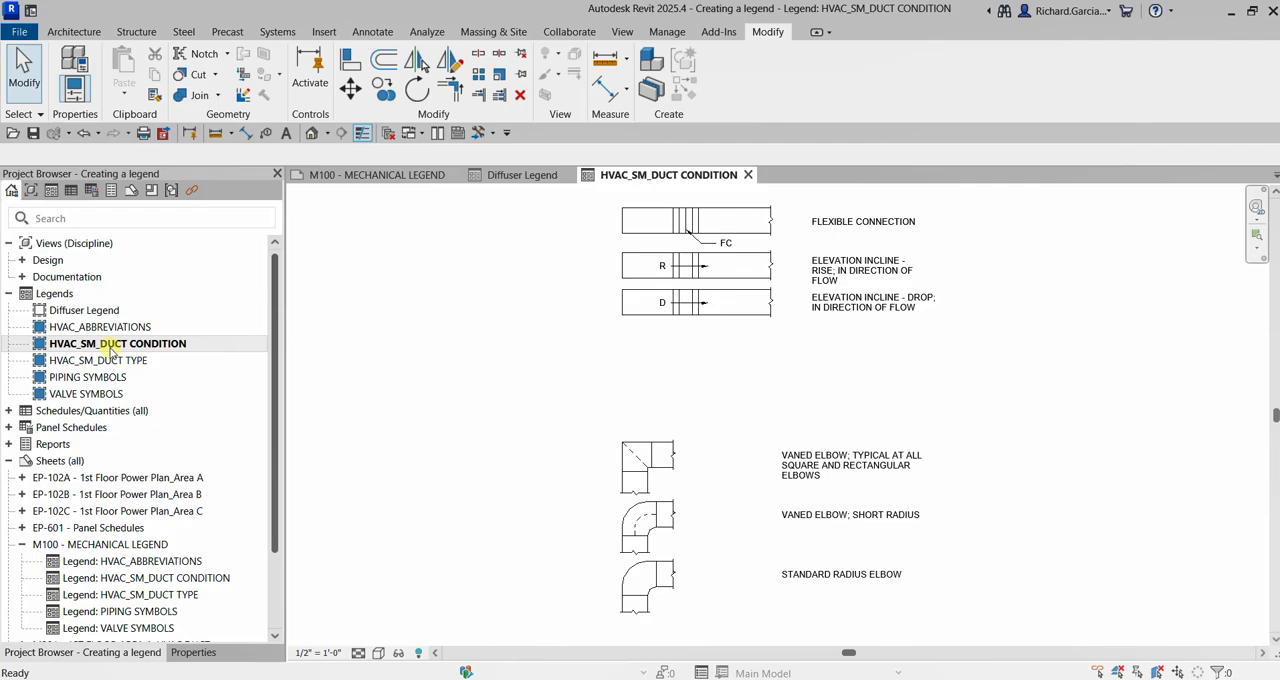
{"action": "scroll", "coordinate": [760, 423], "scroll_direction": "up", "scroll_amount": 3}
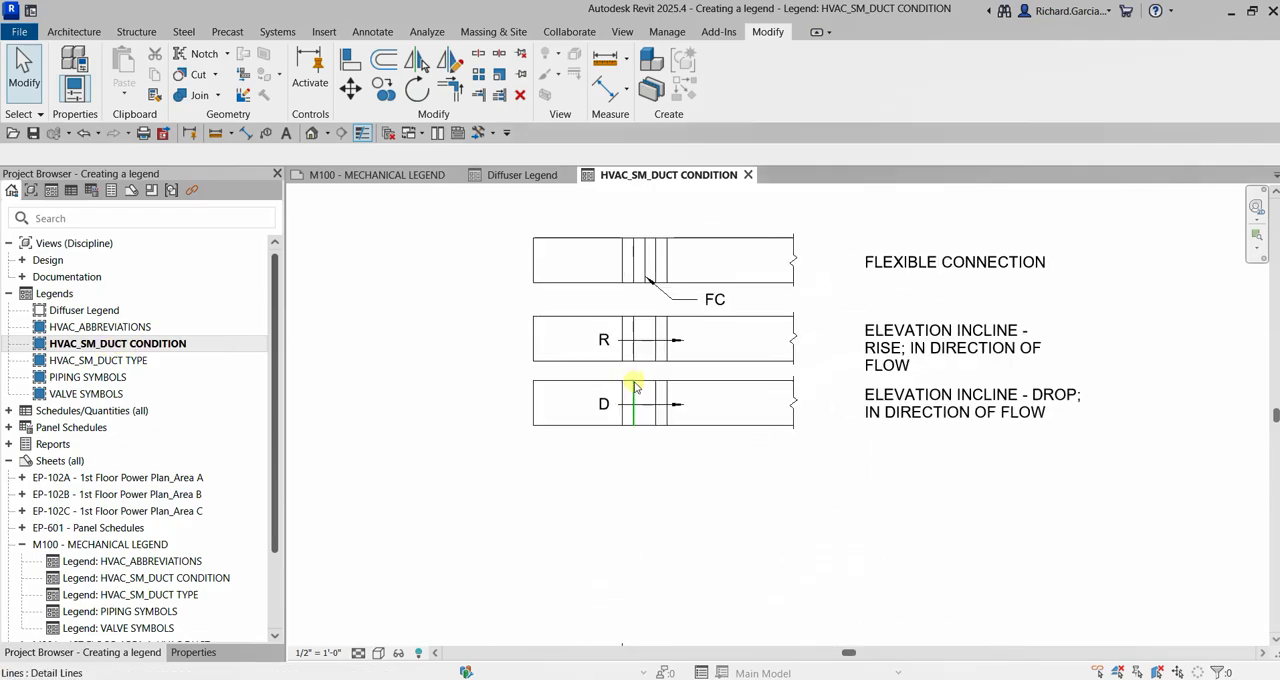
{"action": "scroll", "coordinate": [633, 385], "scroll_direction": "up", "scroll_amount": 1}
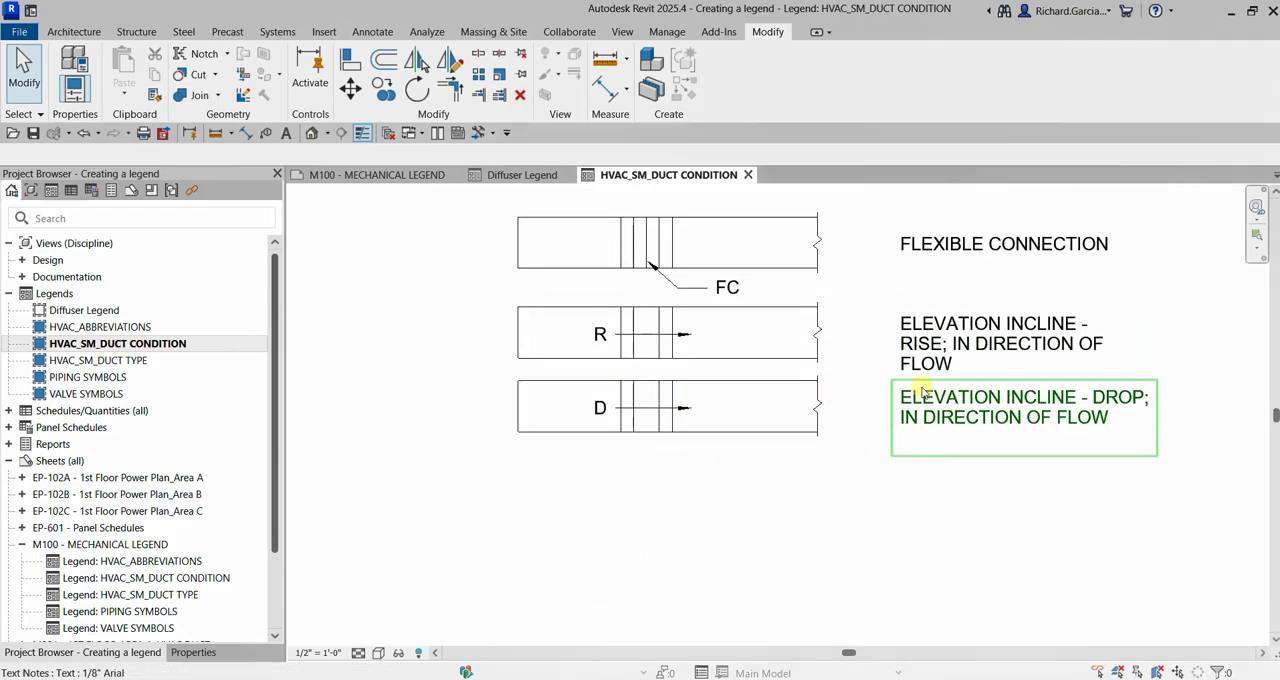
Copy the elevation incline drop duct with its description 1'-5 1/4" straight down, using the lower corners of the rise and drop ducts as reference points
{"action": "left_click_drag", "start_coordinate": [1070, 498], "coordinate": [469, 374]}
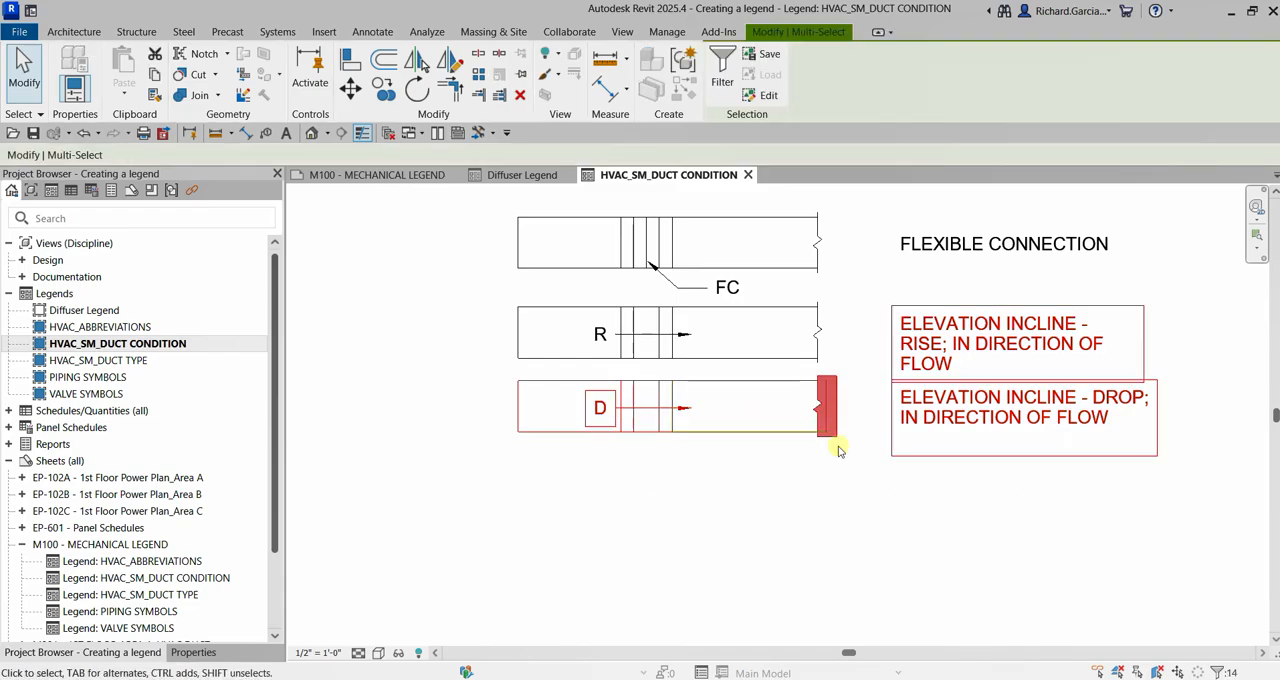
{"action": "middle_click_drag", "start_coordinate": [1094, 537], "coordinate": [890, 535]}
{"action": "scroll", "coordinate": [994, 260], "scroll_direction": "up", "scroll_amount": 2}
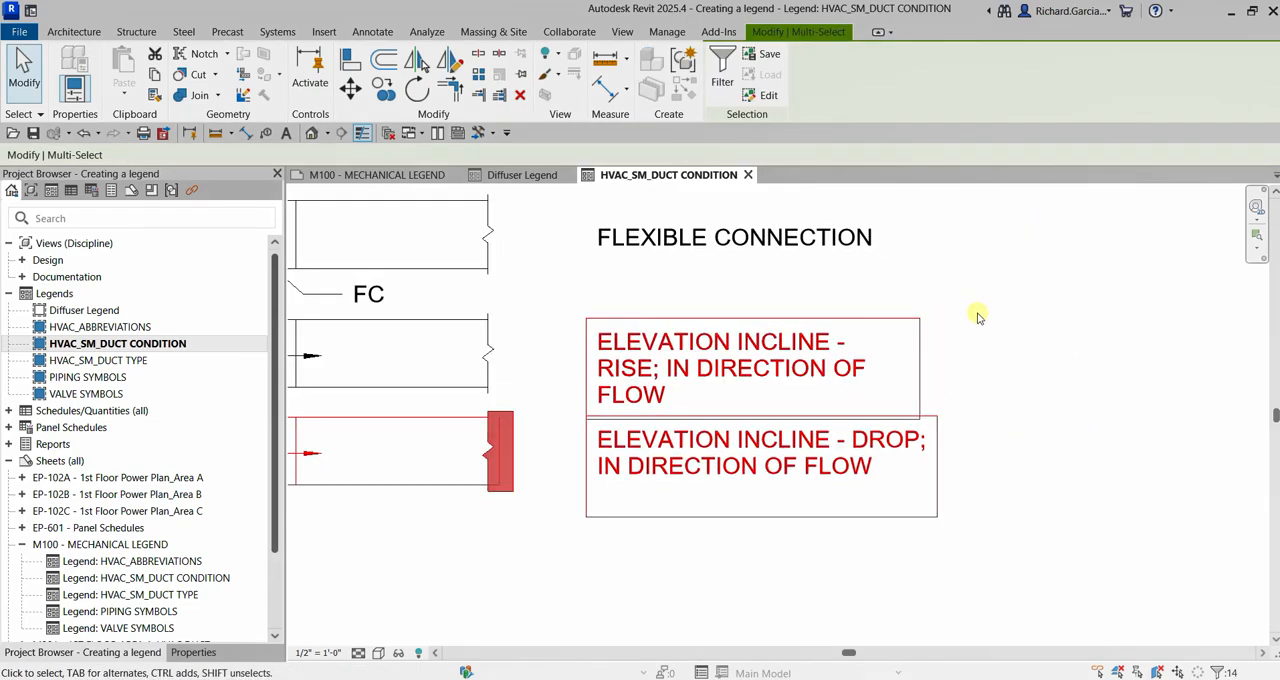
{"action": "left_click", "coordinate": [812, 344], "text": "shift"}
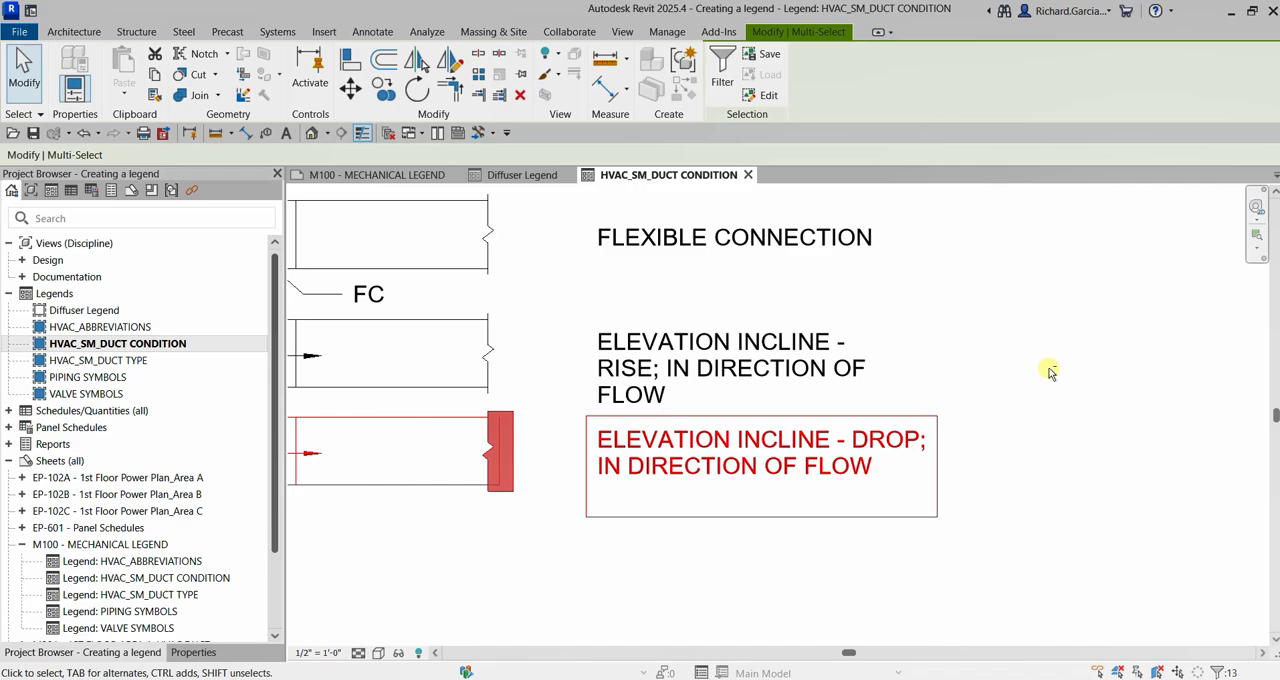
{"action": "scroll", "coordinate": [883, 427], "scroll_direction": "down", "scroll_amount": 5}
{"action": "middle_click_drag", "start_coordinate": [797, 436], "coordinate": [963, 316]}
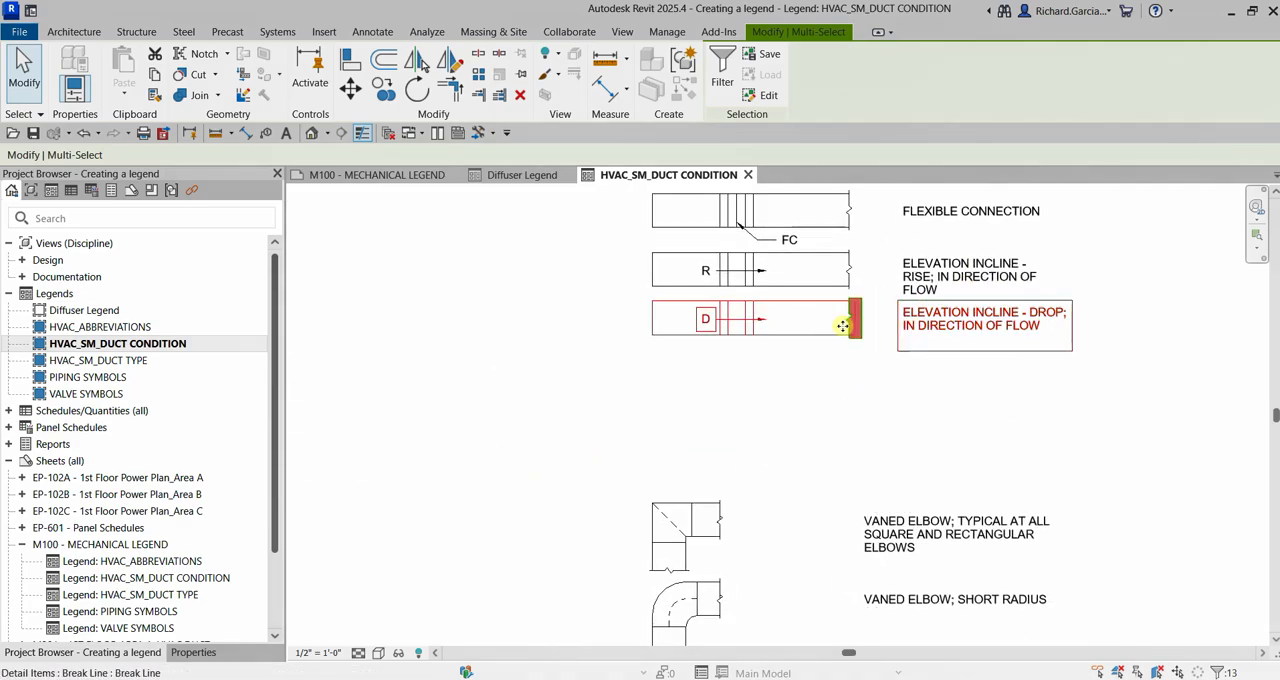
{"action": "left_click", "coordinate": [383, 92]}
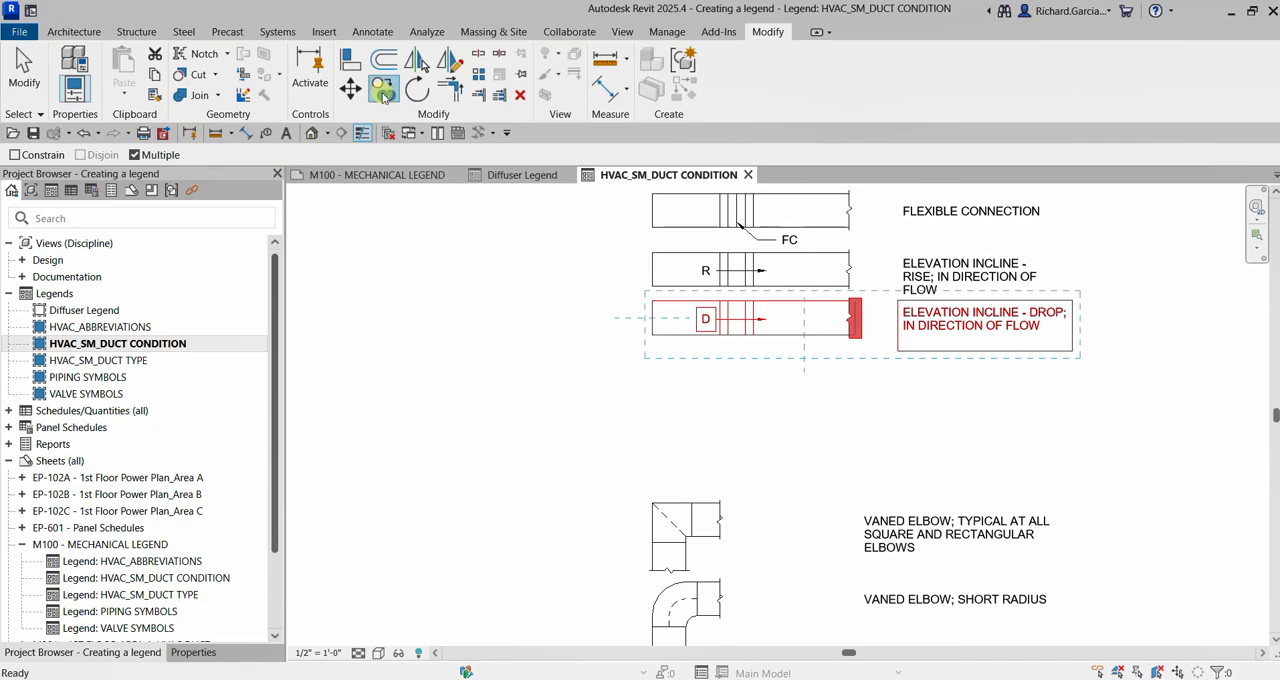
{"action": "scroll", "coordinate": [686, 325], "scroll_direction": "up", "scroll_amount": 3}
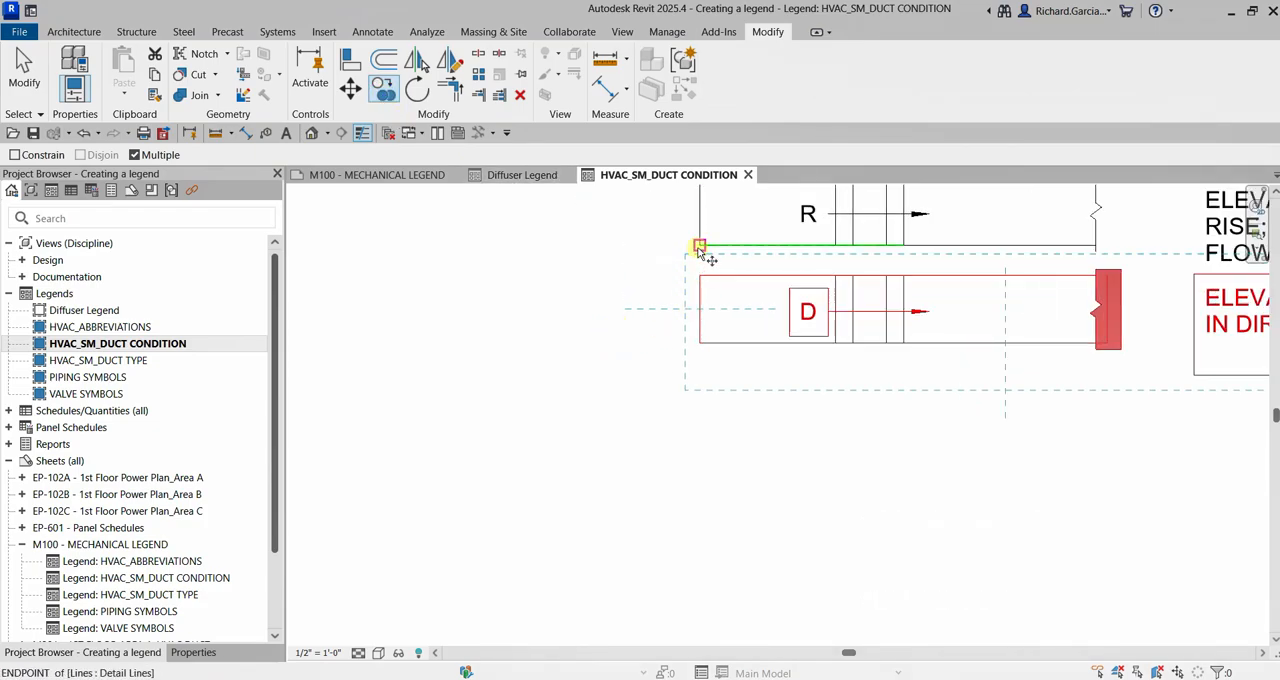
{"action": "left_click", "coordinate": [700, 246]}
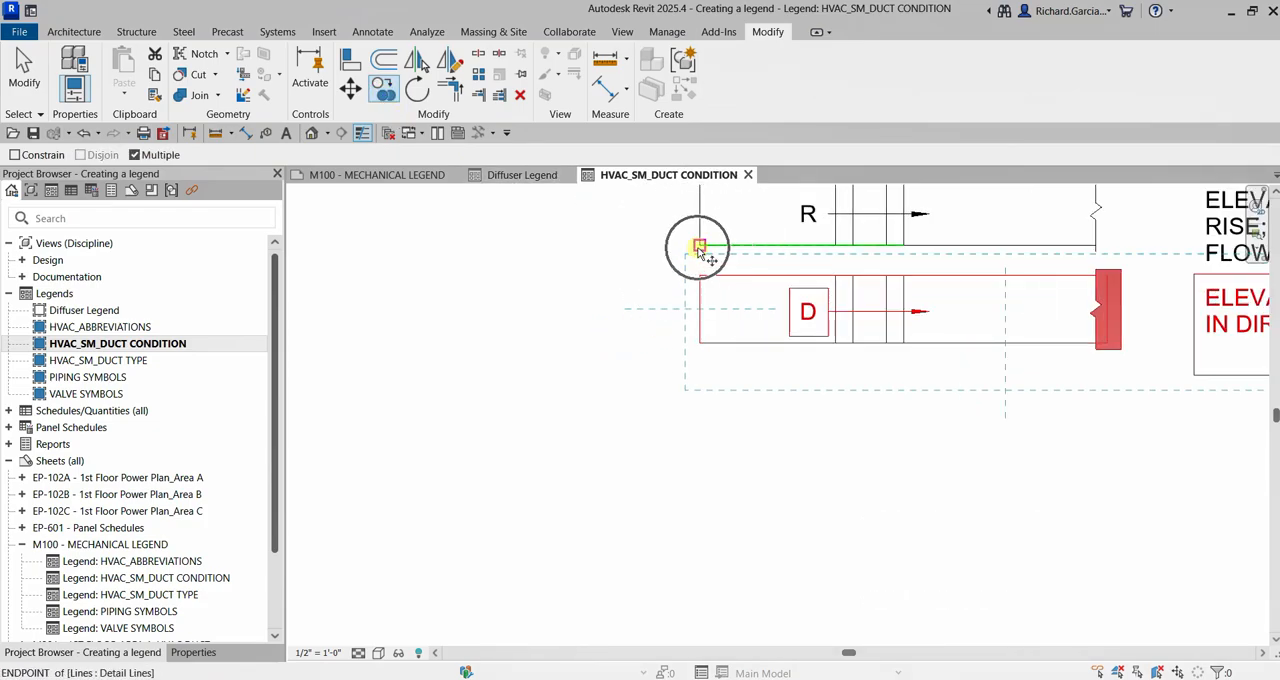
{"action": "left_click", "coordinate": [700, 345]}
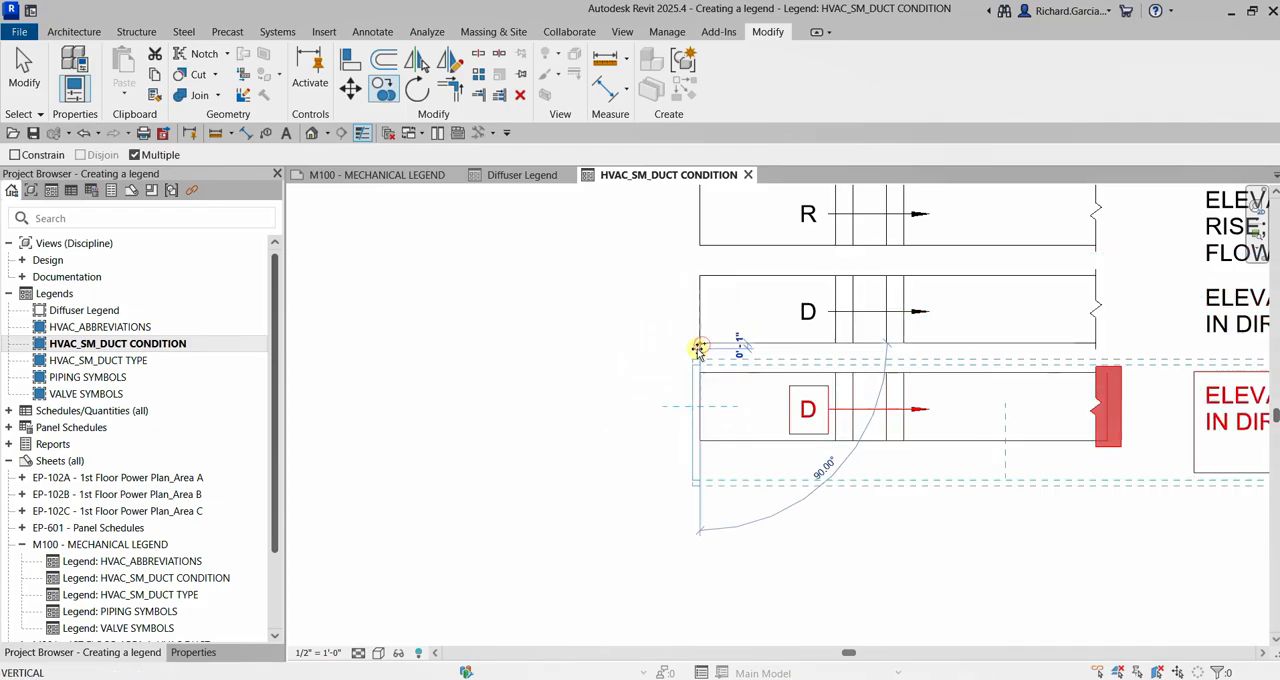
{"action": "left_click", "coordinate": [24, 70]}
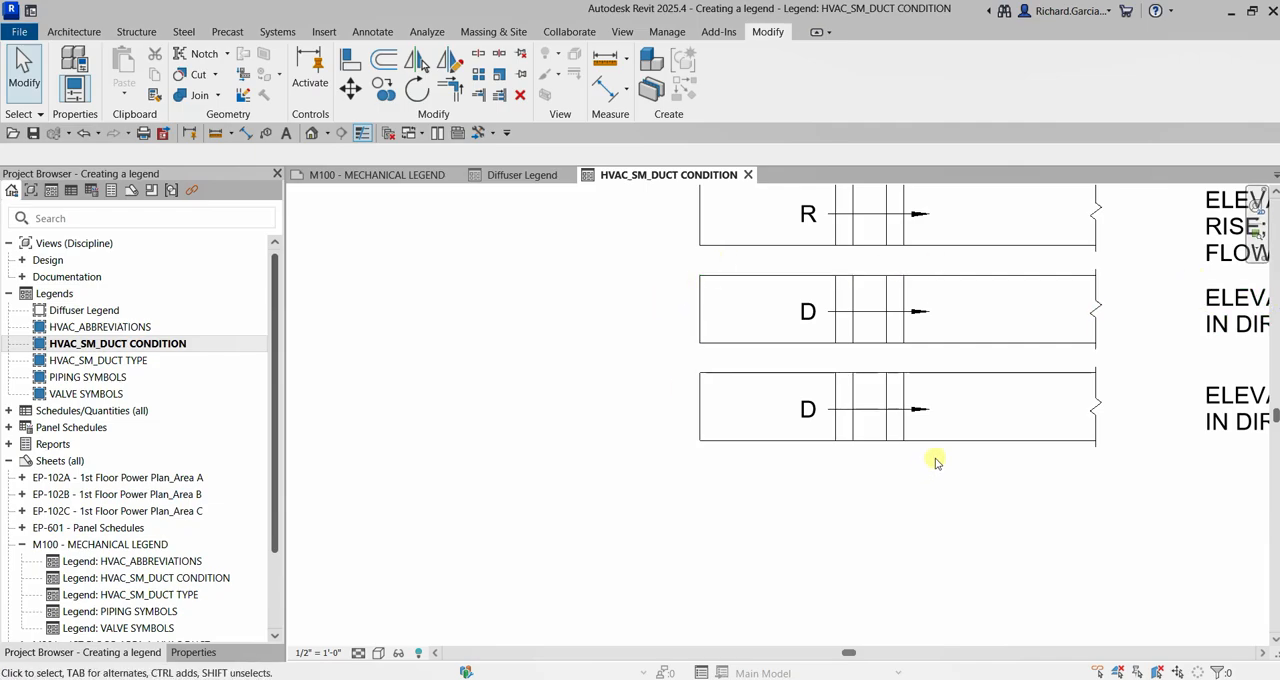
Turn off thin lines and delete the D note with its arrow and all vertical divider lines except the rightmost from the copied duct
{"action": "middle_click_drag", "start_coordinate": [936, 462], "coordinate": [829, 371]}
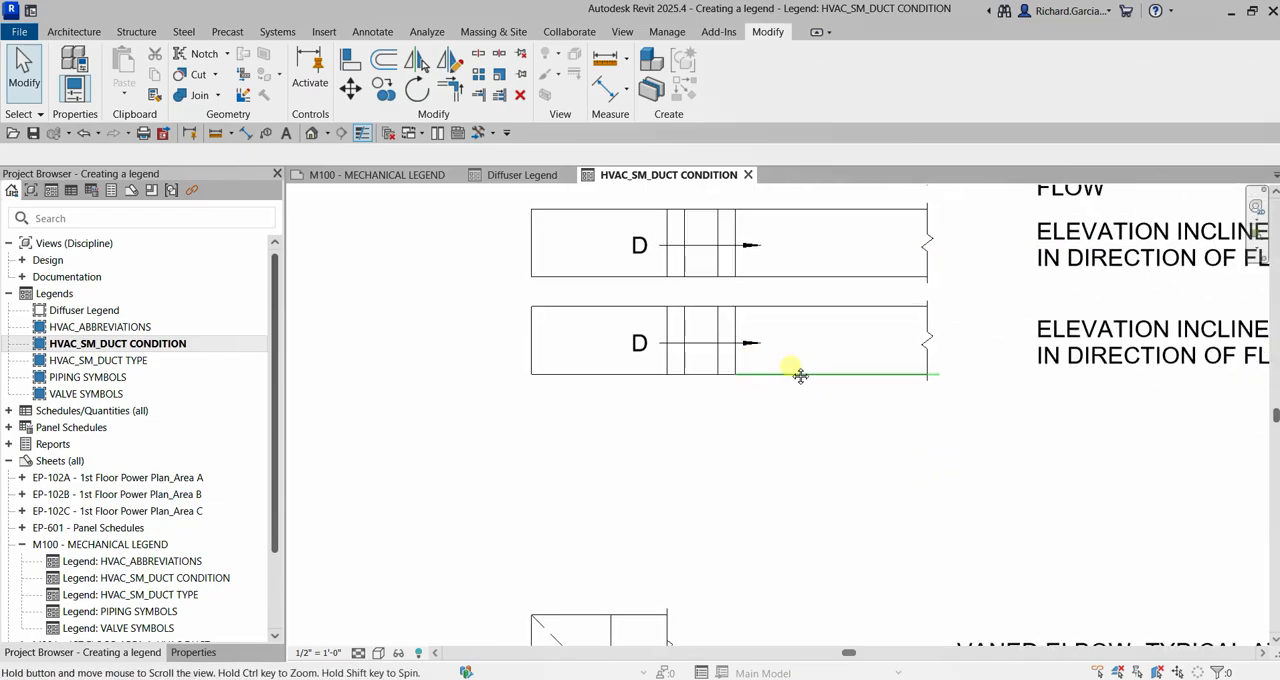
{"action": "left_click", "coordinate": [364, 135]}
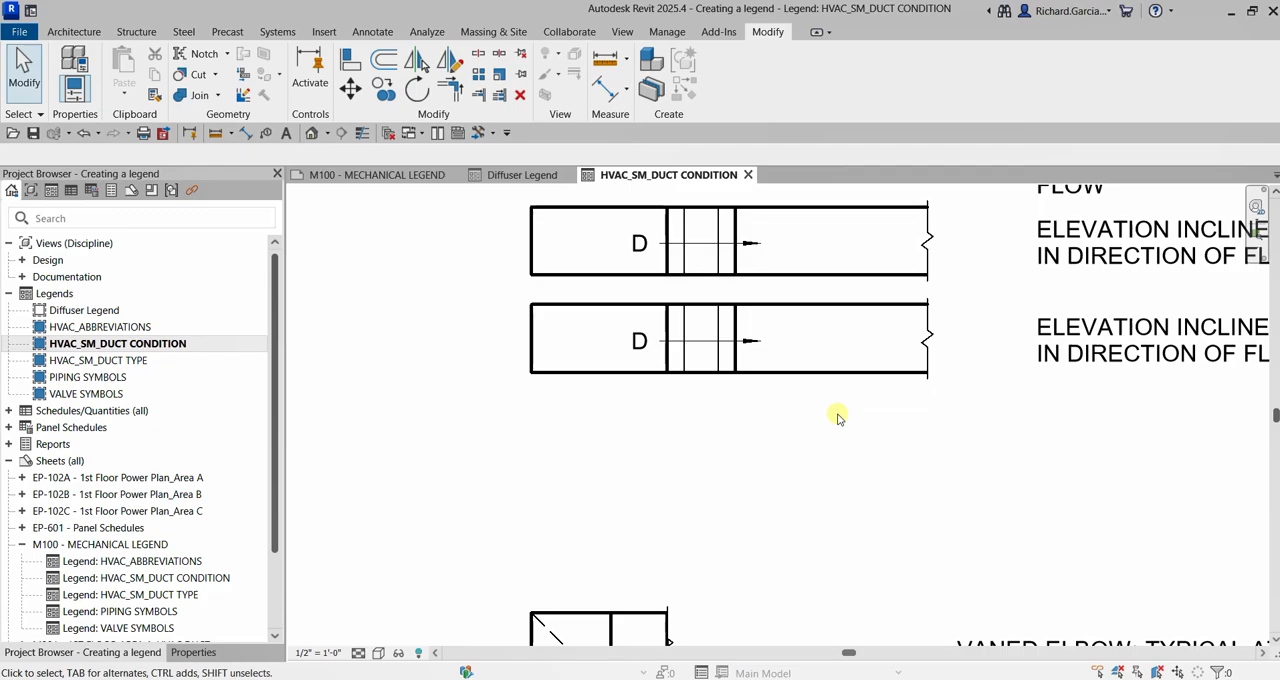
{"action": "scroll", "coordinate": [824, 412], "scroll_direction": "up", "scroll_amount": 4}
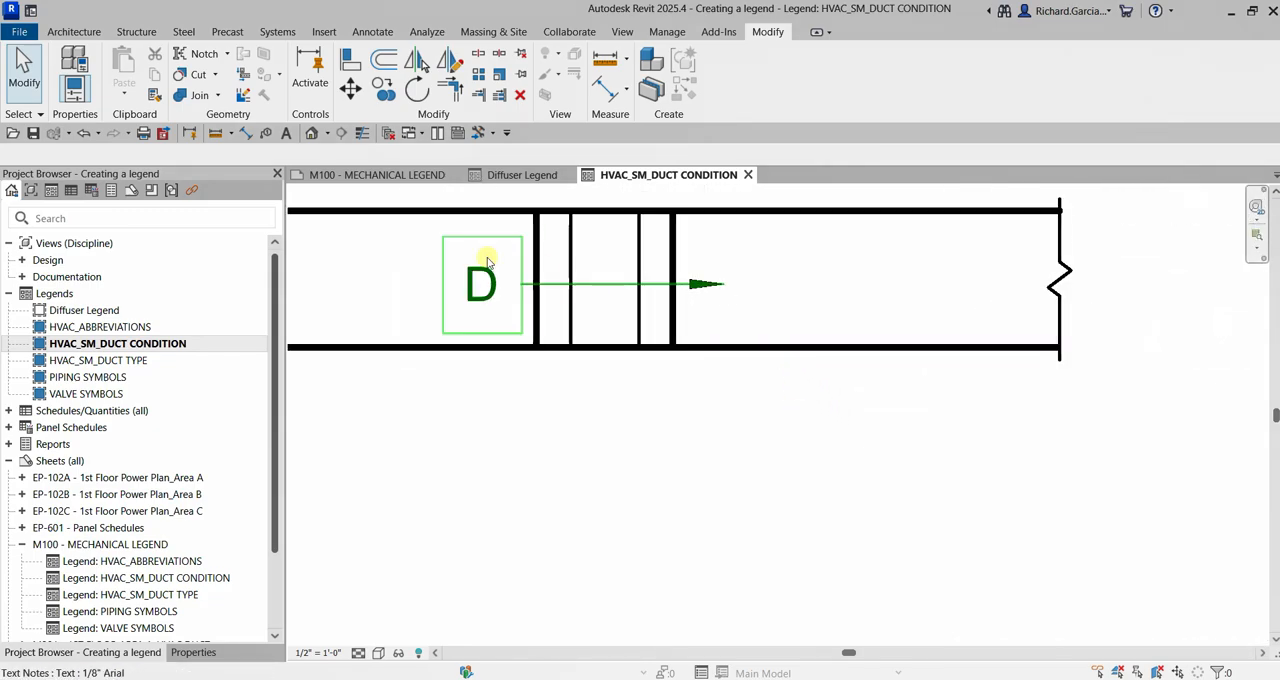
{"action": "left_click", "coordinate": [483, 283]}
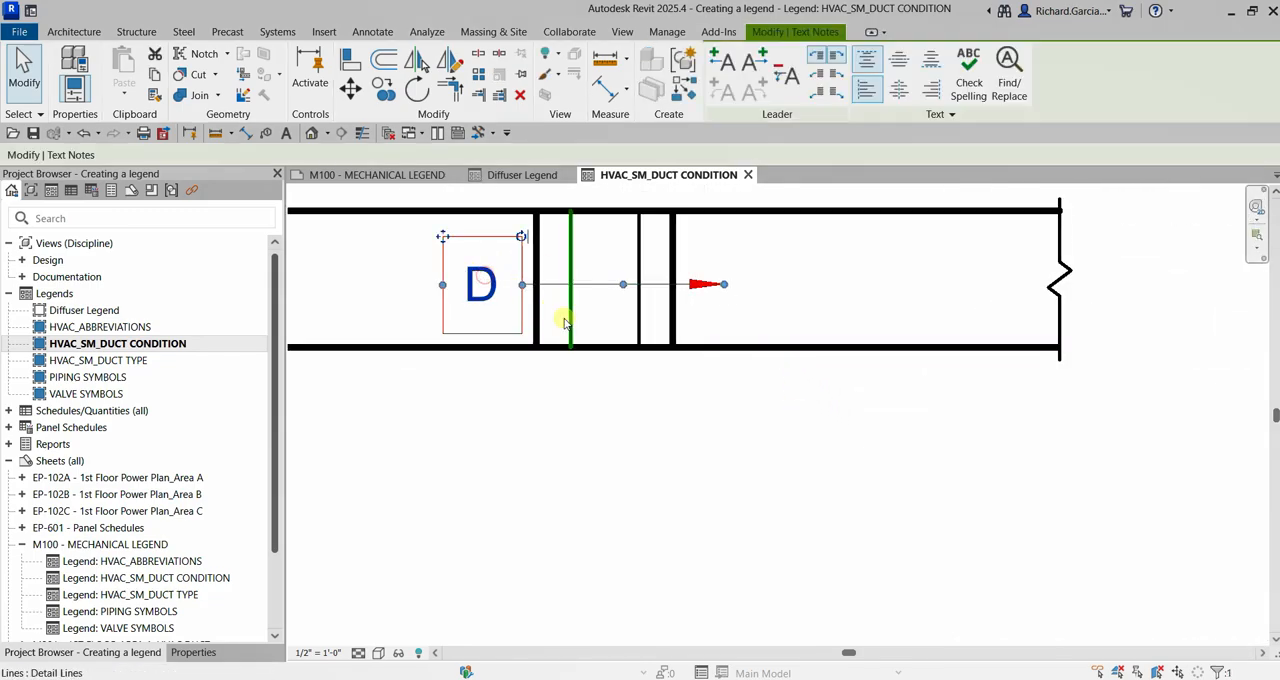
{"action": "key", "text": "d"}
{"action": "key", "text": "e"}
{"action": "left_click", "coordinate": [537, 280]}
{"action": "key", "text": "d"}
{"action": "key", "text": "e"}
{"action": "left_click", "coordinate": [570, 283]}
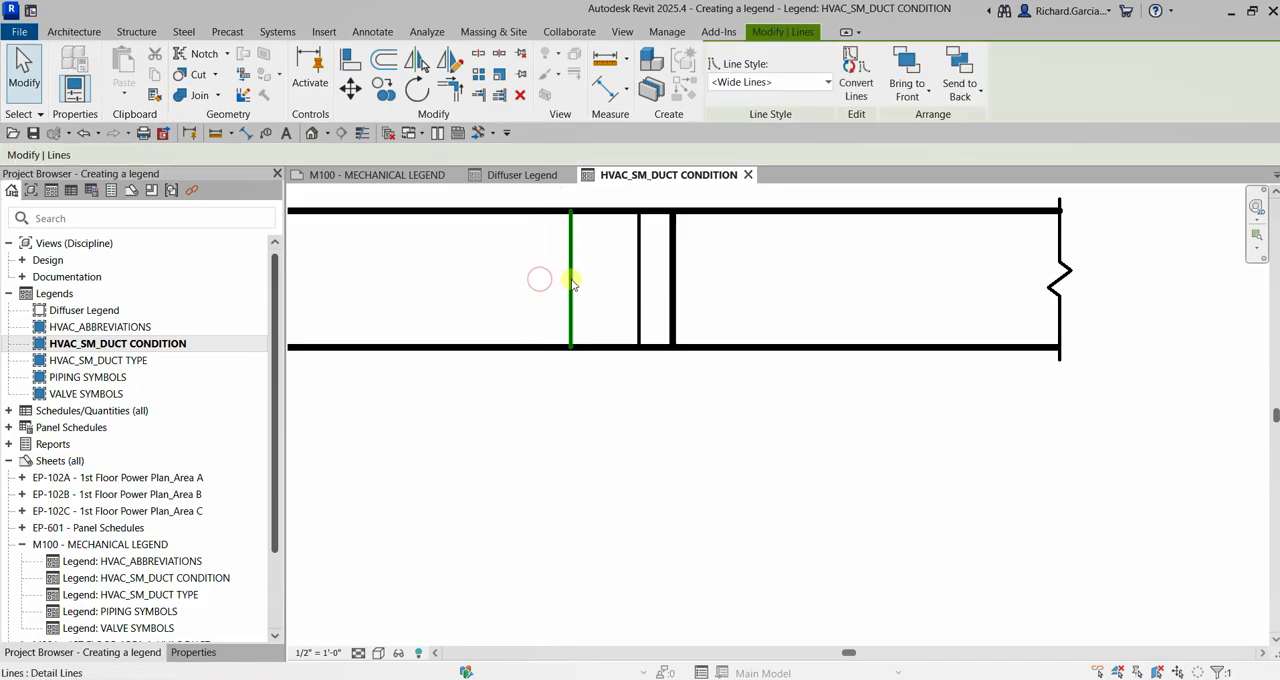
{"action": "key", "text": "d"}
{"action": "key", "text": "e"}
{"action": "key", "text": "d"}
{"action": "left_click", "coordinate": [639, 282]}
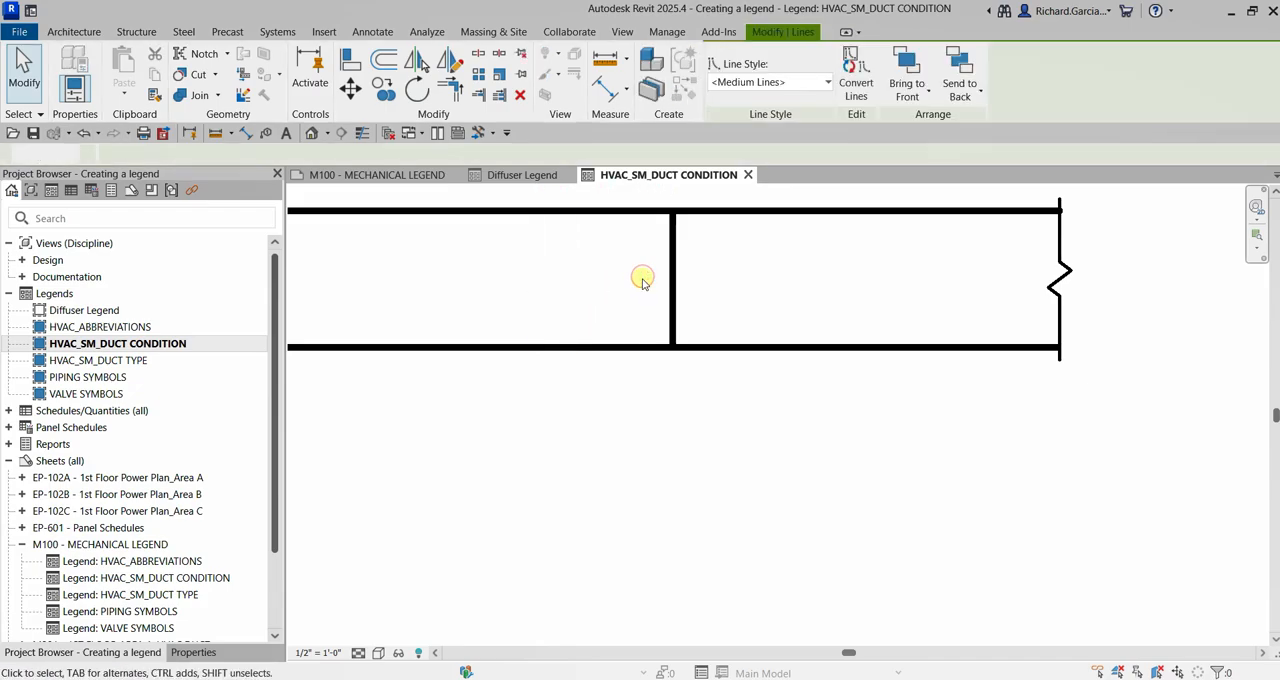
{"action": "key", "text": "e"}
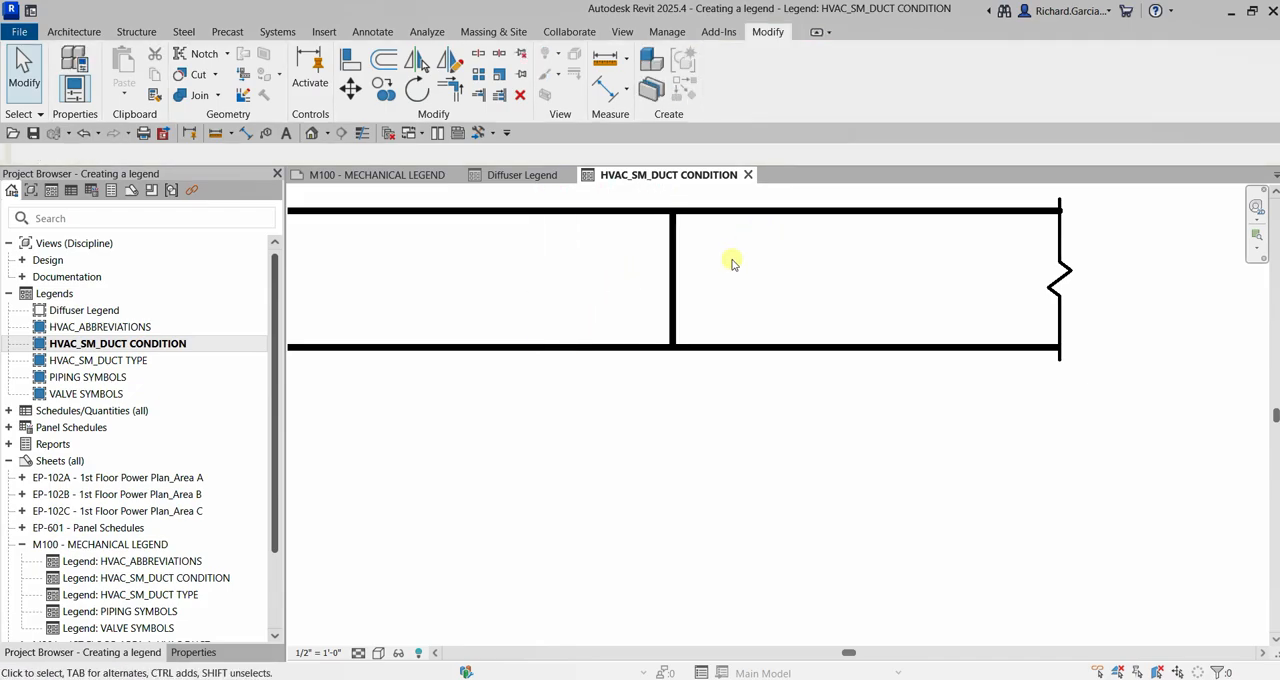
Mirror a copy of the copied duct's break line to its open left end, using the remaining vertical divider line as the axis
{"action": "scroll", "coordinate": [698, 308], "scroll_direction": "down", "scroll_amount": 2}
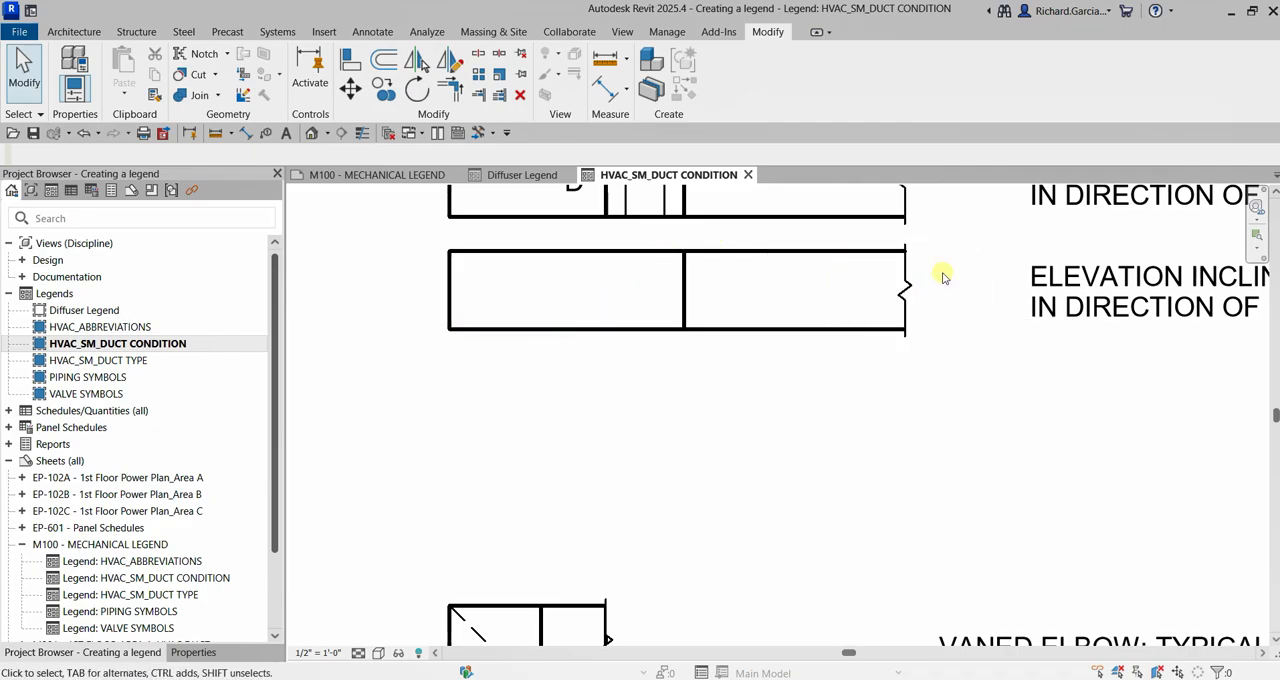
{"action": "left_click", "coordinate": [905, 296]}
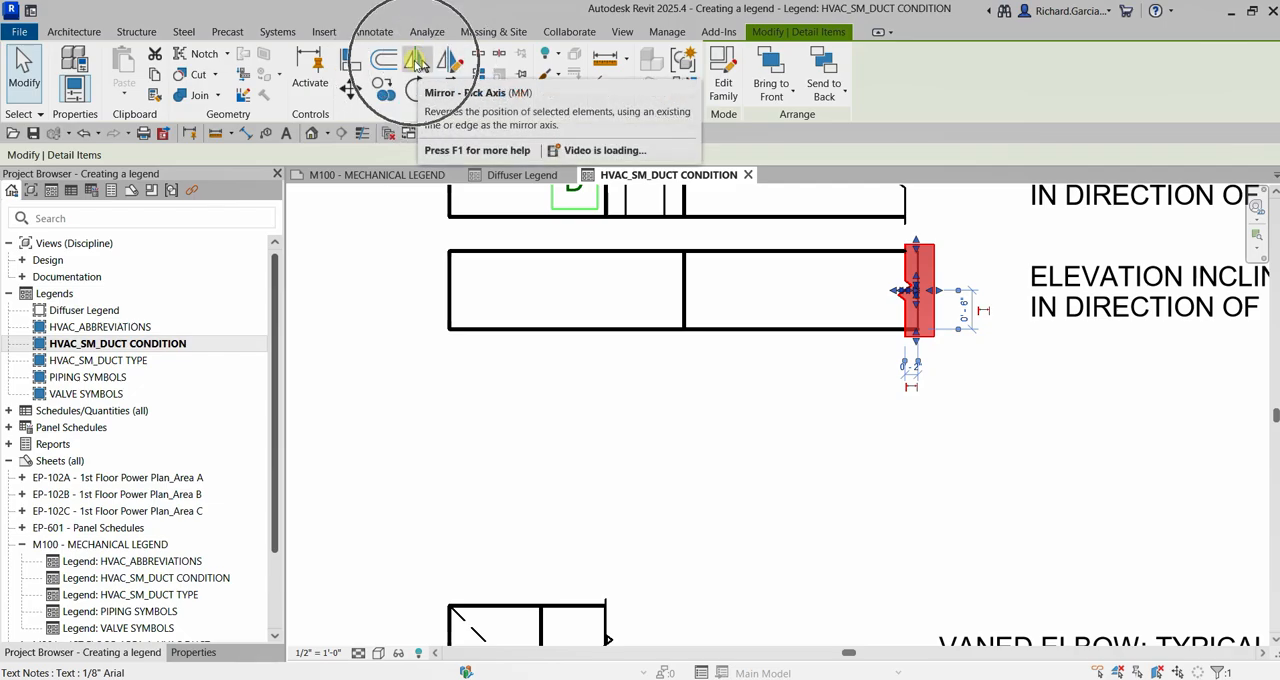
{"action": "left_click", "coordinate": [418, 63]}
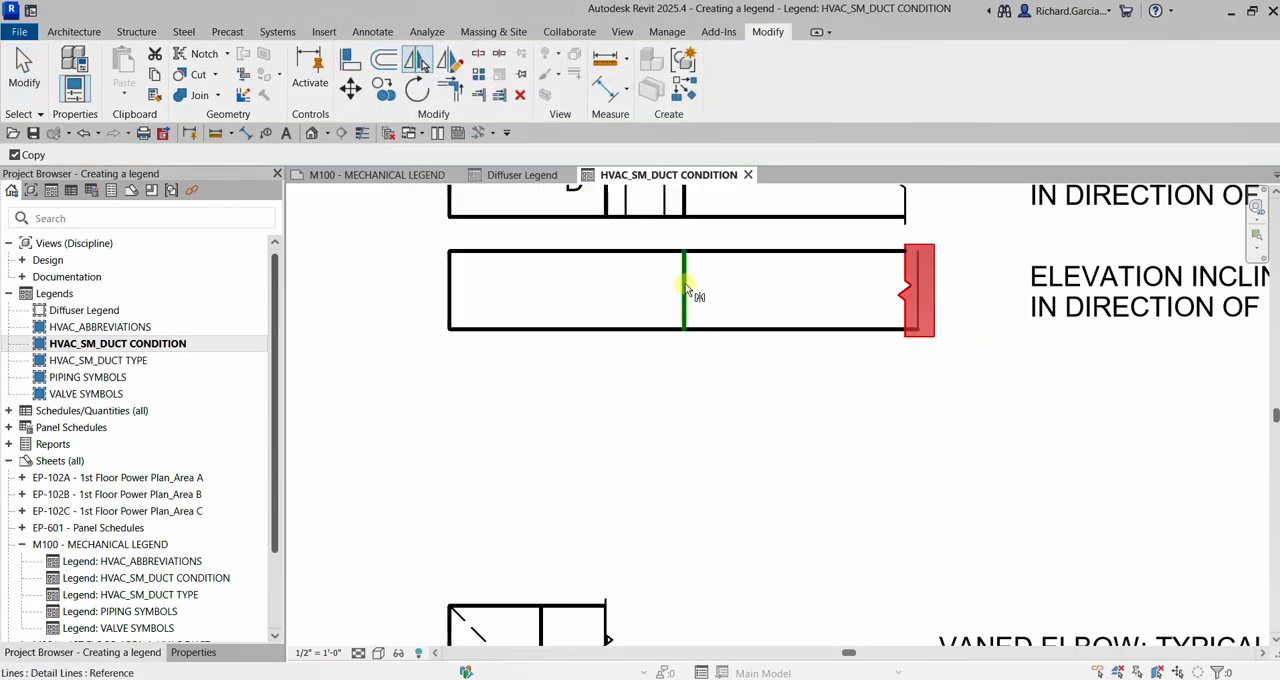
{"action": "key", "text": "ctrl"}
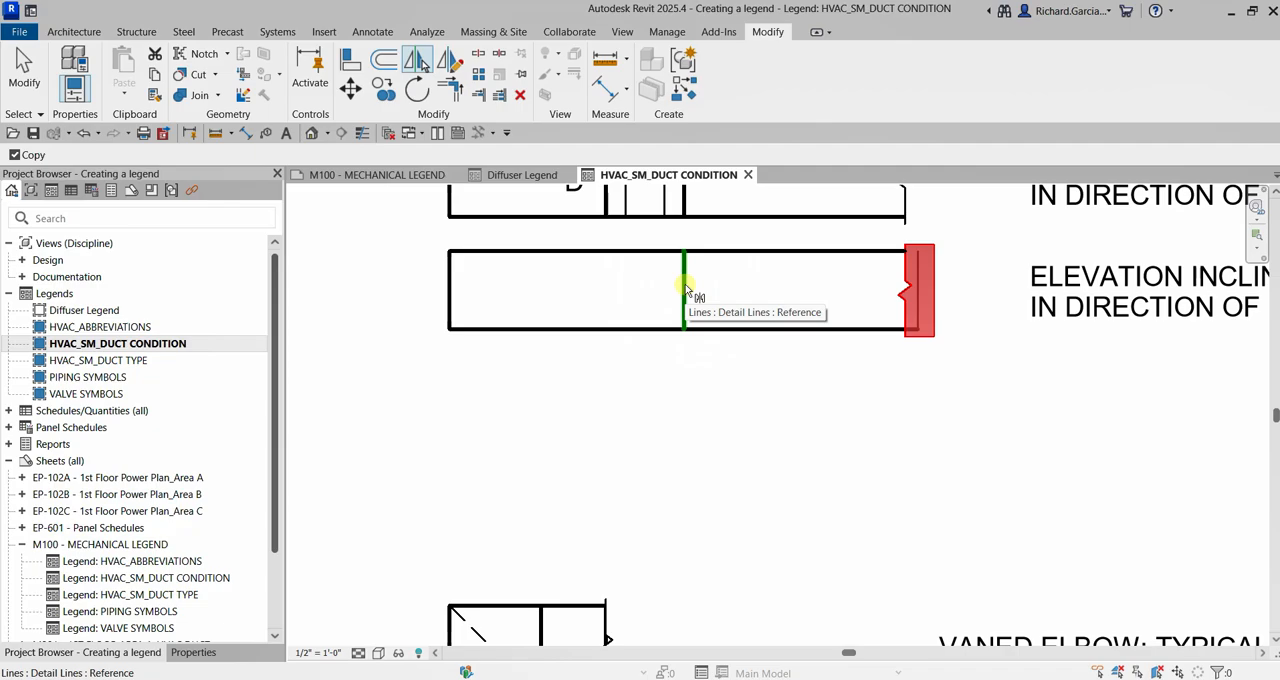
{"action": "left_click", "coordinate": [685, 290]}
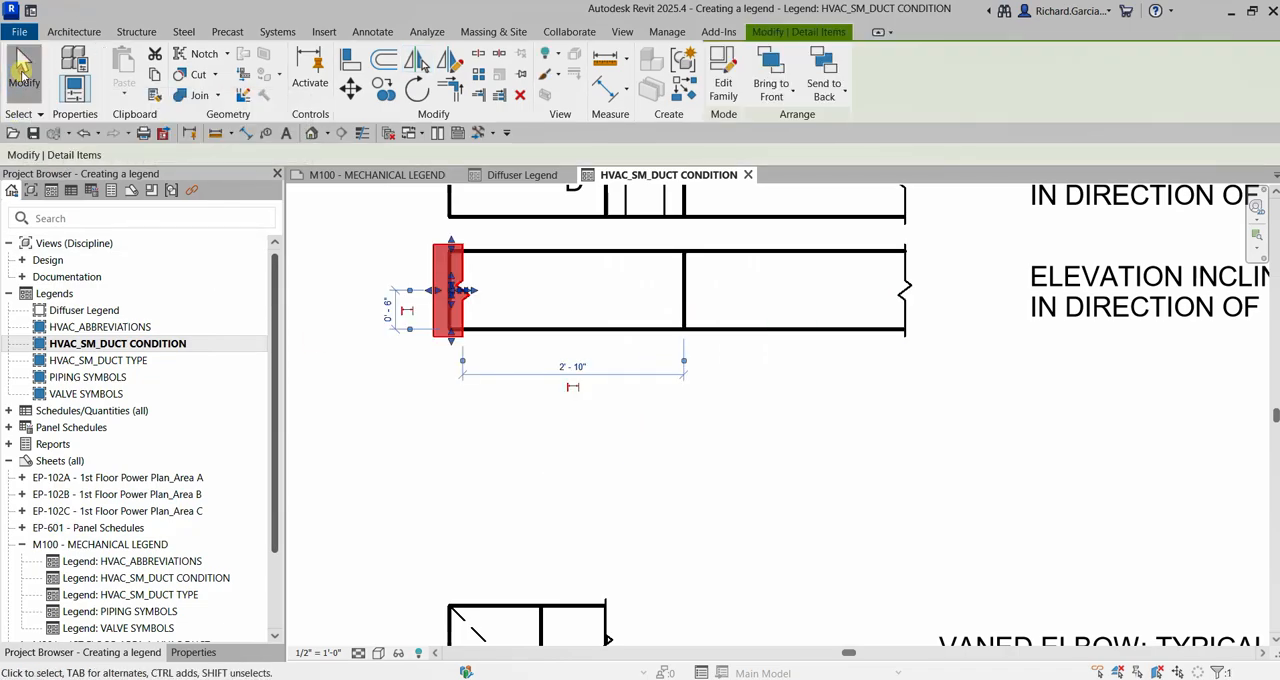
{"action": "left_click", "coordinate": [22, 70]}
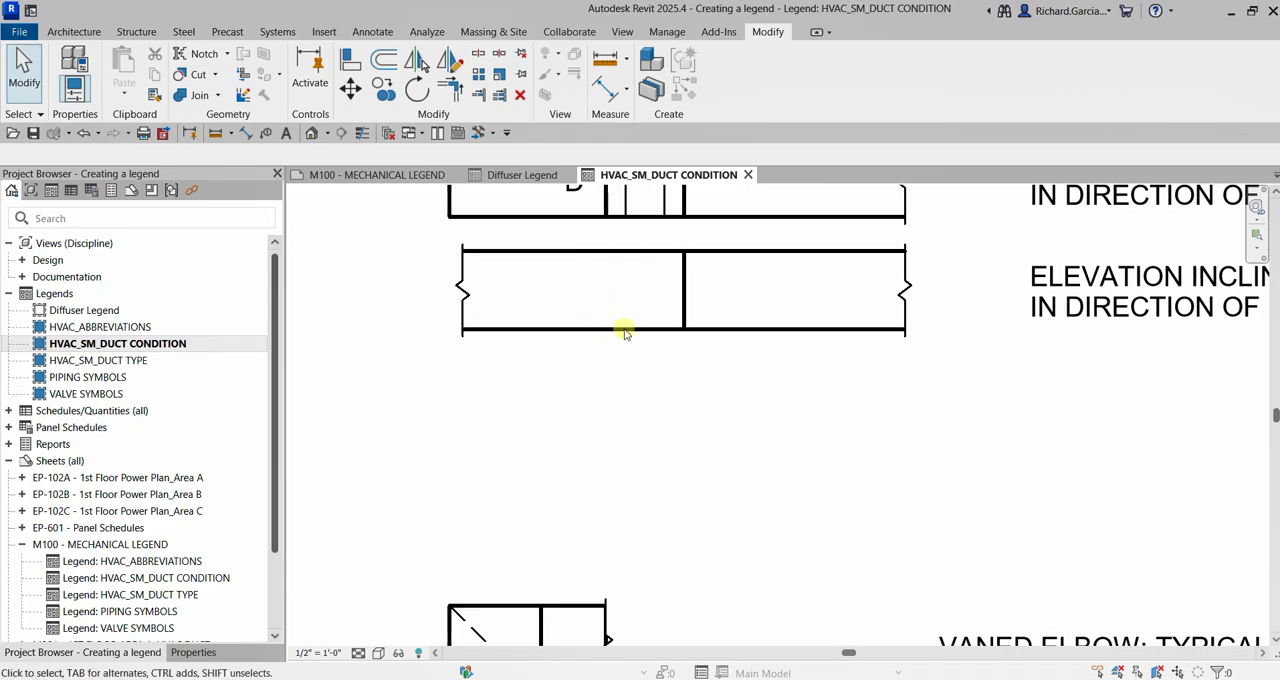
Change the upper and lower lines of the copied duct's left half to the <Thin Lines> line style
{"action": "left_click", "coordinate": [573, 252]}
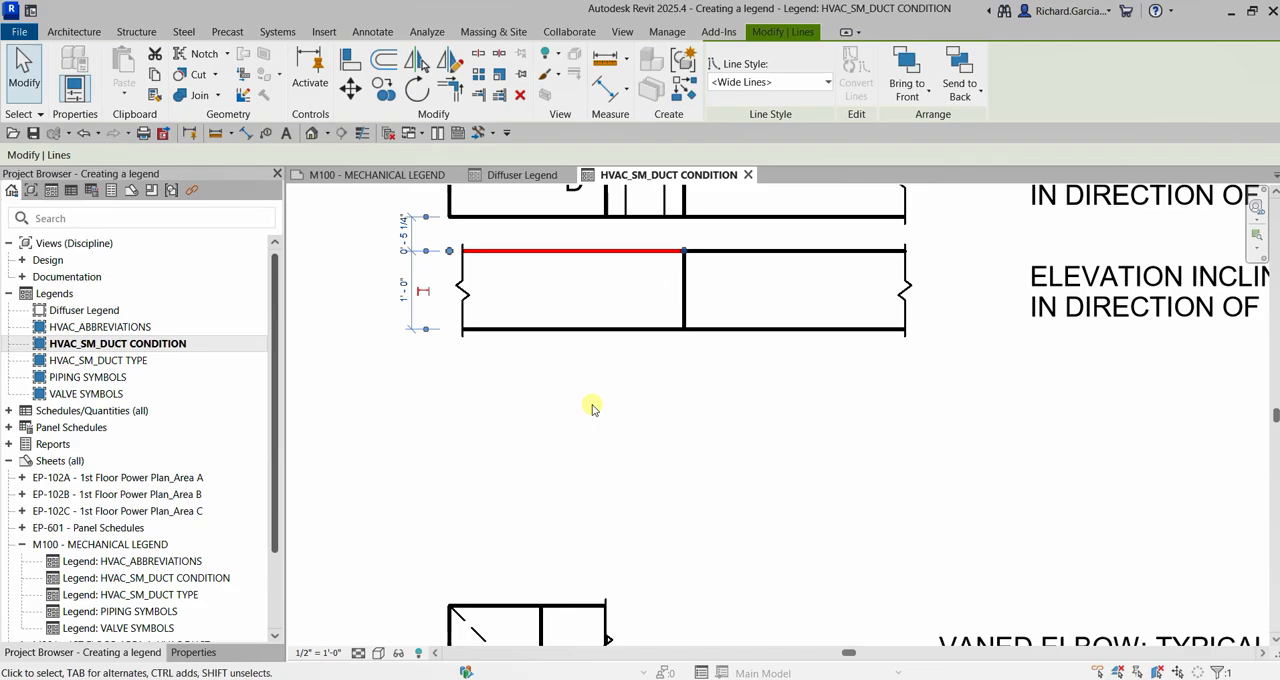
{"action": "left_click", "coordinate": [588, 331], "text": "ctrl"}
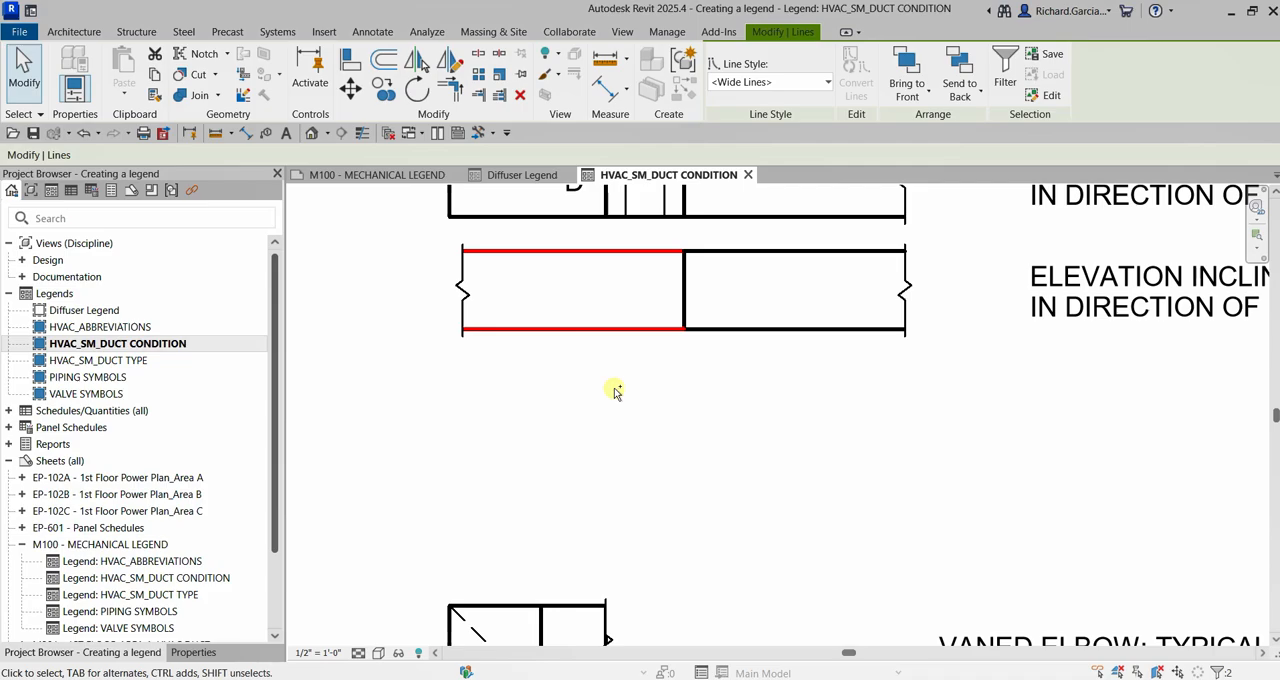
{"action": "left_click", "coordinate": [615, 391]}
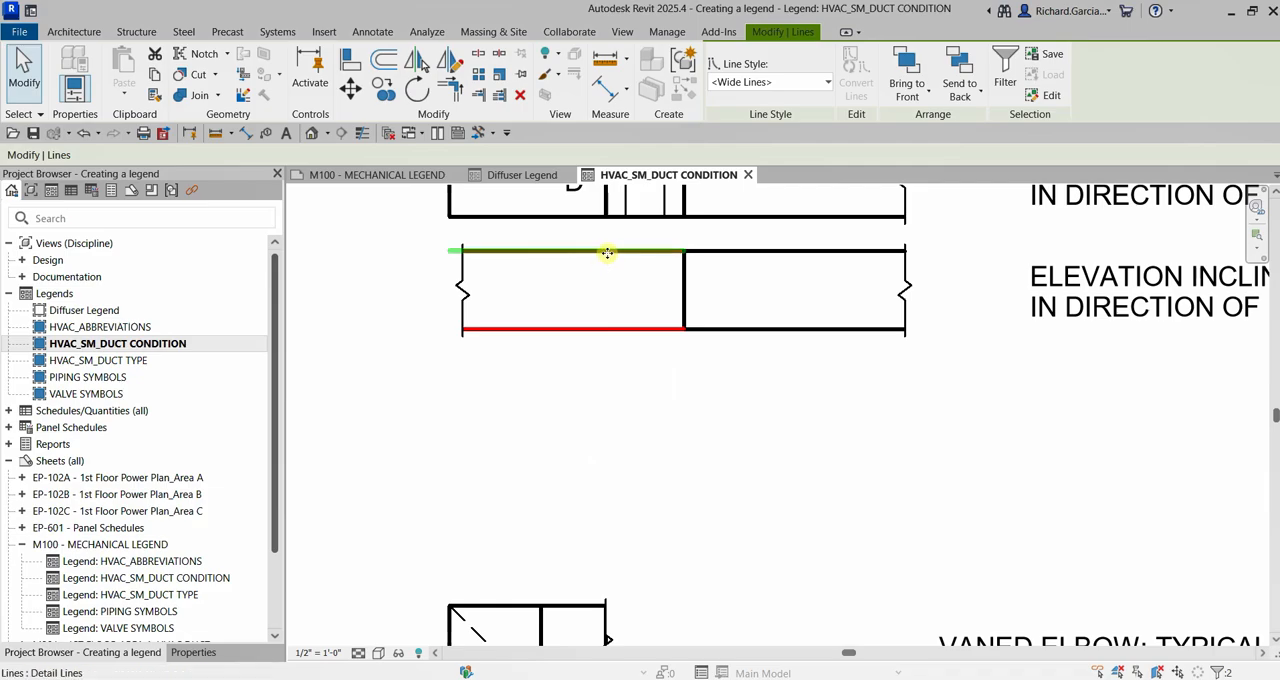
{"action": "key", "text": "ctrl"}
{"action": "left_click", "coordinate": [773, 82]}
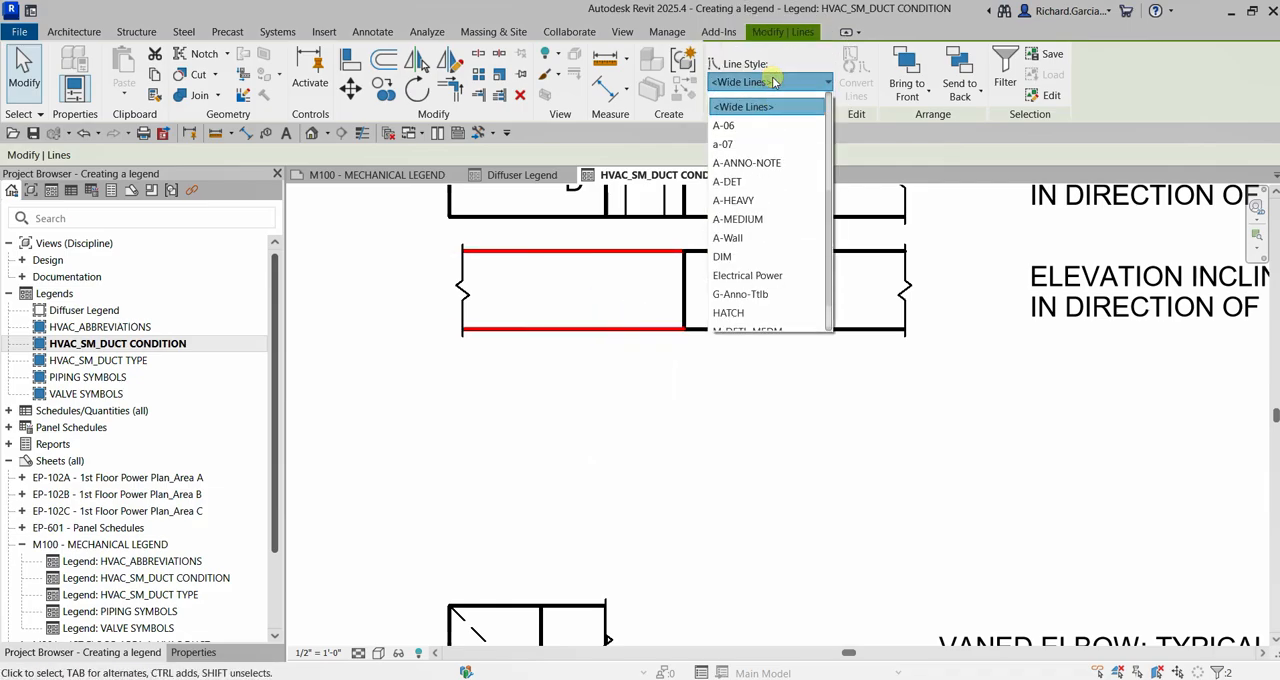
{"action": "scroll", "coordinate": [800, 240], "scroll_direction": "down", "scroll_amount": 1}
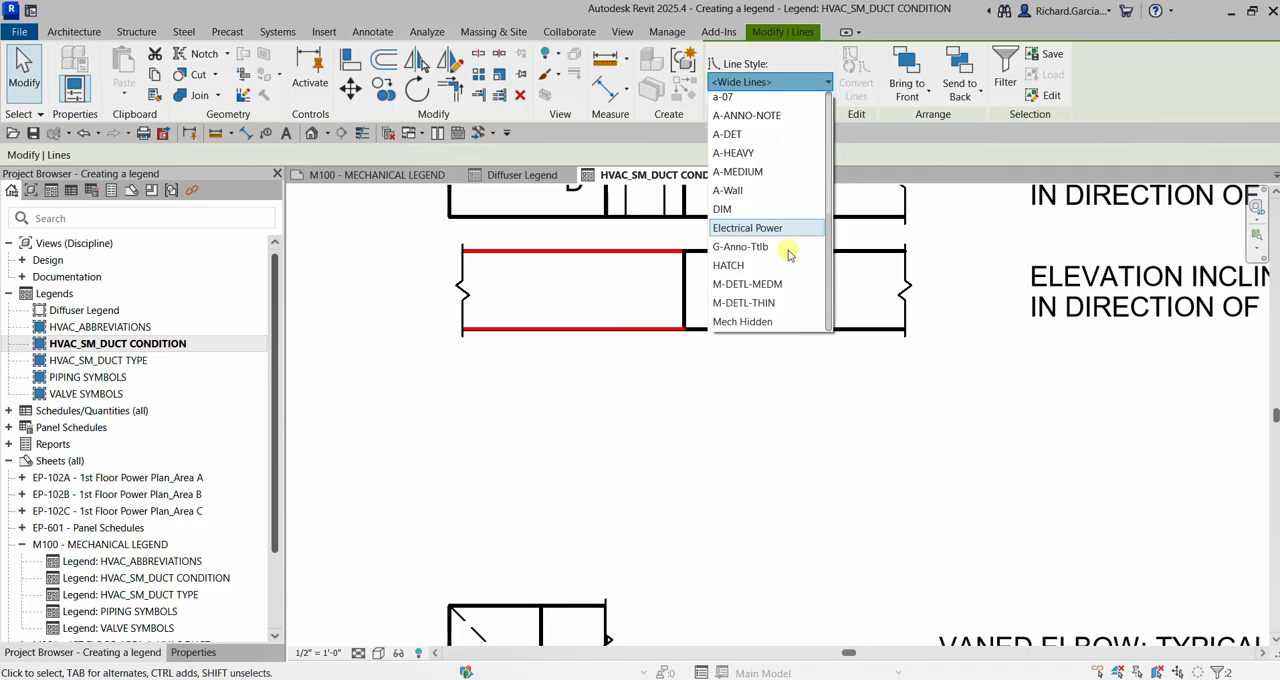
{"action": "scroll", "coordinate": [785, 275], "scroll_direction": "up", "scroll_amount": 4}
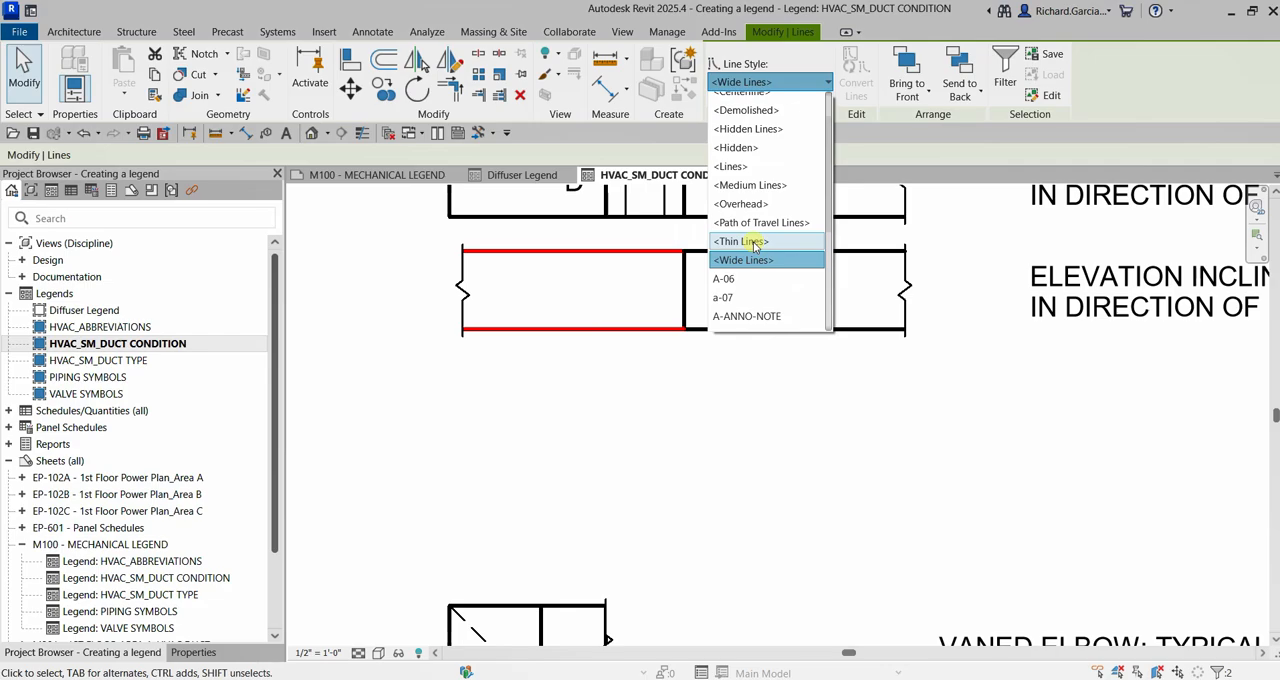
{"action": "left_click", "coordinate": [755, 242]}
{"action": "left_click", "coordinate": [973, 430]}
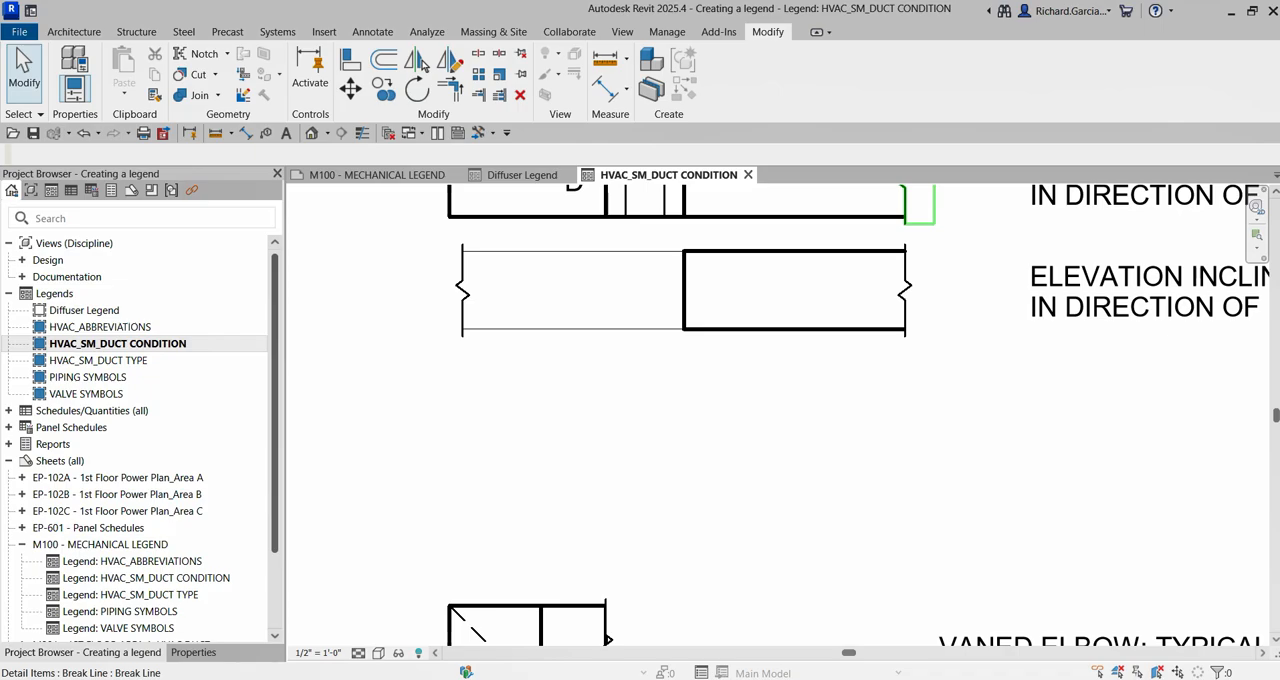
Place a Spot Elevation - Target Filled symbol just below the copied duct, centred under its vertical divider line
{"action": "scroll", "coordinate": [717, 374], "scroll_direction": "down", "scroll_amount": 4}
{"action": "middle_click_drag", "start_coordinate": [770, 322], "coordinate": [790, 425]}
{"action": "scroll", "coordinate": [669, 497], "scroll_direction": "up", "scroll_amount": 2}
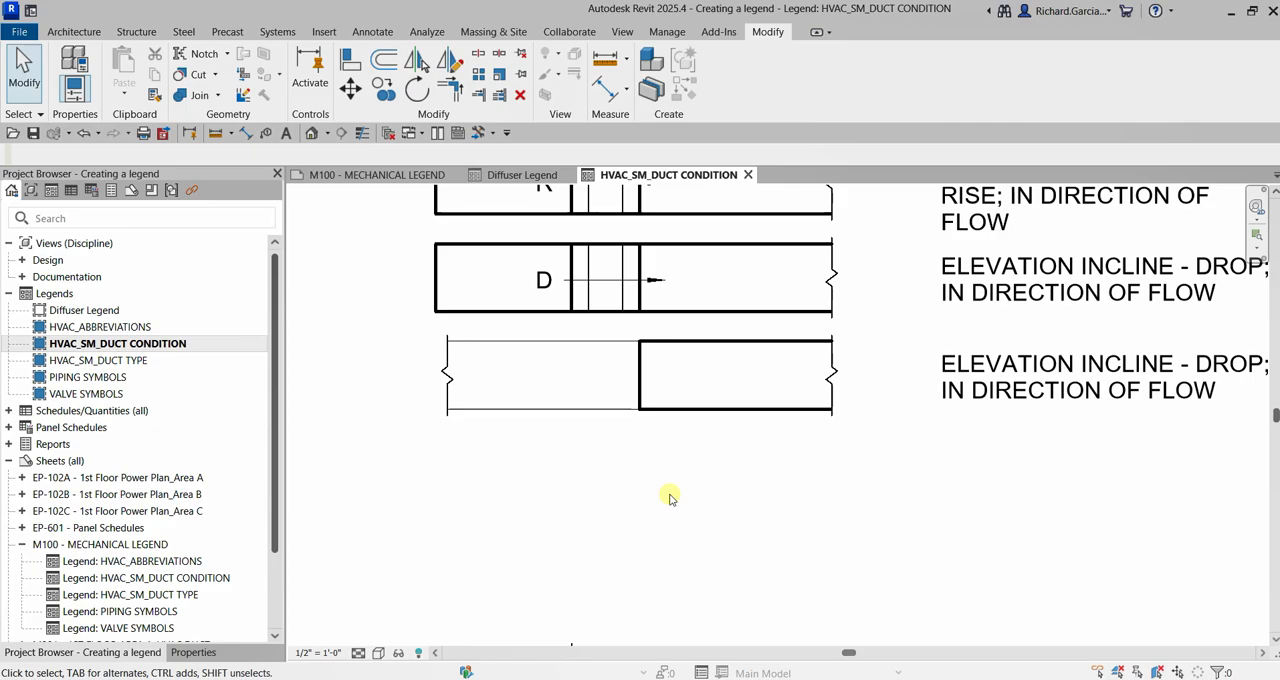
{"action": "left_click", "coordinate": [373, 31]}
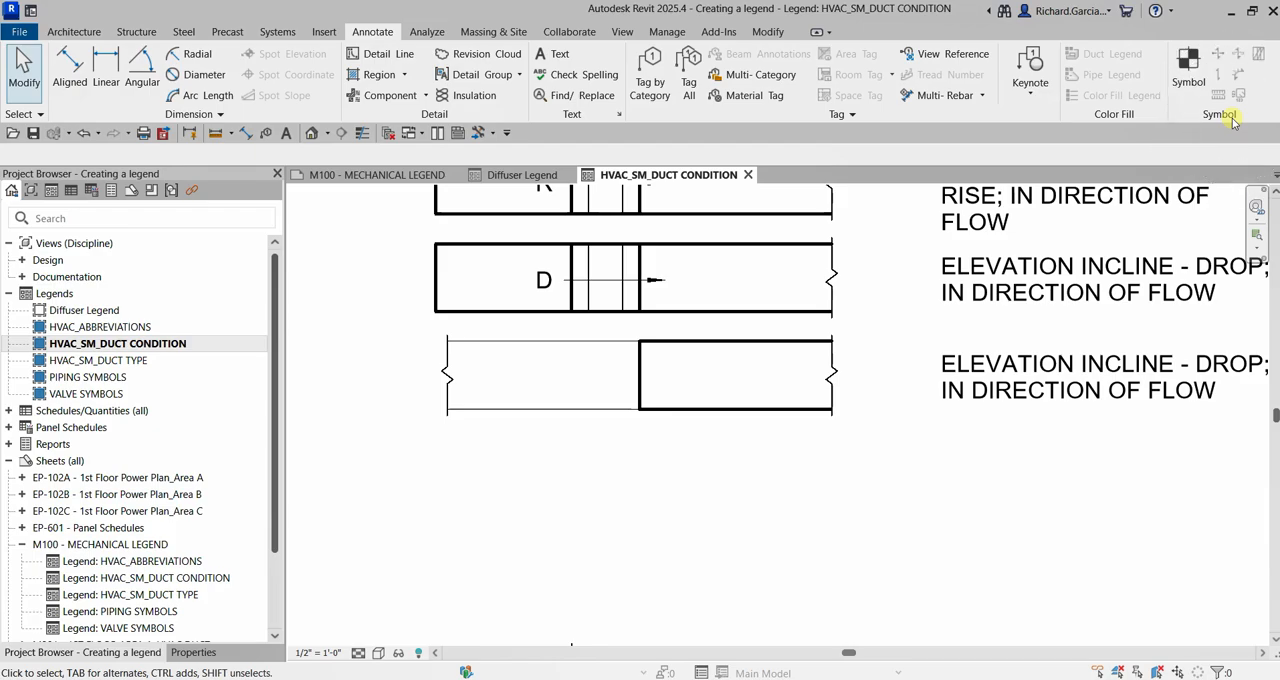
{"action": "left_click", "coordinate": [1189, 65]}
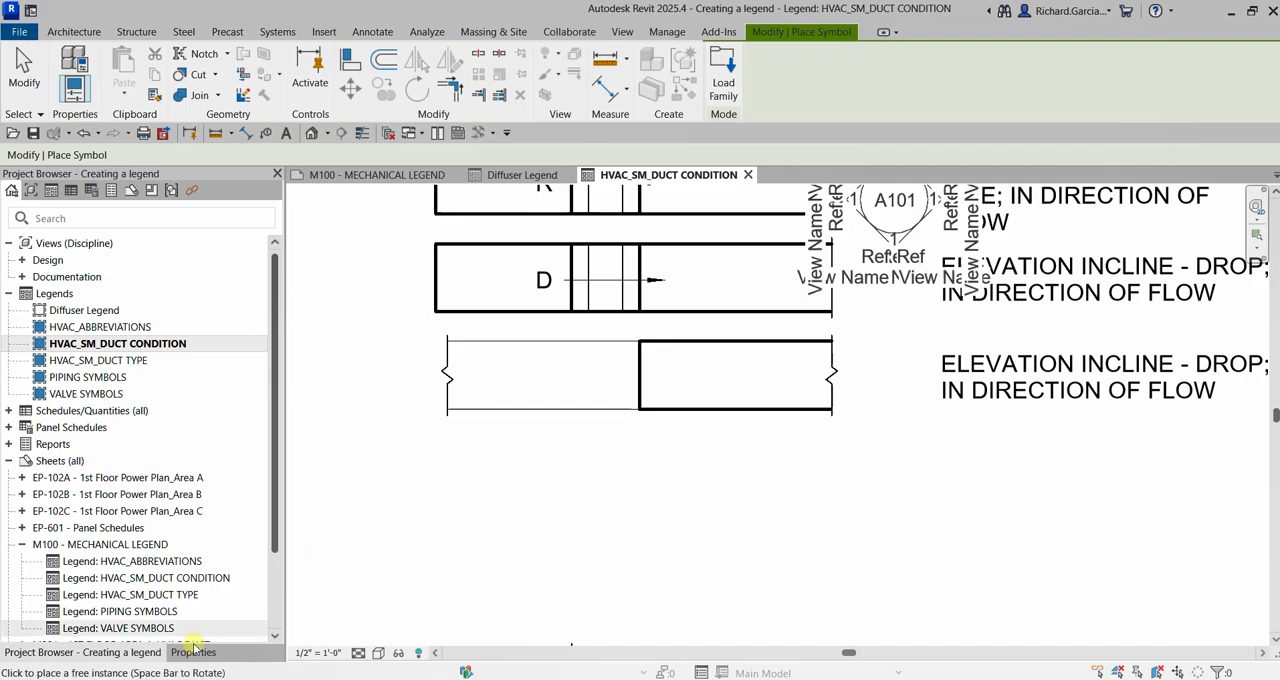
{"action": "left_click", "coordinate": [193, 652]}
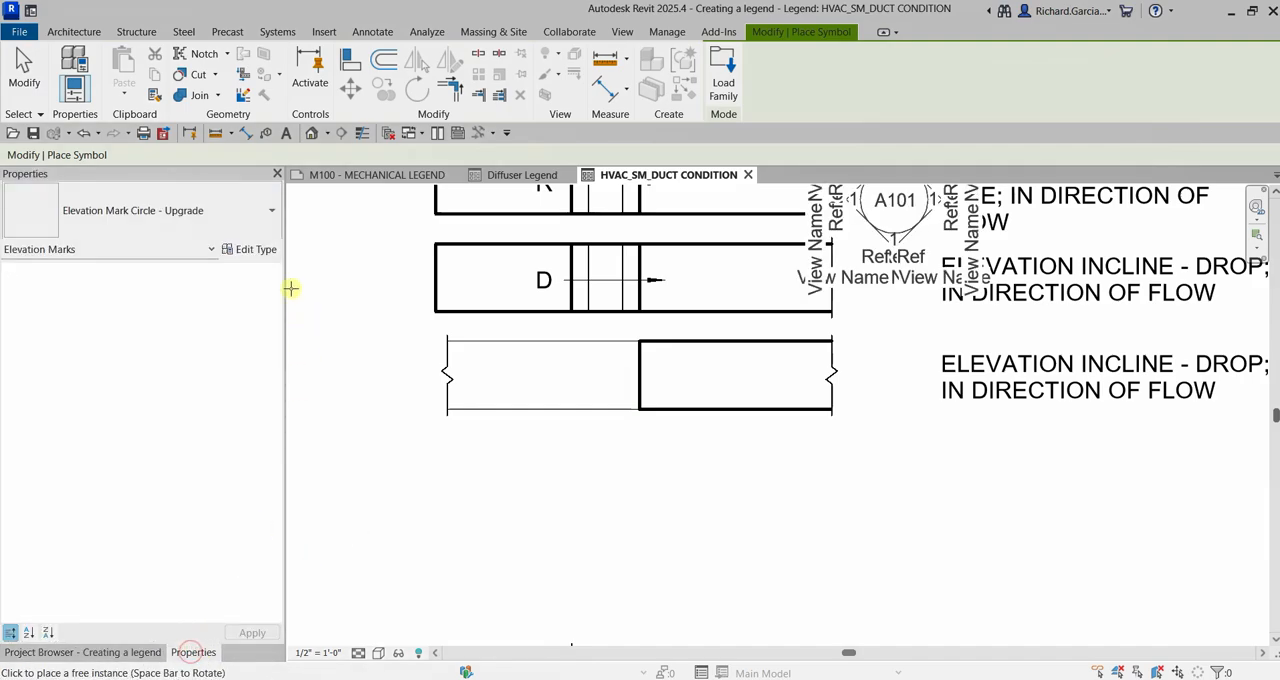
{"action": "left_click", "coordinate": [239, 207]}
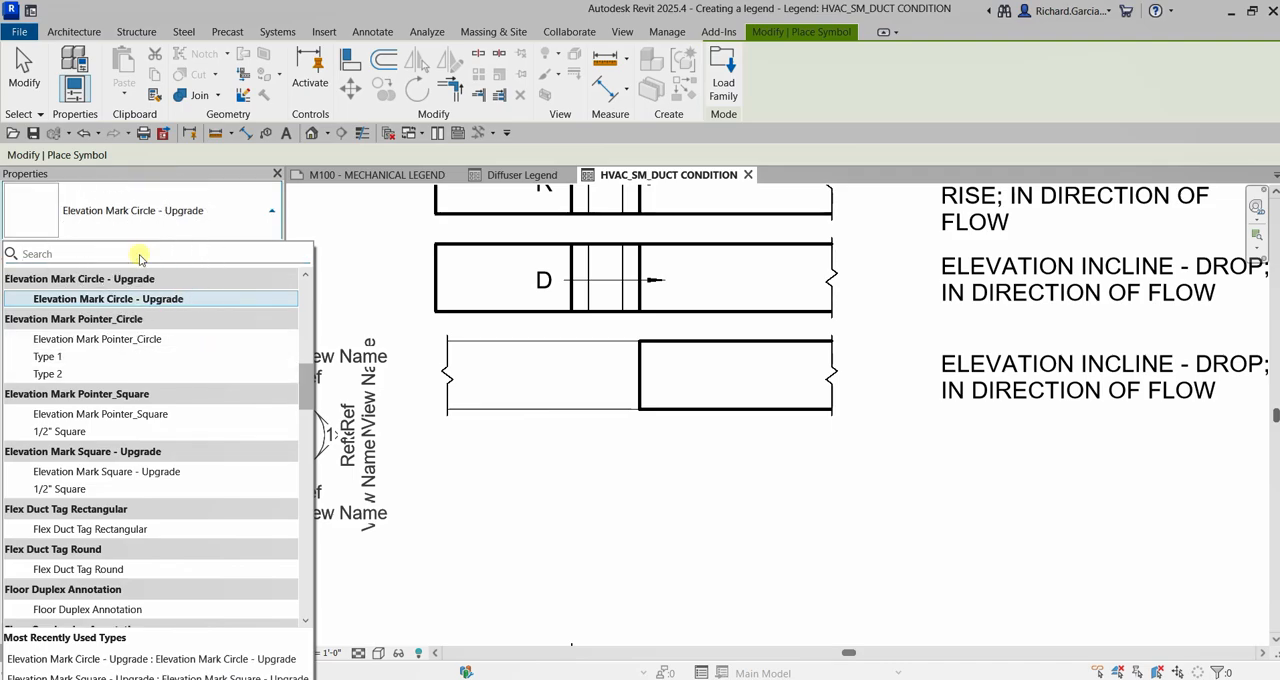
{"action": "type", "text": "SPOT"}
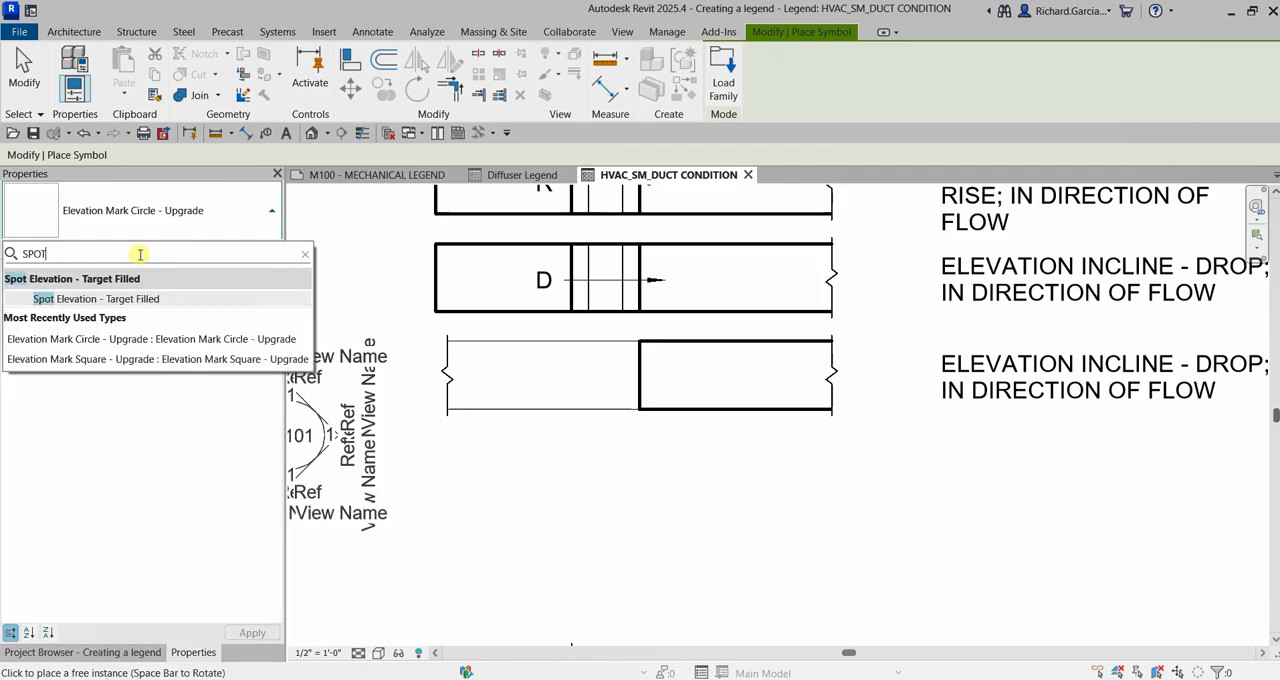
{"action": "left_click", "coordinate": [118, 300]}
{"action": "scroll", "coordinate": [631, 448], "scroll_direction": "up", "scroll_amount": 3}
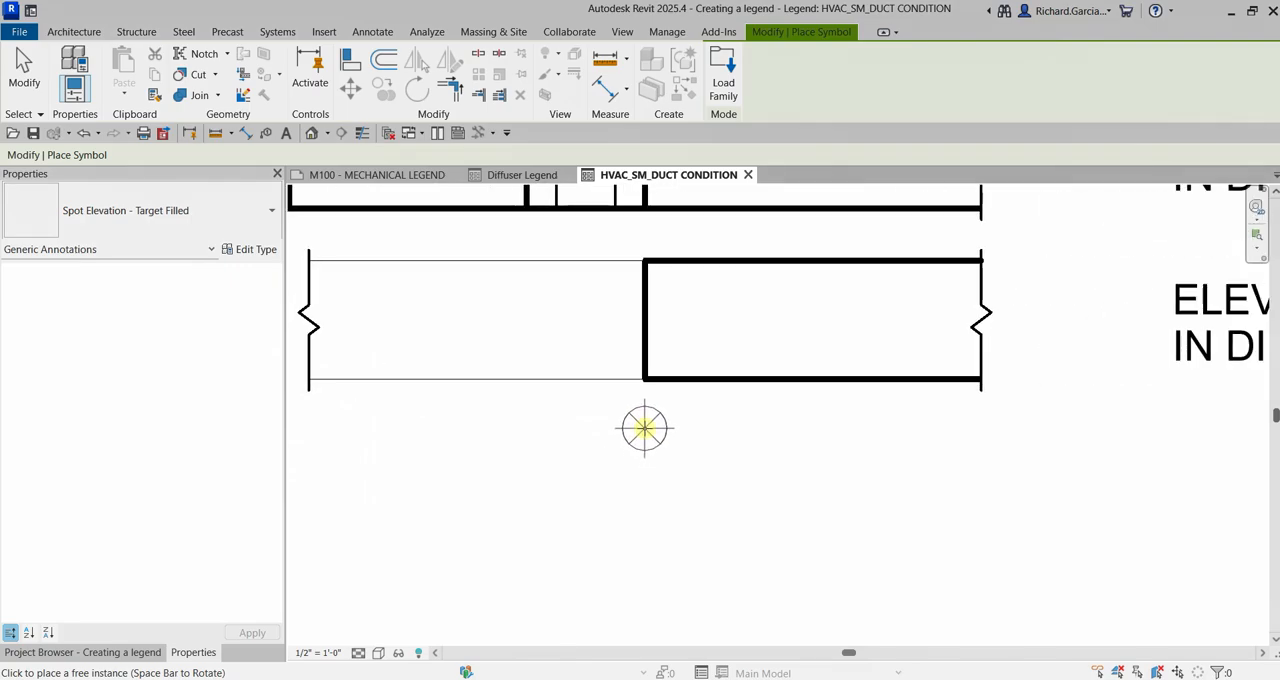
{"action": "left_click", "coordinate": [644, 428]}
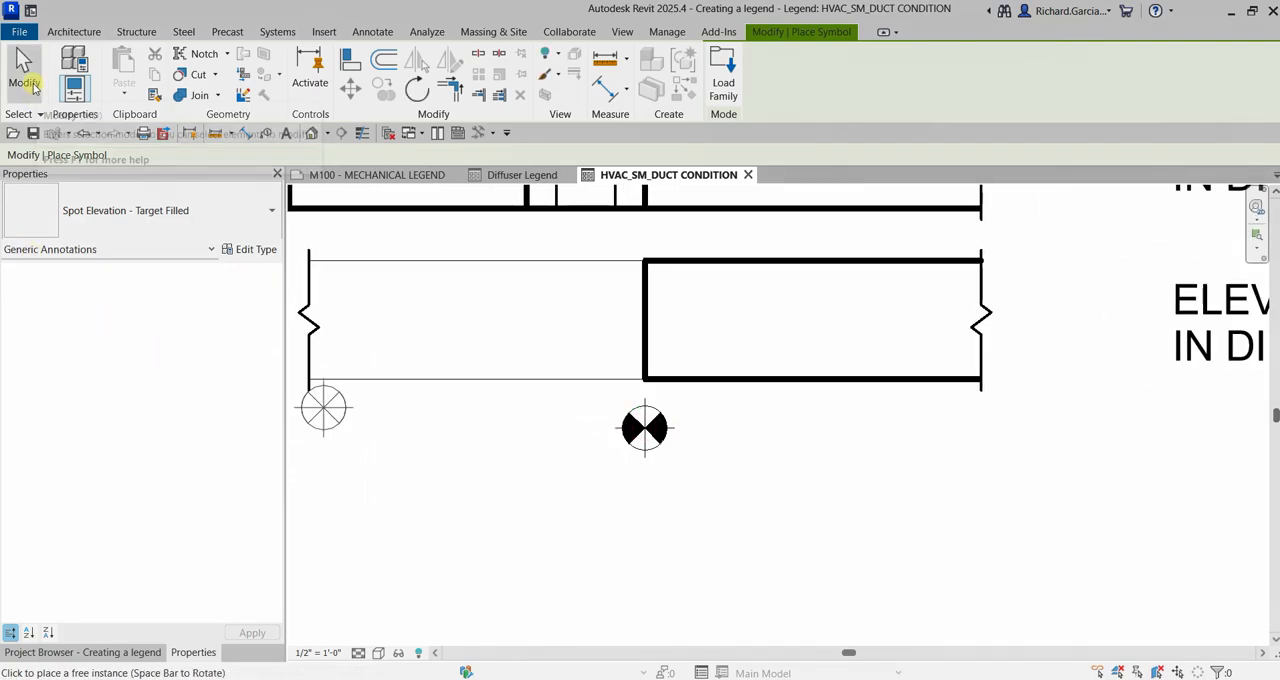
{"action": "left_click", "coordinate": [30, 90]}
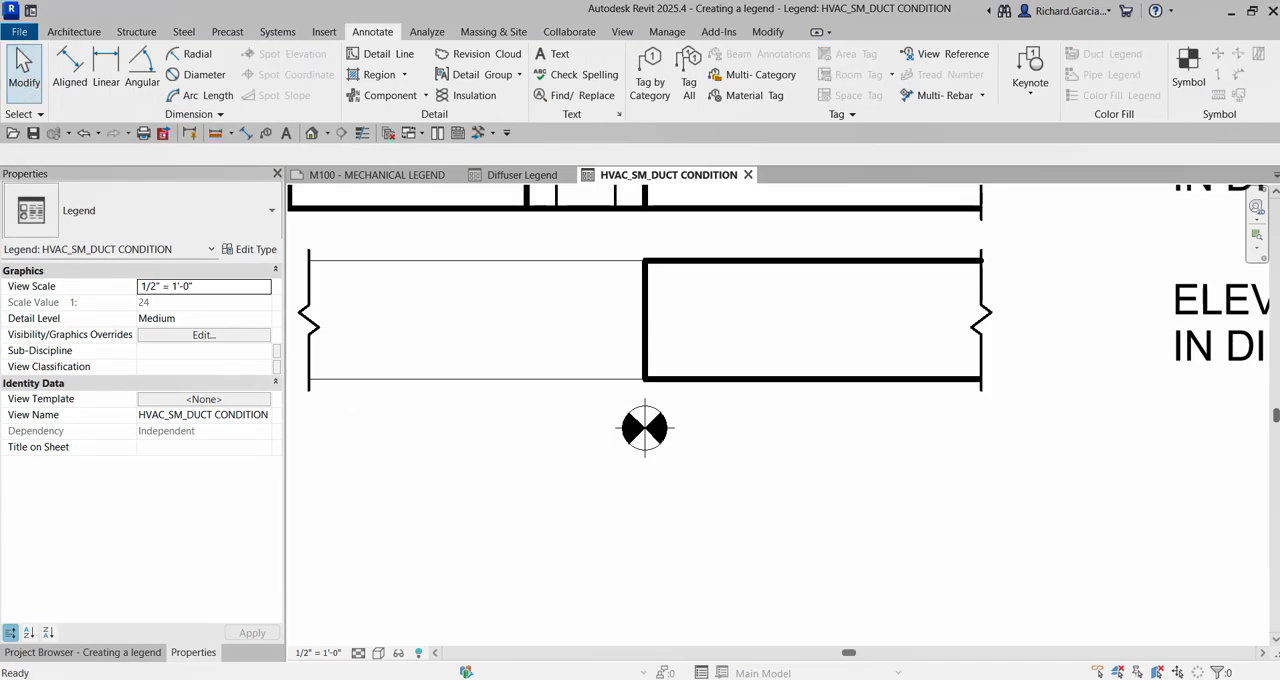
Add a 1/8" Arial text note reading E beside the copied duct's left break line
{"action": "scroll", "coordinate": [857, 349], "scroll_direction": "down", "scroll_amount": 3}
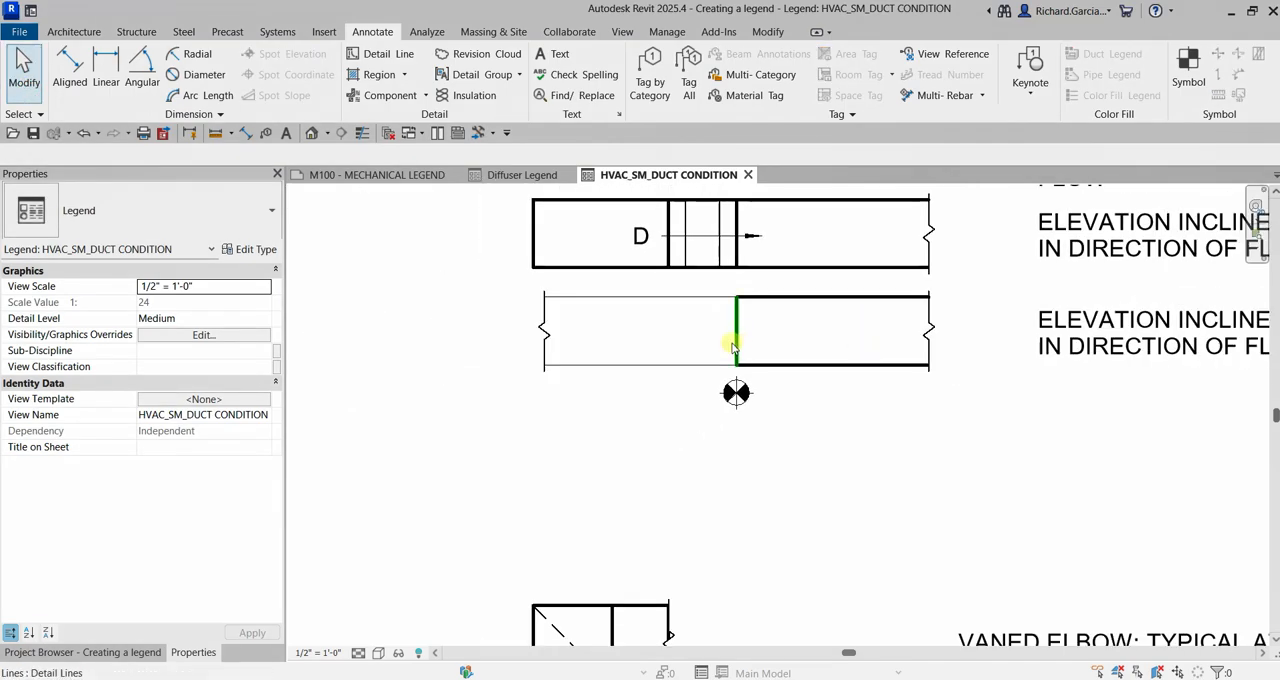
{"action": "scroll", "coordinate": [766, 343], "scroll_direction": "up", "scroll_amount": 1}
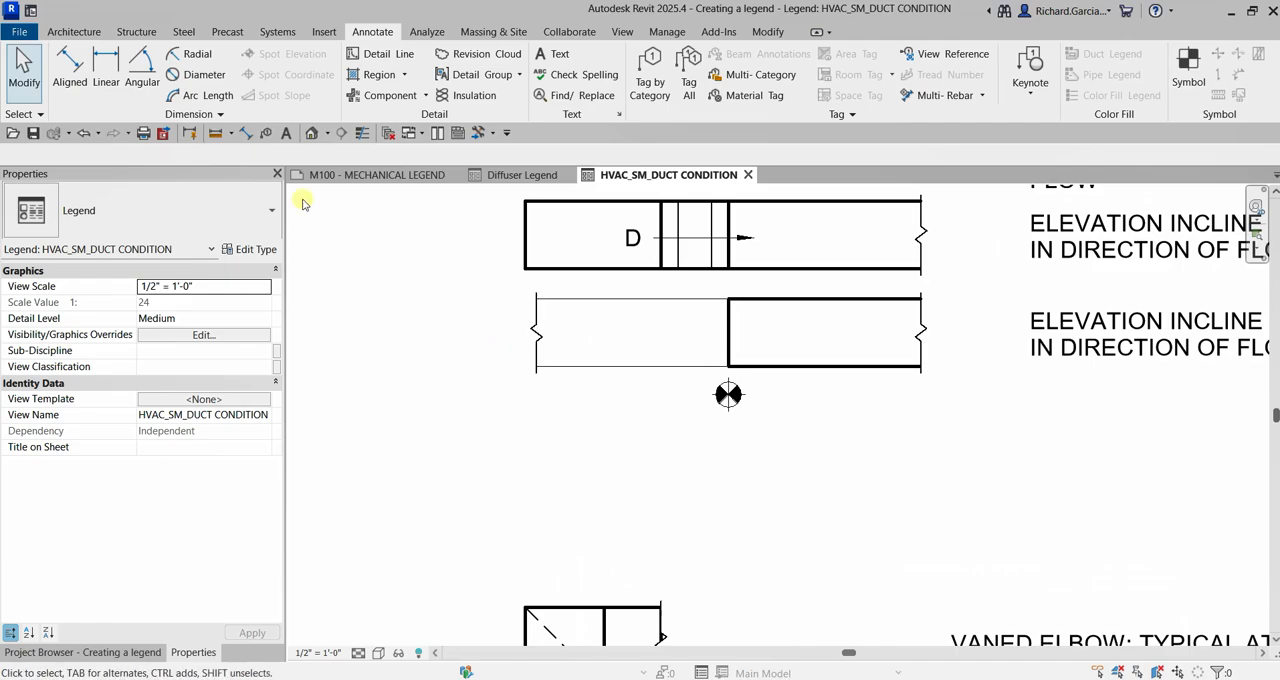
{"action": "left_click", "coordinate": [287, 134]}
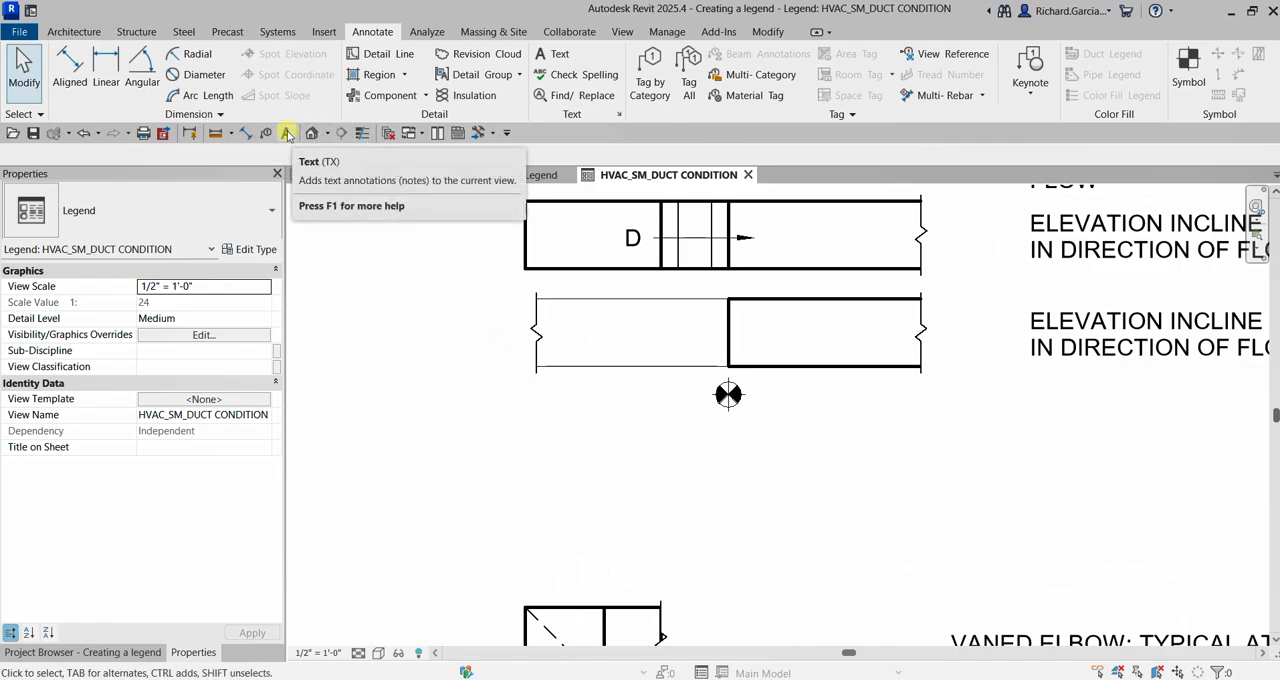
{"action": "scroll", "coordinate": [485, 332], "scroll_direction": "up", "scroll_amount": 1}
{"action": "left_click", "coordinate": [480, 332]}
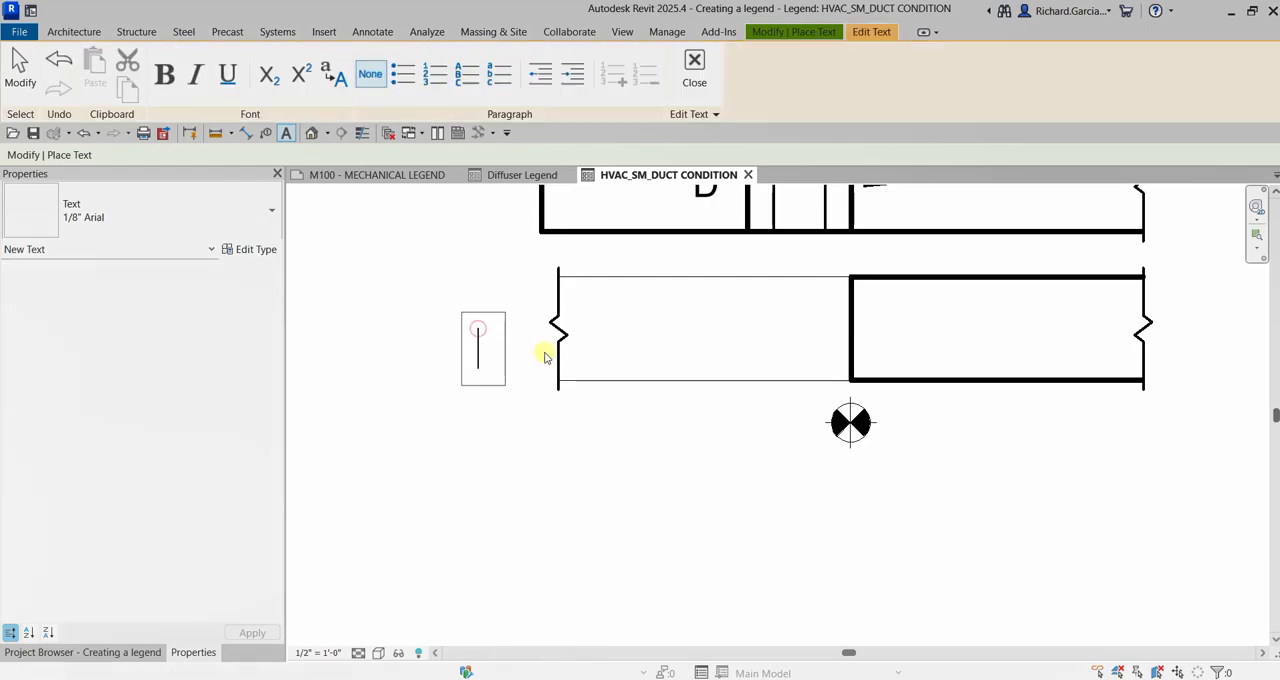
{"action": "type", "text": "E"}
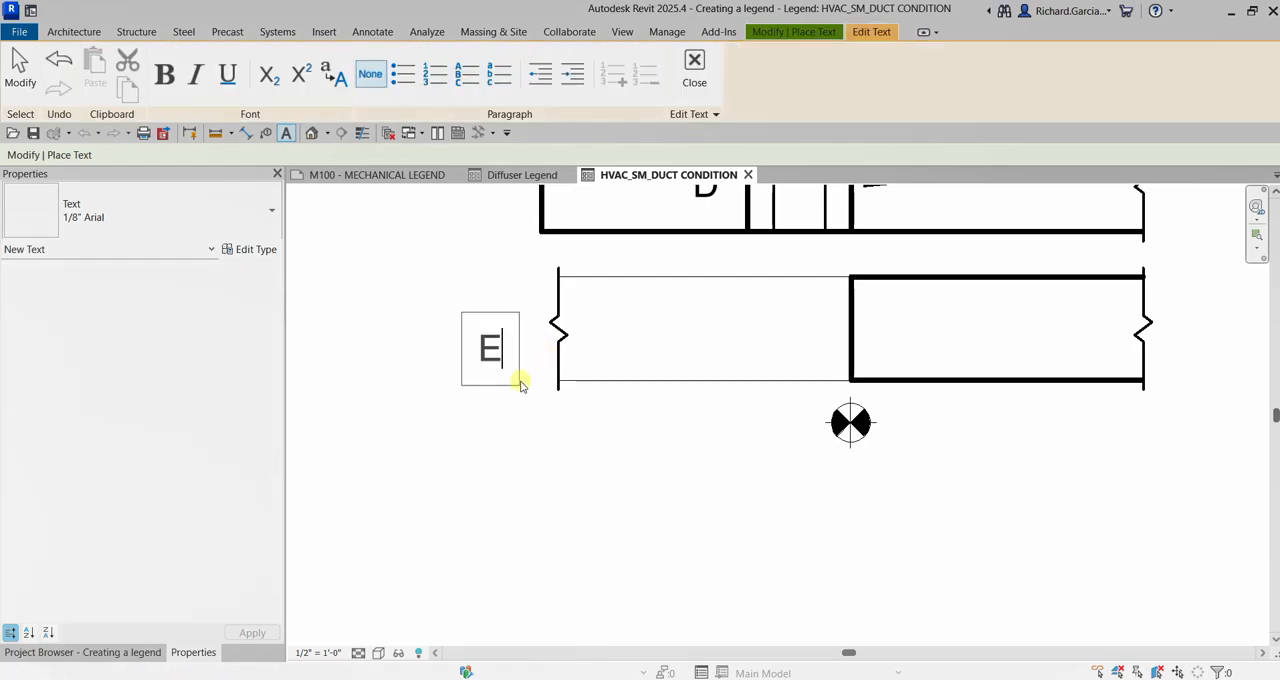
{"action": "left_click", "coordinate": [669, 472]}
{"action": "key", "text": "Escape"}
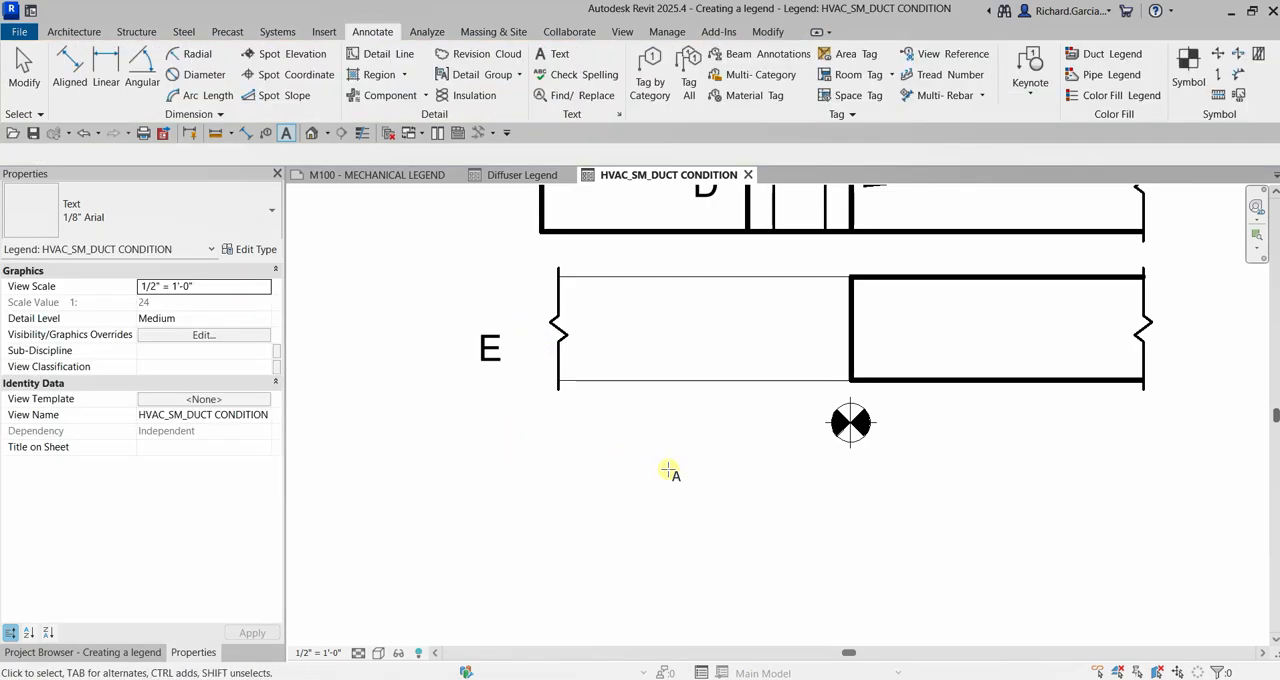
Nudge the E note up and right until it sits close to the left break line at the duct's mid-height
{"action": "left_click", "coordinate": [492, 322]}
{"action": "scroll", "coordinate": [486, 357], "scroll_direction": "up", "scroll_amount": 2}
{"action": "left_click", "coordinate": [488, 374]}
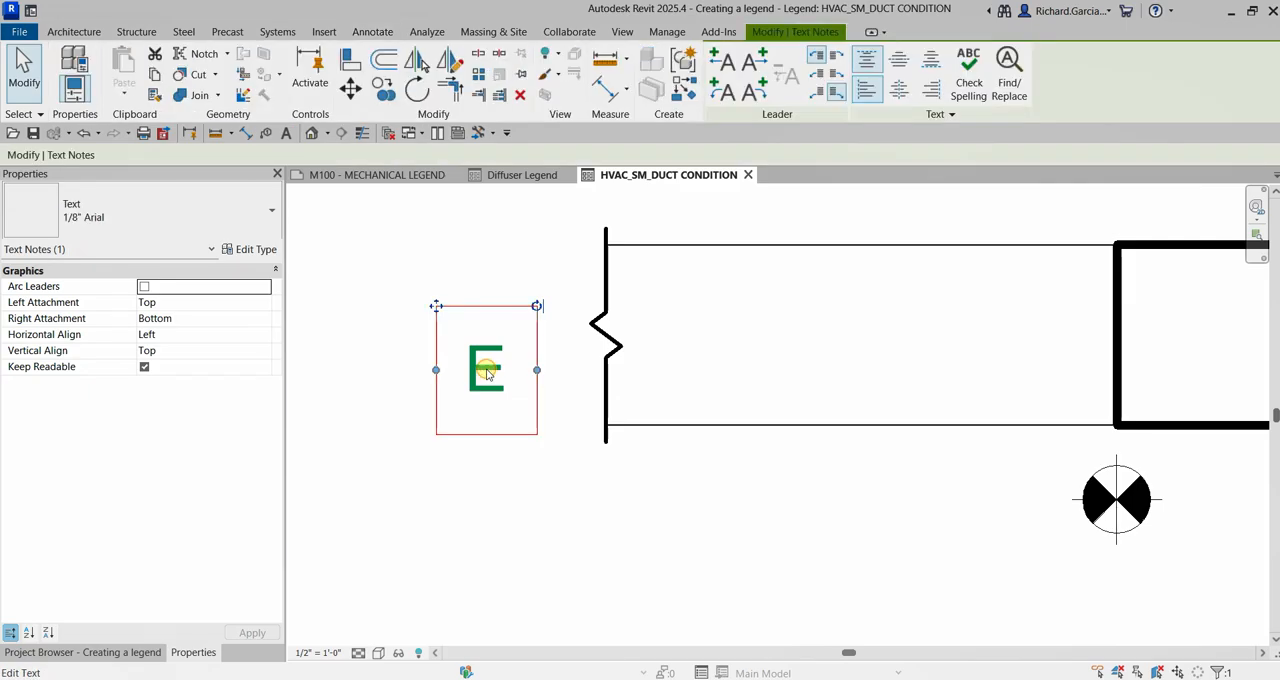
{"action": "key", "text": "Up"}
{"action": "key", "text": "Up"}
{"action": "key", "text": "Up"}
{"action": "key", "text": "Up"}
{"action": "key", "text": "Up"}
{"action": "key", "text": "Up"}
{"action": "key", "text": "Right"}
{"action": "key", "text": "Right"}
{"action": "key", "text": "Right"}
{"action": "key", "text": "Right"}
{"action": "key", "text": "Right"}
{"action": "key", "text": "Right"}
{"action": "key", "text": "Right"}
{"action": "key", "text": "Right"}
{"action": "key", "text": "Right"}
{"action": "key", "text": "Right"}
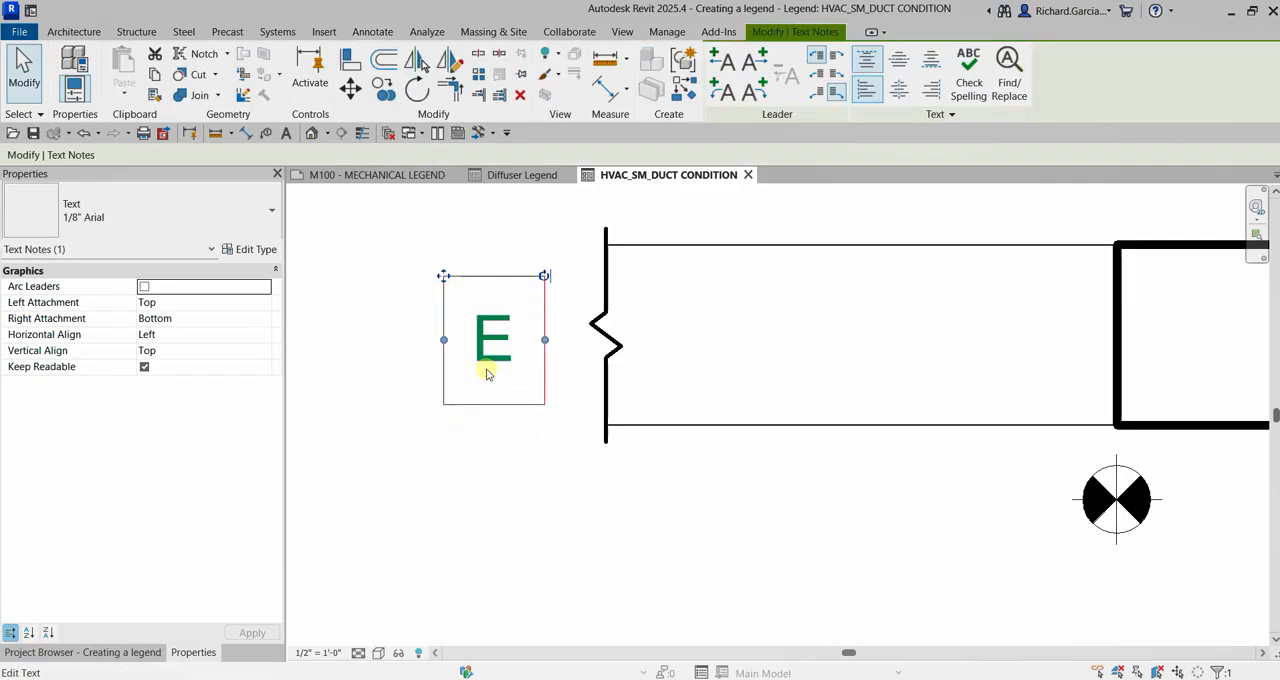
{"action": "key", "text": "Right"}
{"action": "key", "text": "Right"}
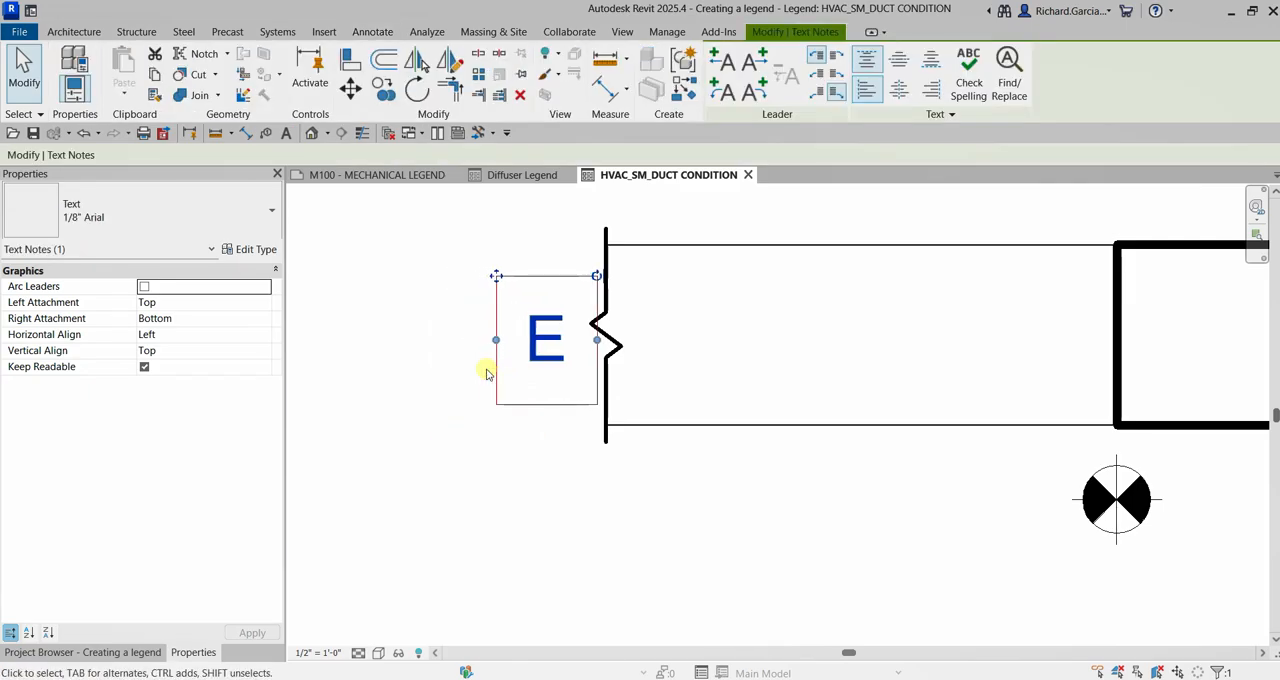
{"action": "key", "text": "Up"}
{"action": "key", "text": "Up"}
{"action": "left_click", "coordinate": [487, 372]}
Copy the E note horizontally to just outside the duct's right break line
{"action": "scroll", "coordinate": [569, 403], "scroll_direction": "down", "scroll_amount": 3}
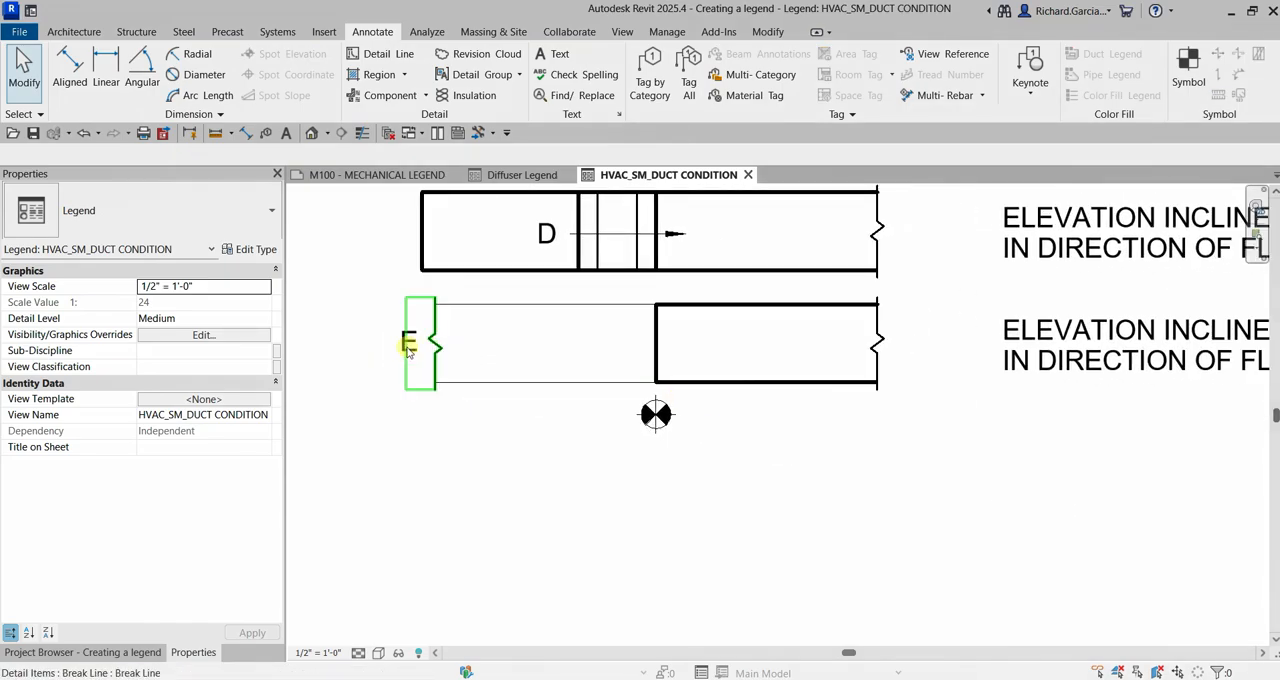
{"action": "left_click", "coordinate": [397, 346]}
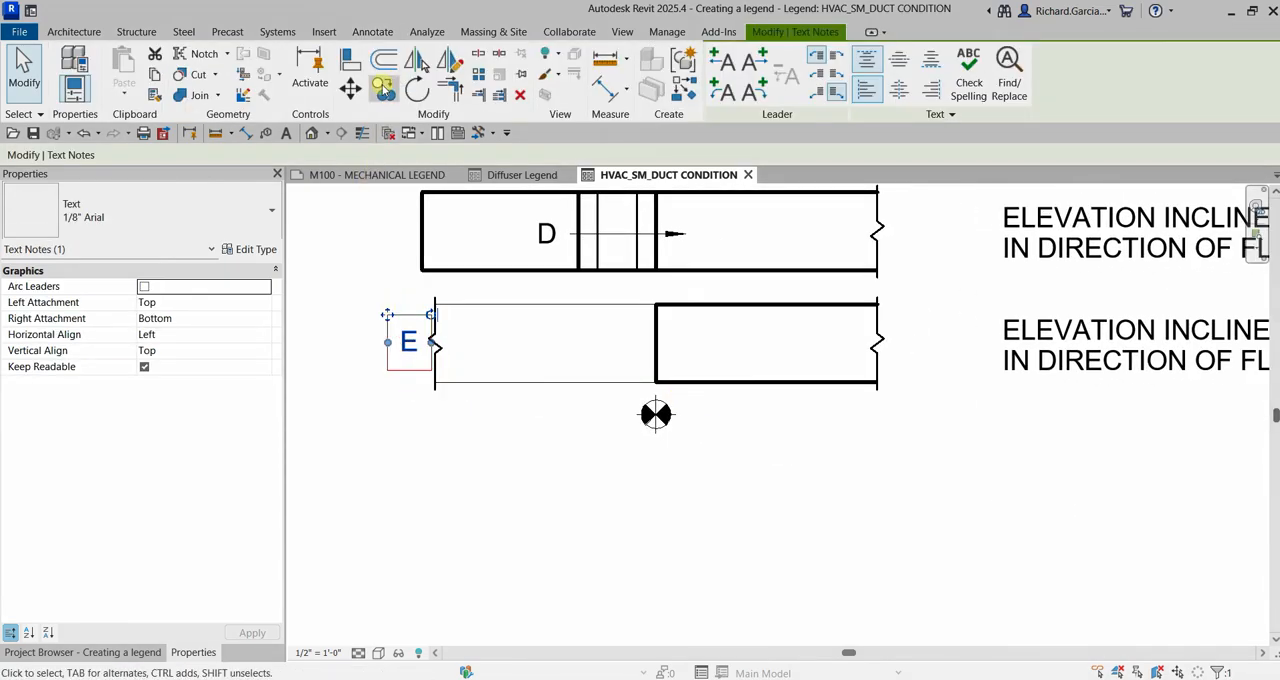
{"action": "left_click", "coordinate": [383, 88]}
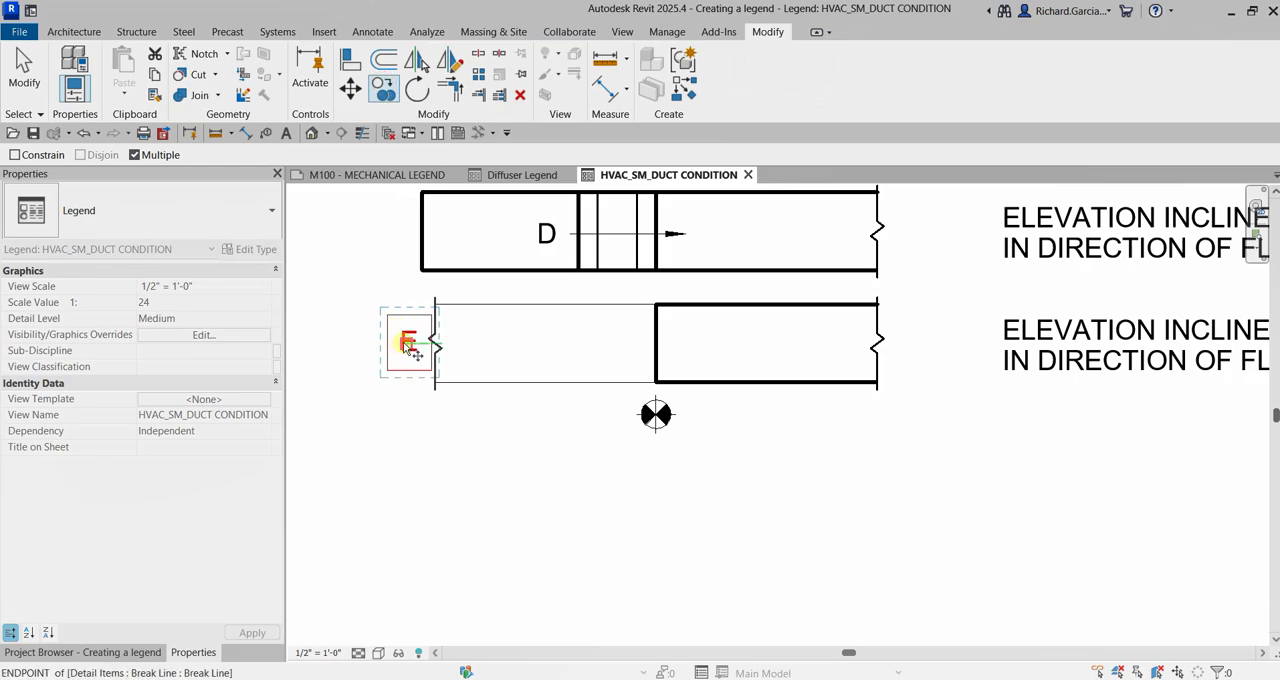
{"action": "left_click", "coordinate": [411, 346]}
{"action": "left_click", "coordinate": [910, 343]}
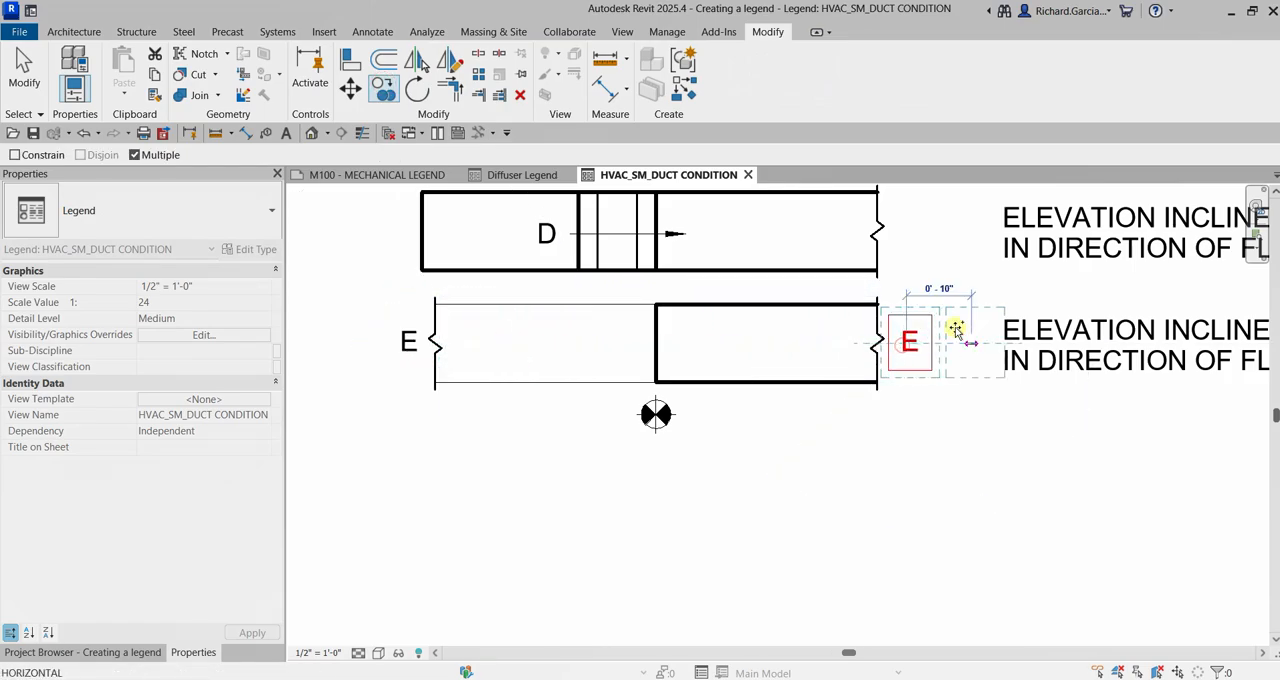
{"action": "left_click", "coordinate": [24, 70]}
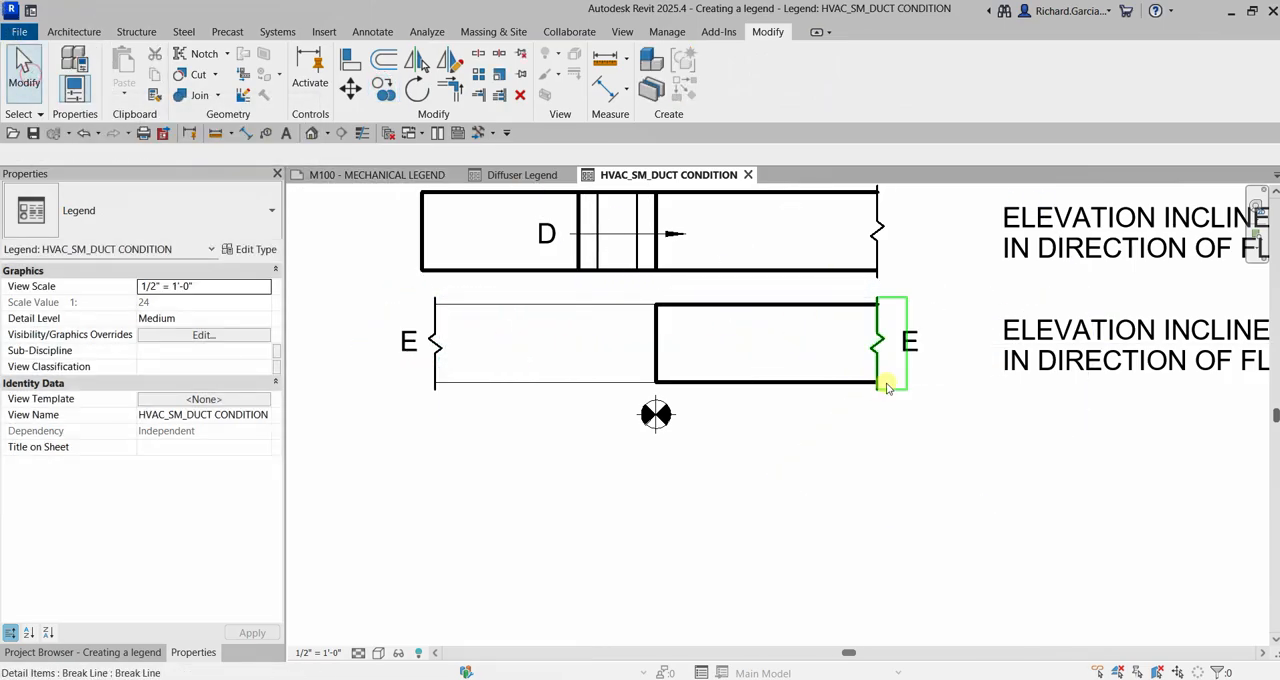
Shift the copied E note slightly left, closer to the right break line
{"action": "scroll", "coordinate": [886, 388], "scroll_direction": "up", "scroll_amount": 2}
{"action": "left_click", "coordinate": [933, 335]}
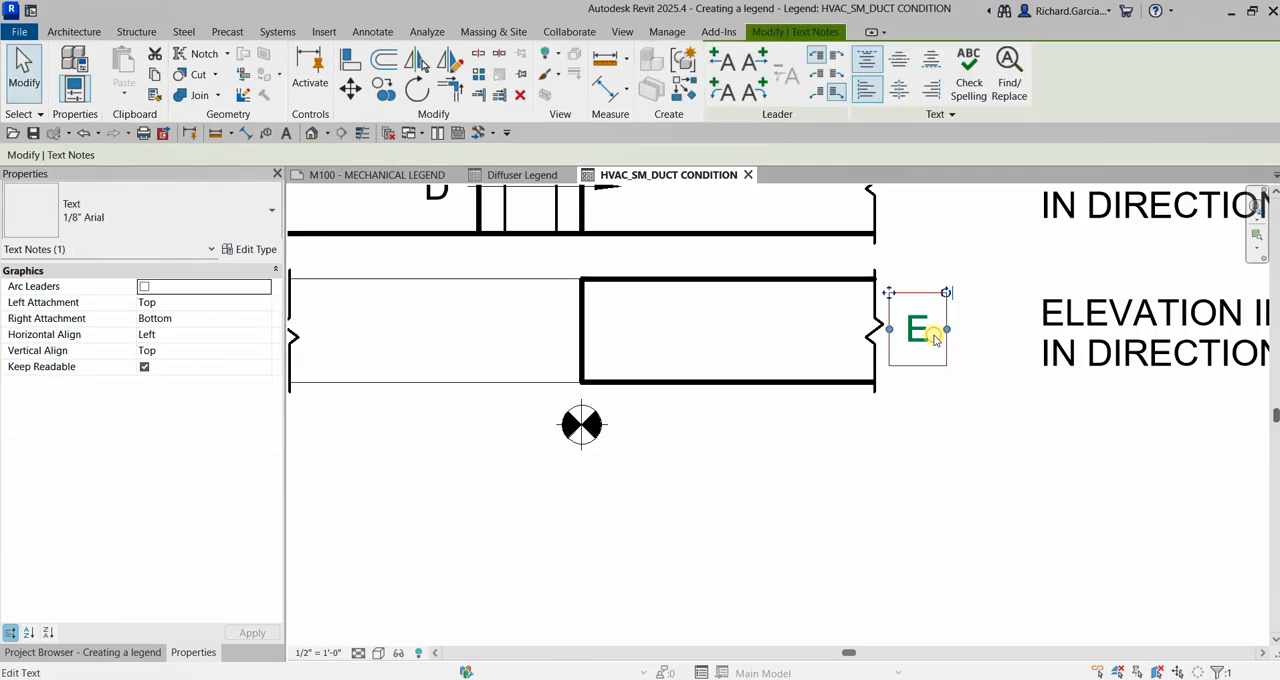
{"action": "left_click_drag", "start_coordinate": [941, 334], "coordinate": [934, 337]}
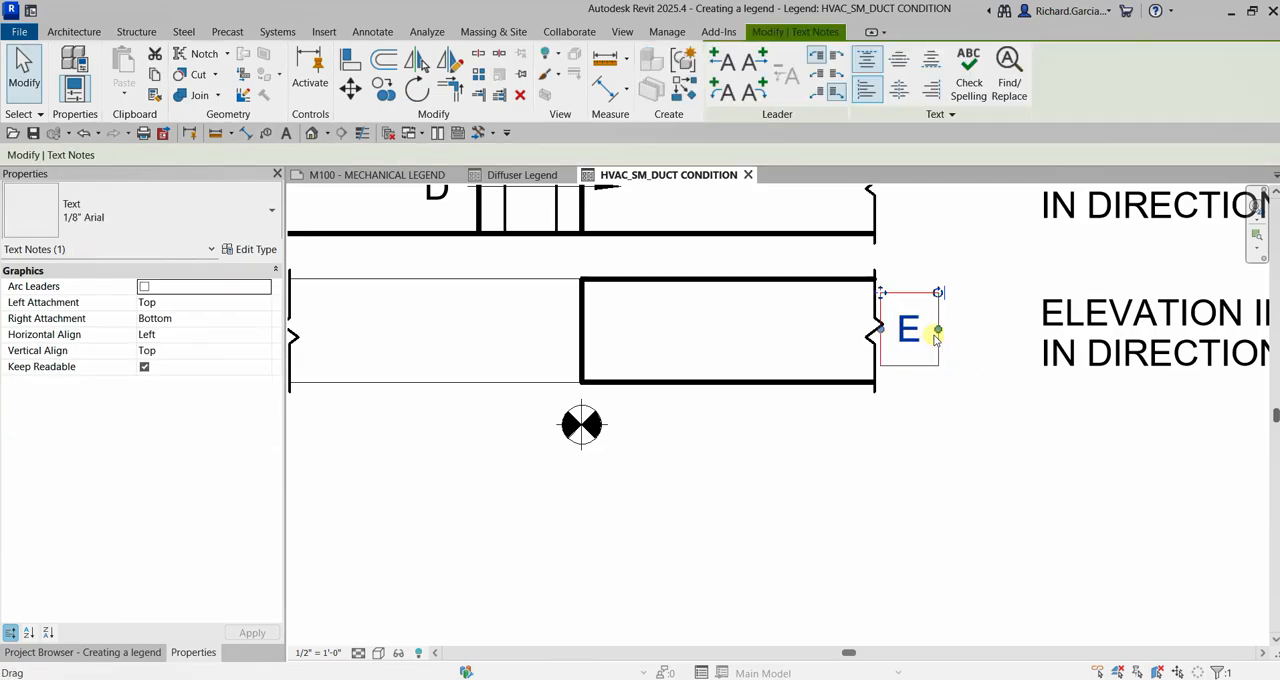
{"action": "key", "text": "Escape"}
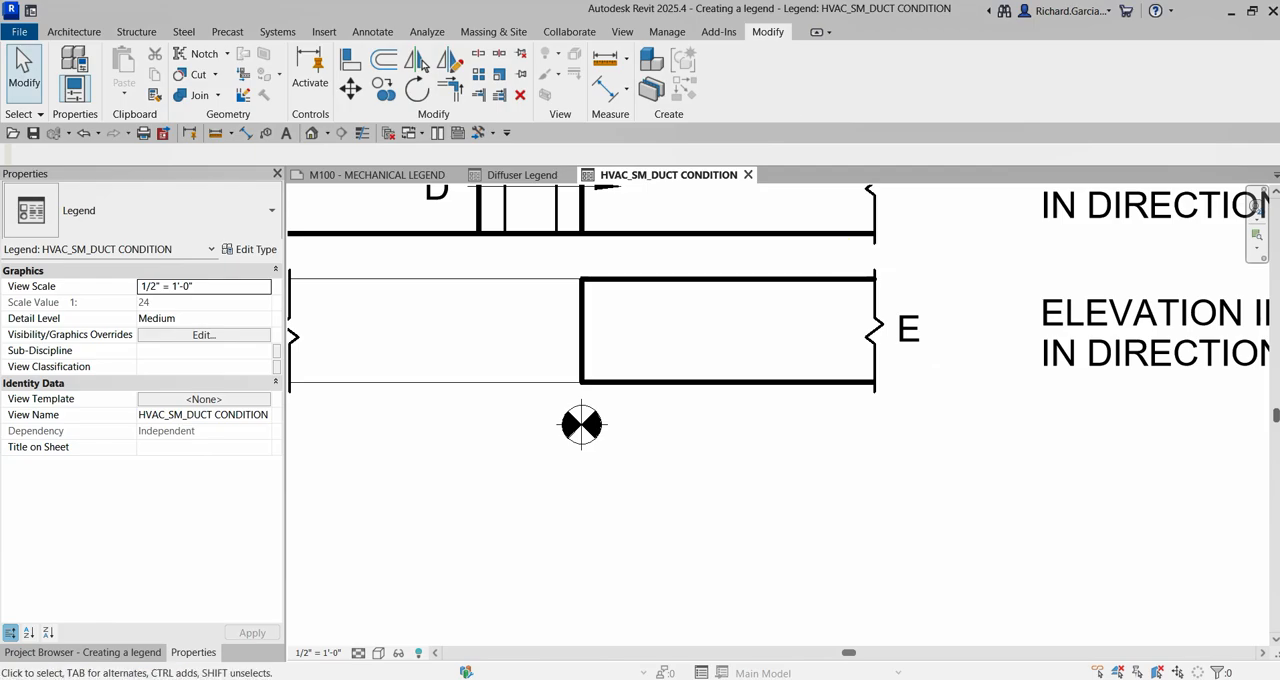
{"action": "scroll", "coordinate": [915, 315], "scroll_direction": "down", "scroll_amount": 3}
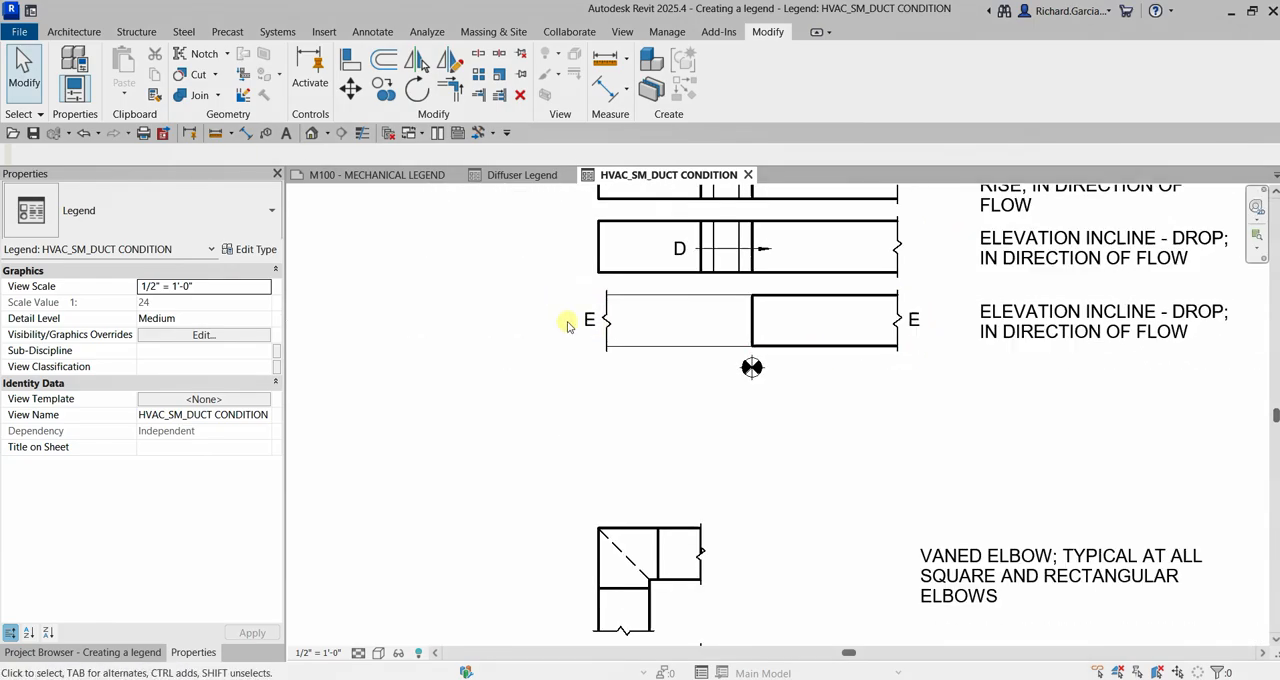
{"action": "scroll", "coordinate": [905, 320], "scroll_direction": "up", "scroll_amount": 3}
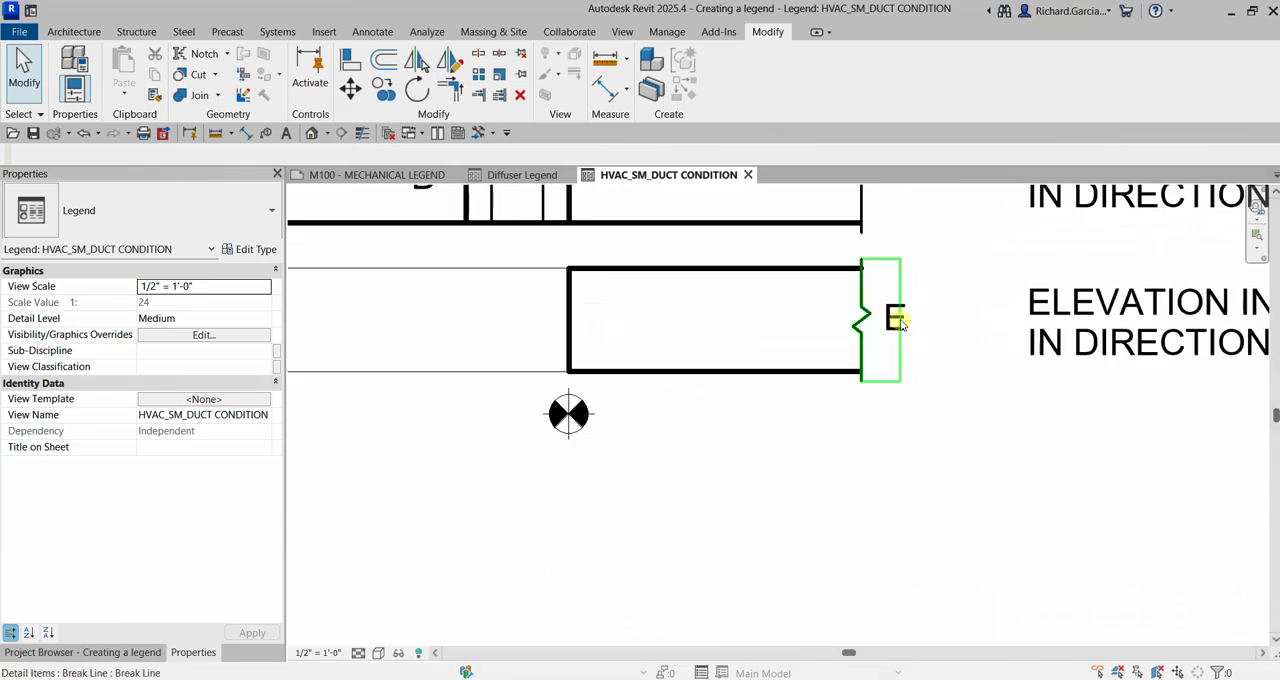
Change the copied E note beside the duct's right break line to read N
{"action": "left_click", "coordinate": [908, 320]}
{"action": "double_click", "coordinate": [908, 320]}
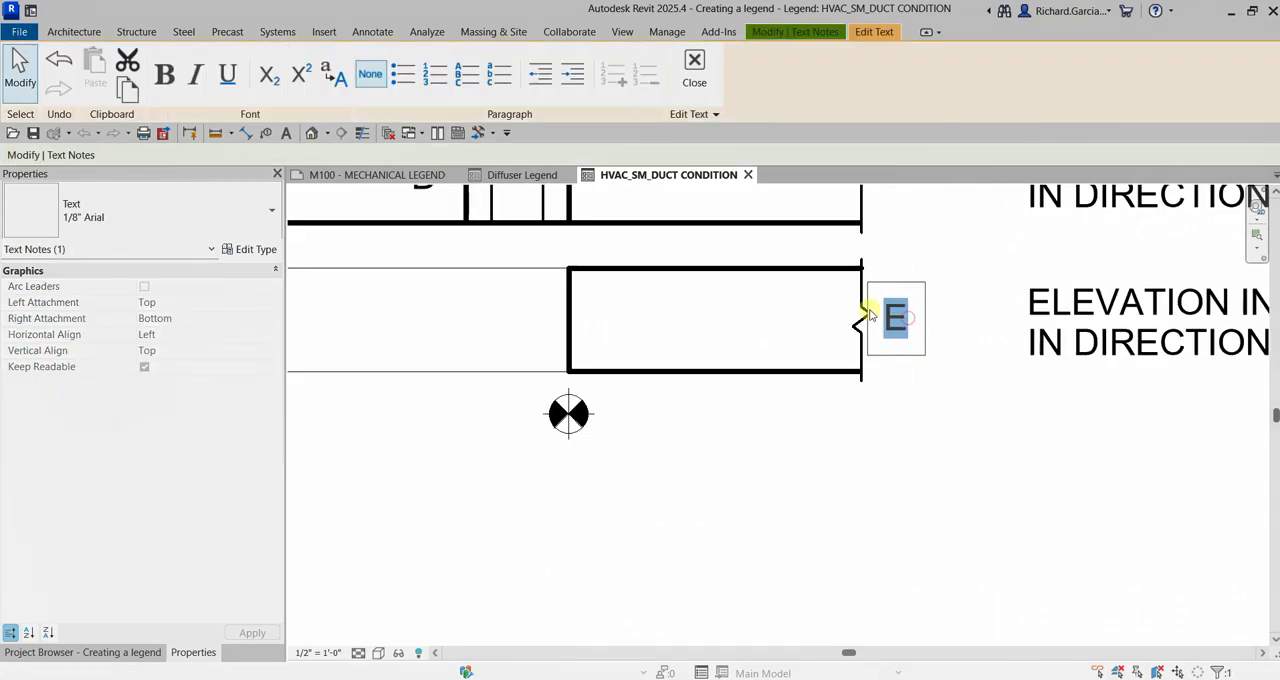
{"action": "type", "text": "N"}
{"action": "left_click", "coordinate": [972, 486]}
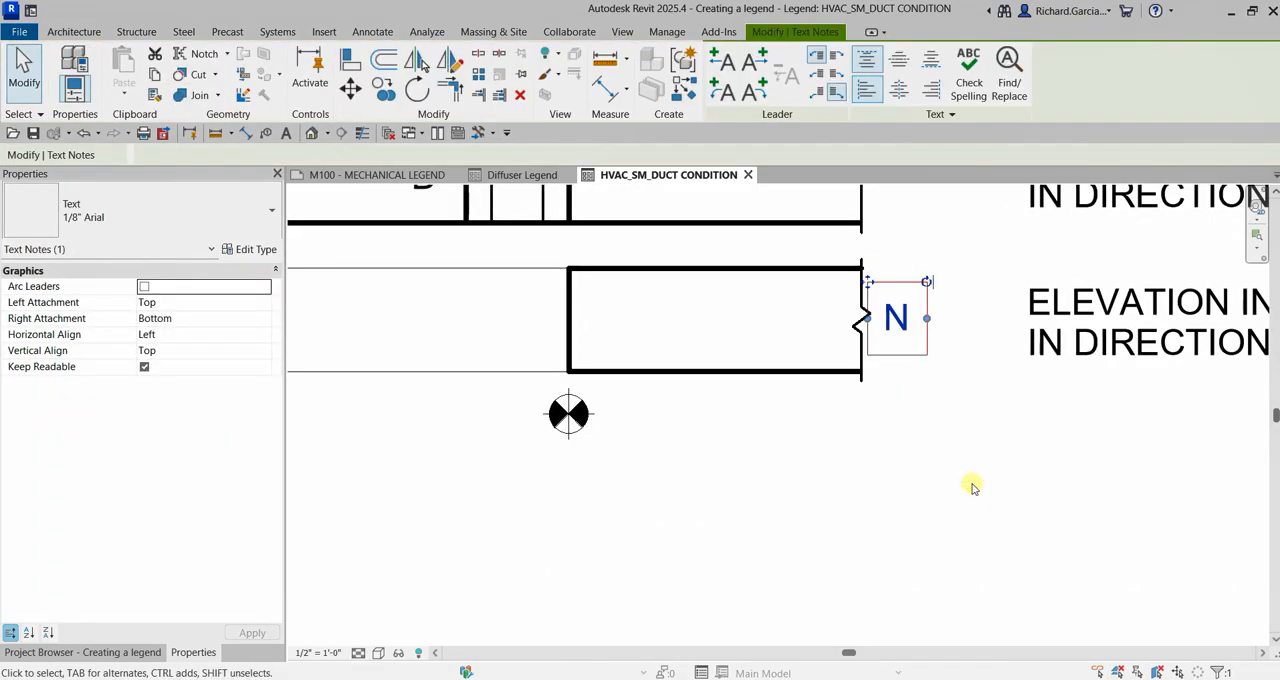
{"action": "left_click", "coordinate": [1089, 522]}
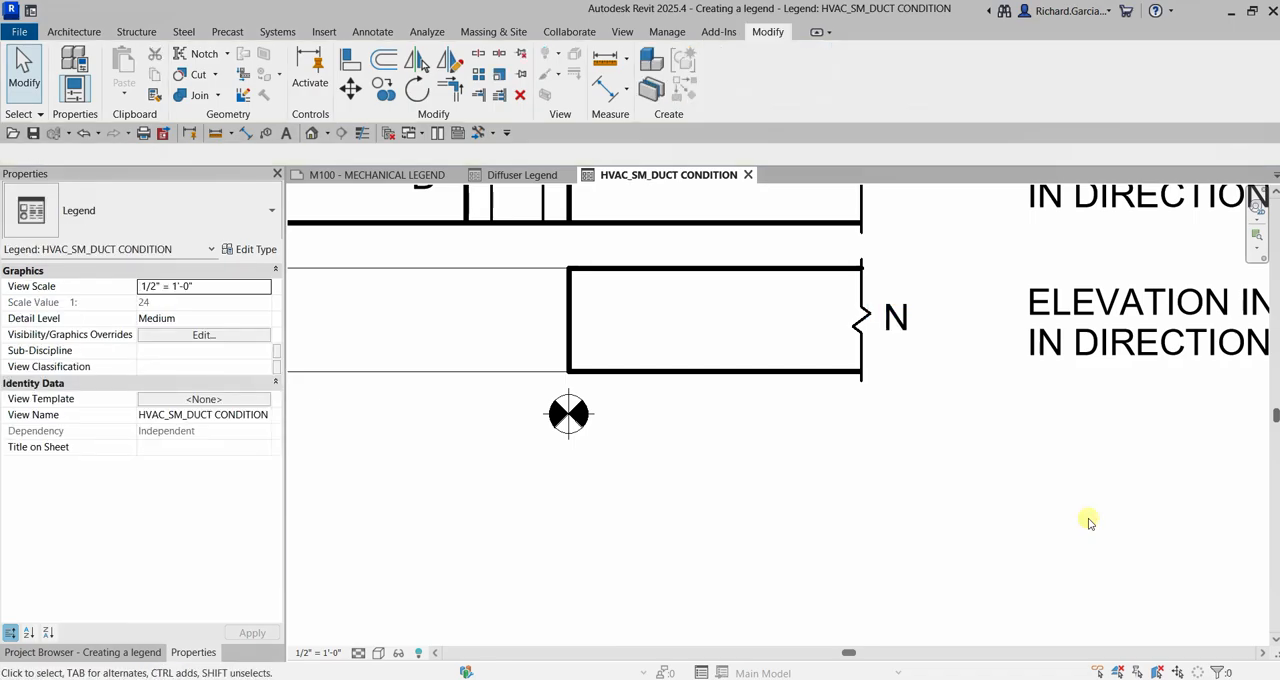
Replace the copied elevation incline description beside the new duct row with CONNECT NEW DUCT TO EXISTING DUCT
{"action": "scroll", "coordinate": [1034, 503], "scroll_direction": "down", "scroll_amount": 2}
{"action": "middle_click_drag", "start_coordinate": [923, 514], "coordinate": [974, 500]}
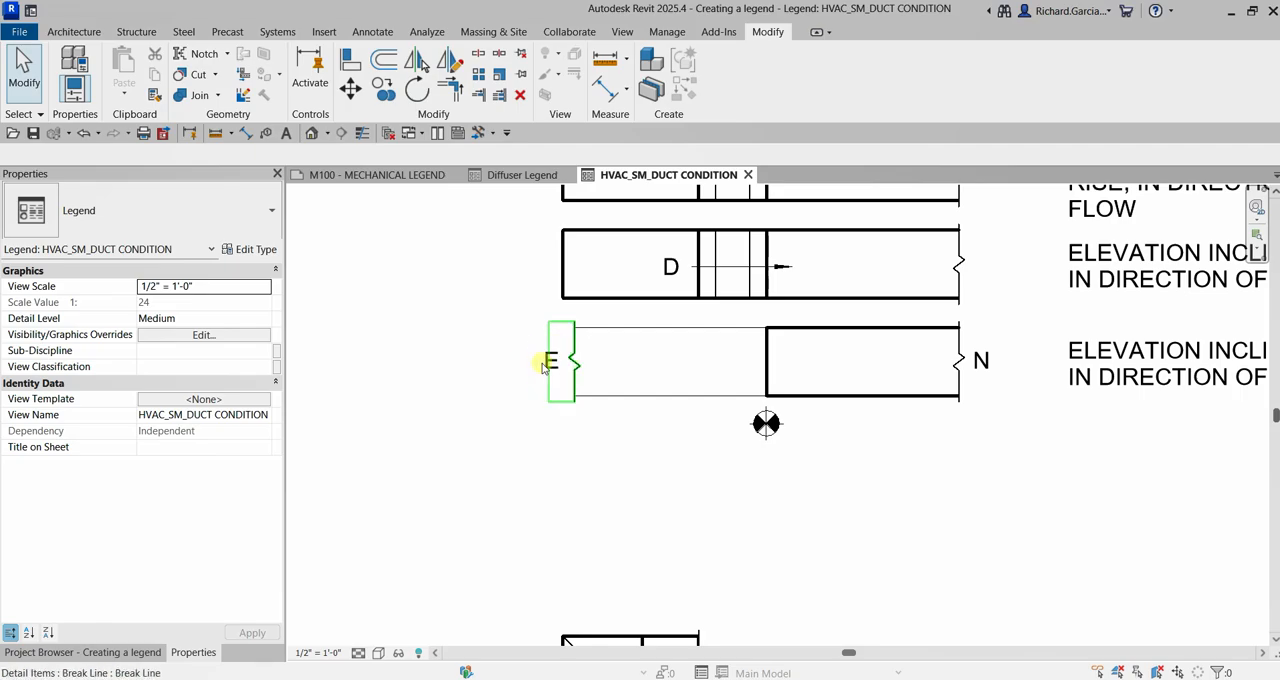
{"action": "key", "text": "ctrl"}
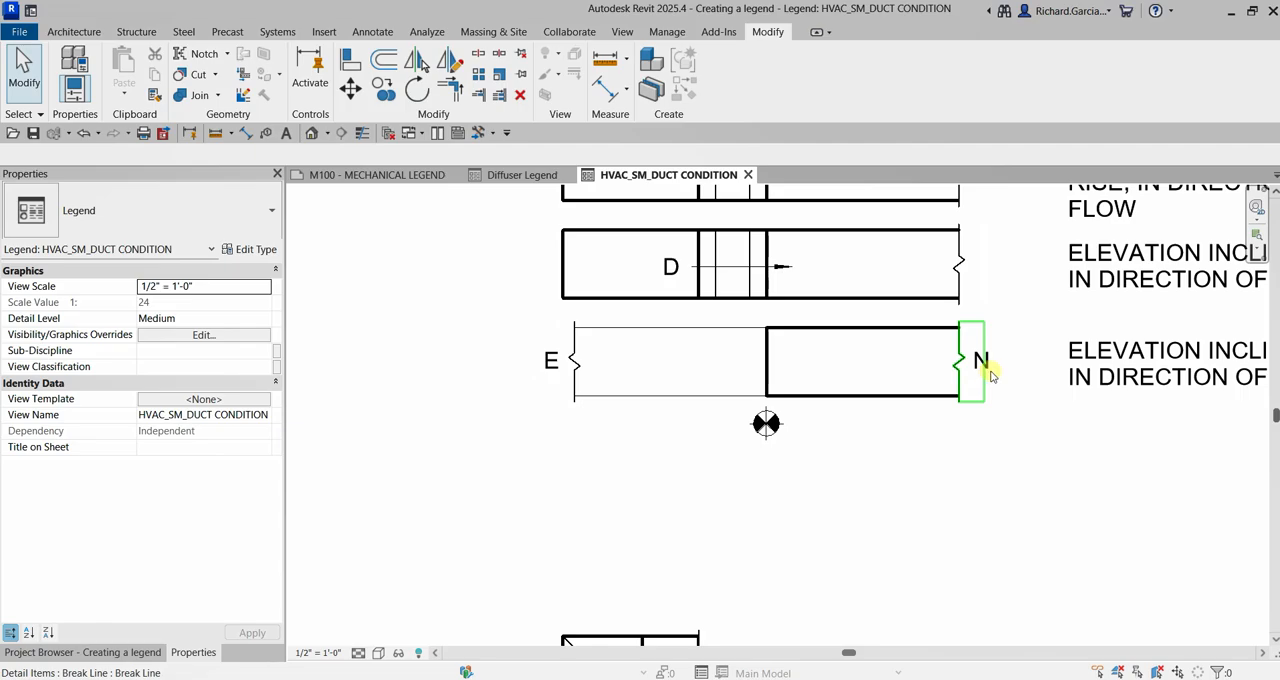
{"action": "middle_click_drag", "start_coordinate": [1106, 454], "coordinate": [763, 429]}
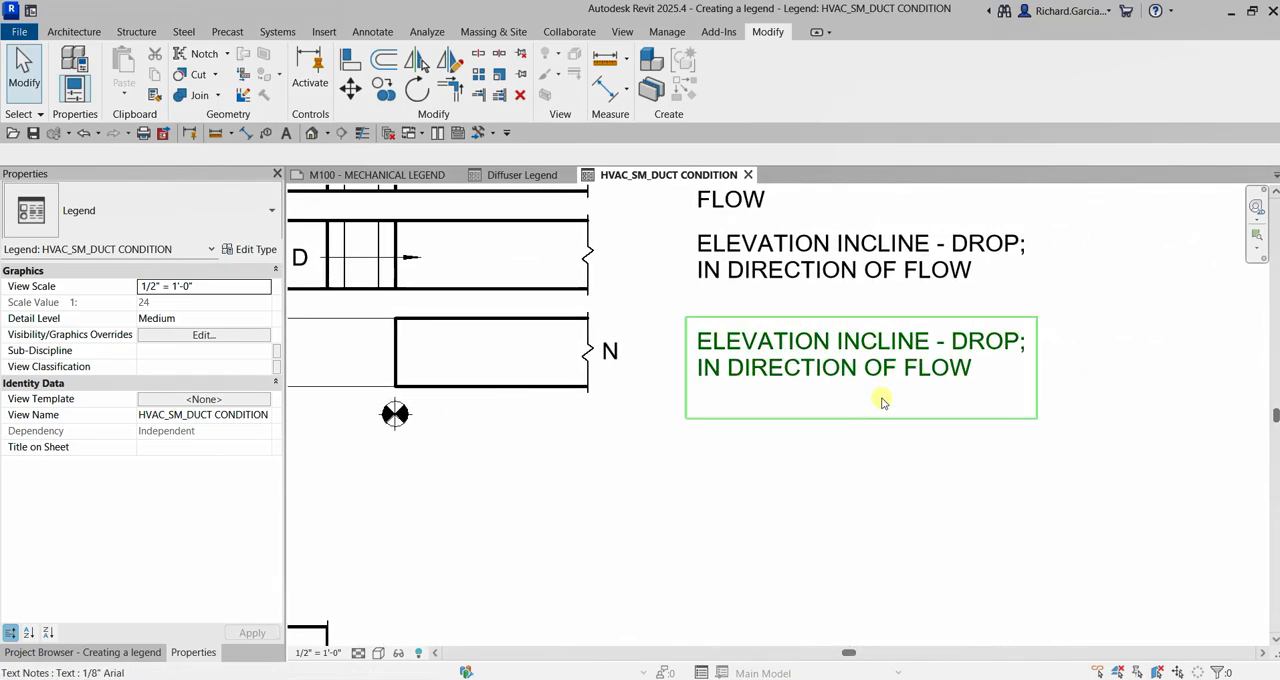
{"action": "left_click", "coordinate": [800, 366]}
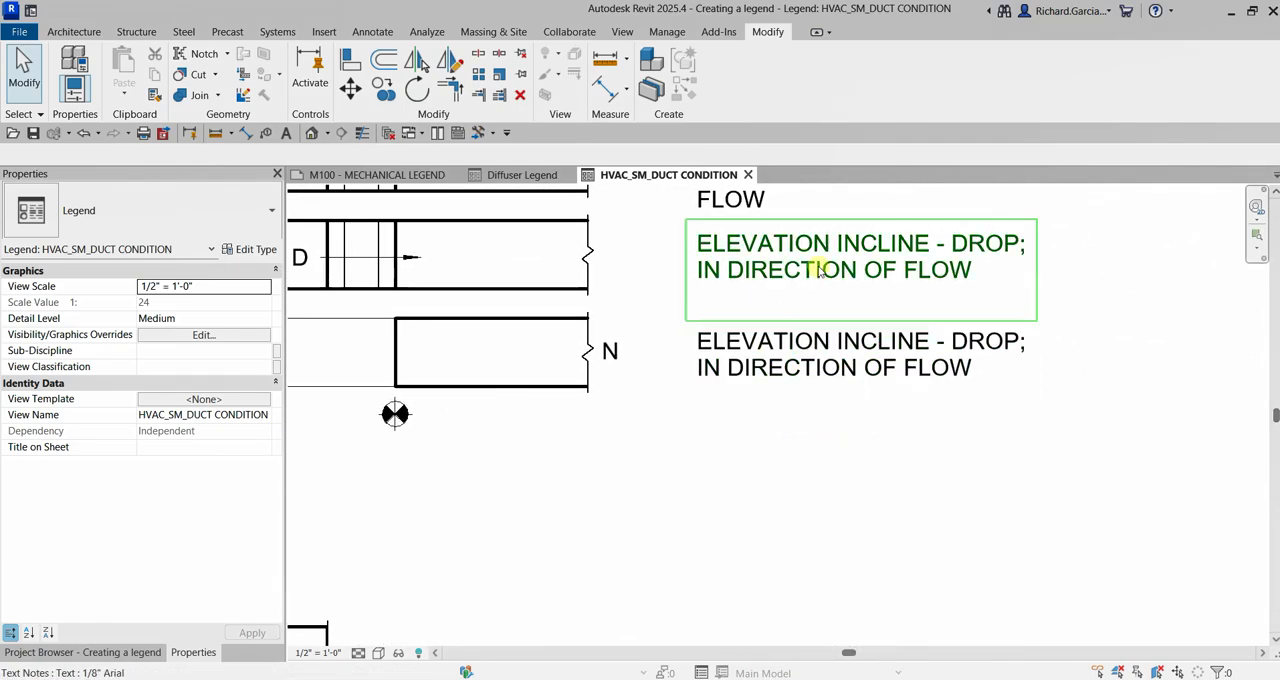
{"action": "left_click", "coordinate": [818, 270]}
{"action": "double_click", "coordinate": [808, 378]}
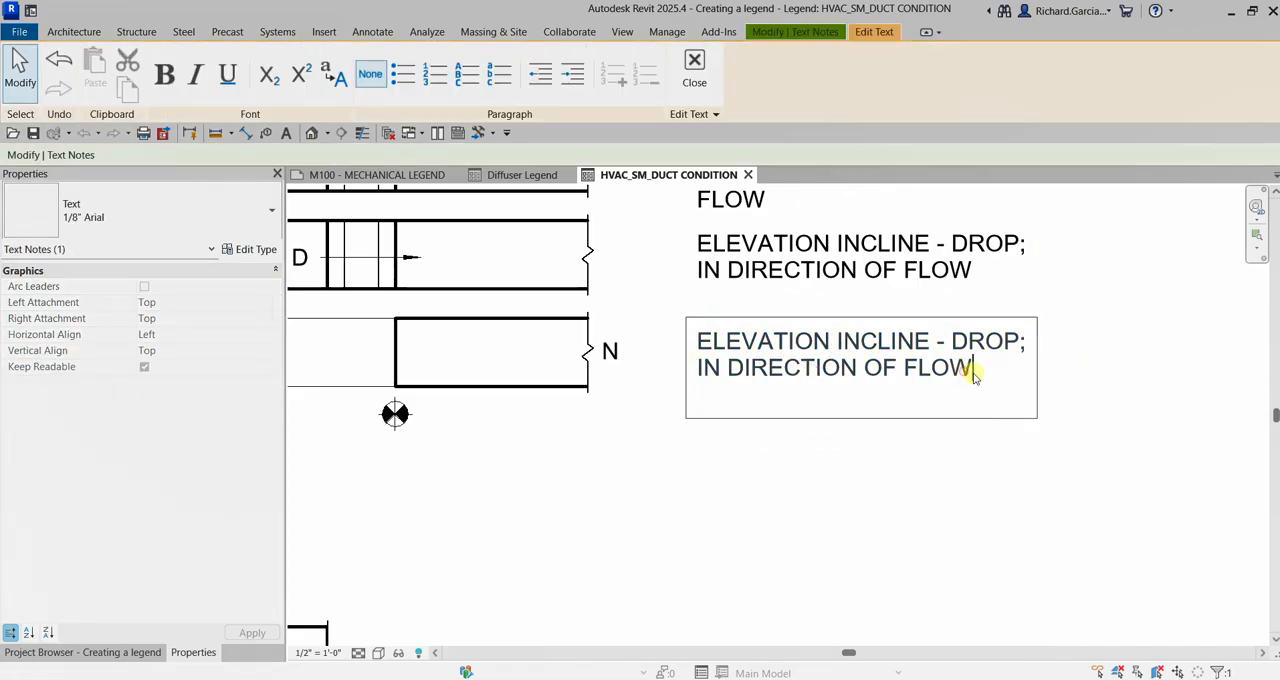
{"action": "left_click_drag", "start_coordinate": [970, 370], "coordinate": [674, 334]}
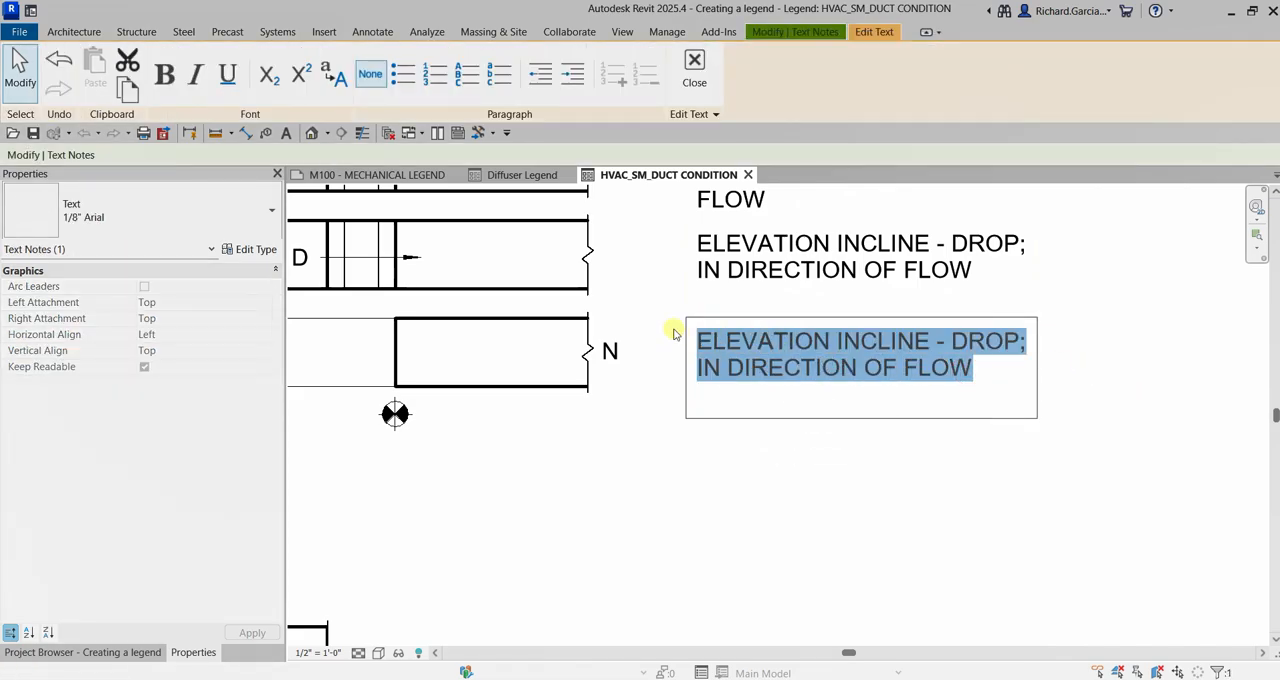
{"action": "type", "text": "CONNECT"}
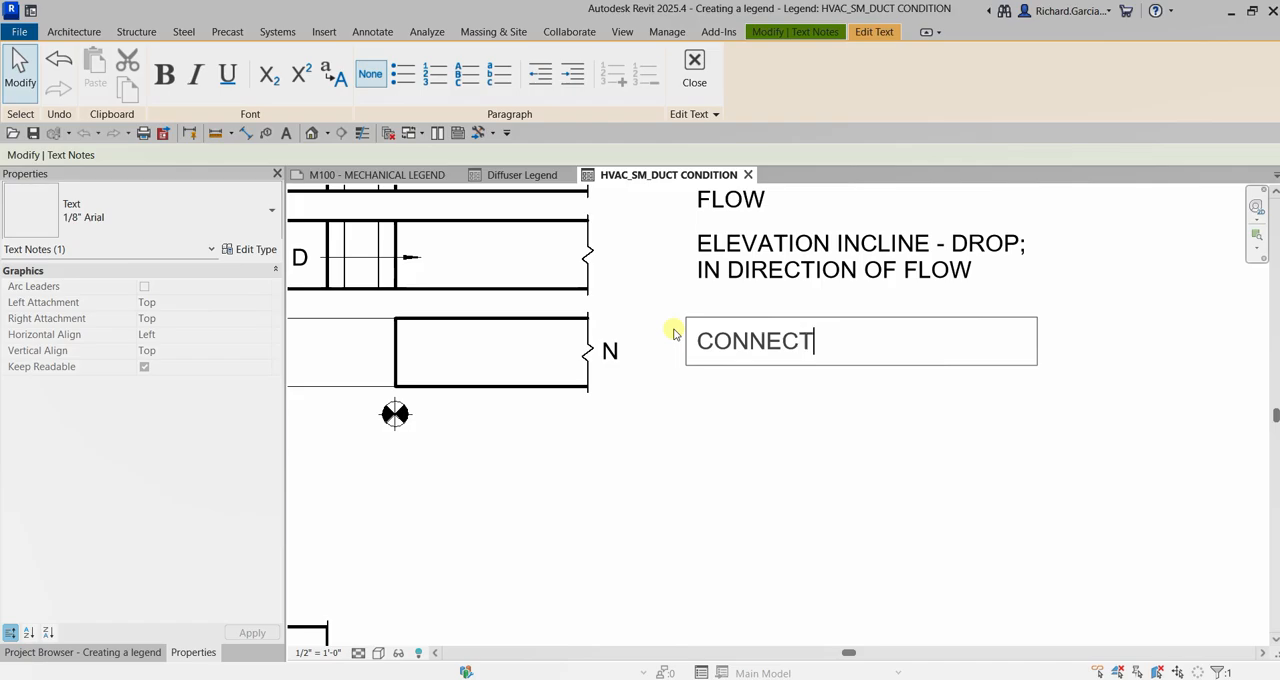
{"action": "type", "text": " NEW DU"}
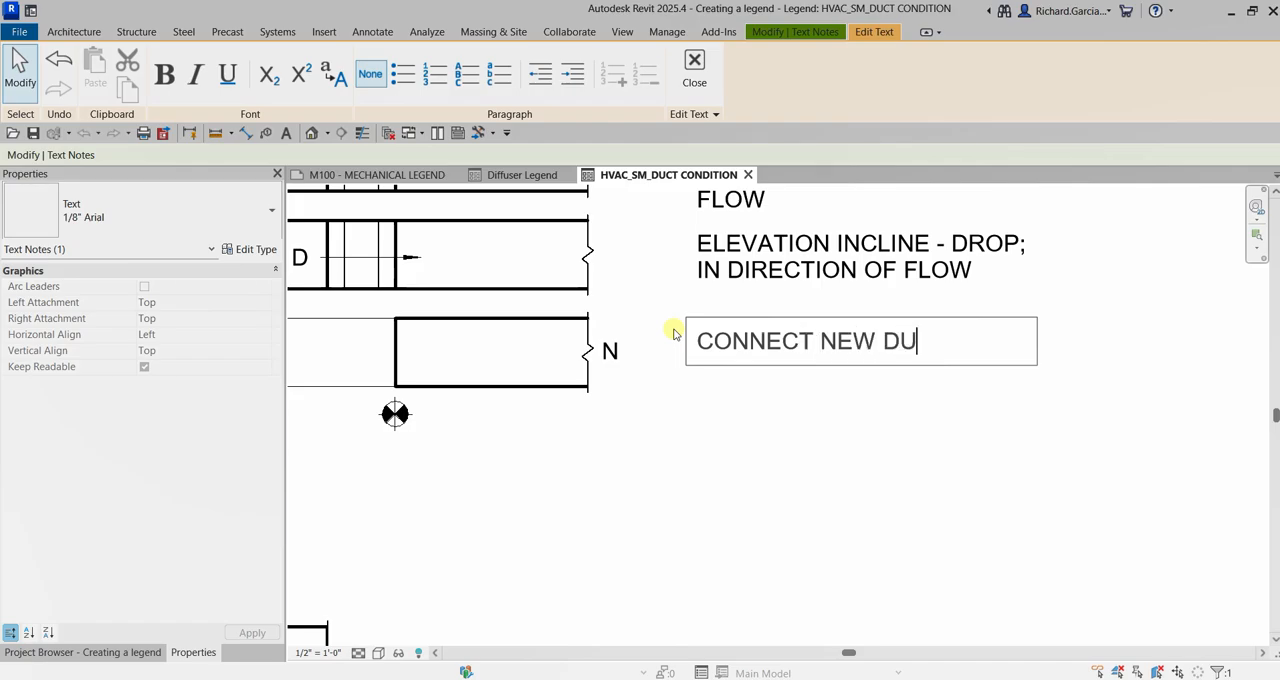
{"action": "type", "text": "CT TO EXISTING "}
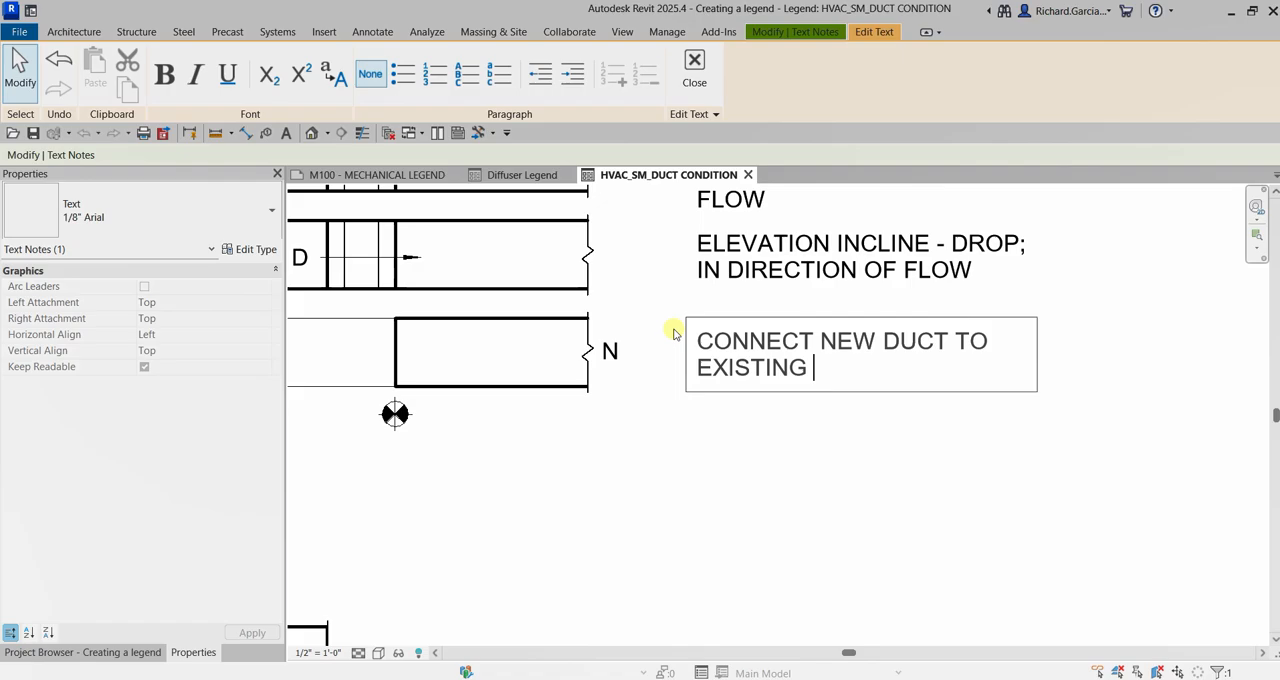
{"action": "type", "text": "DUCT"}
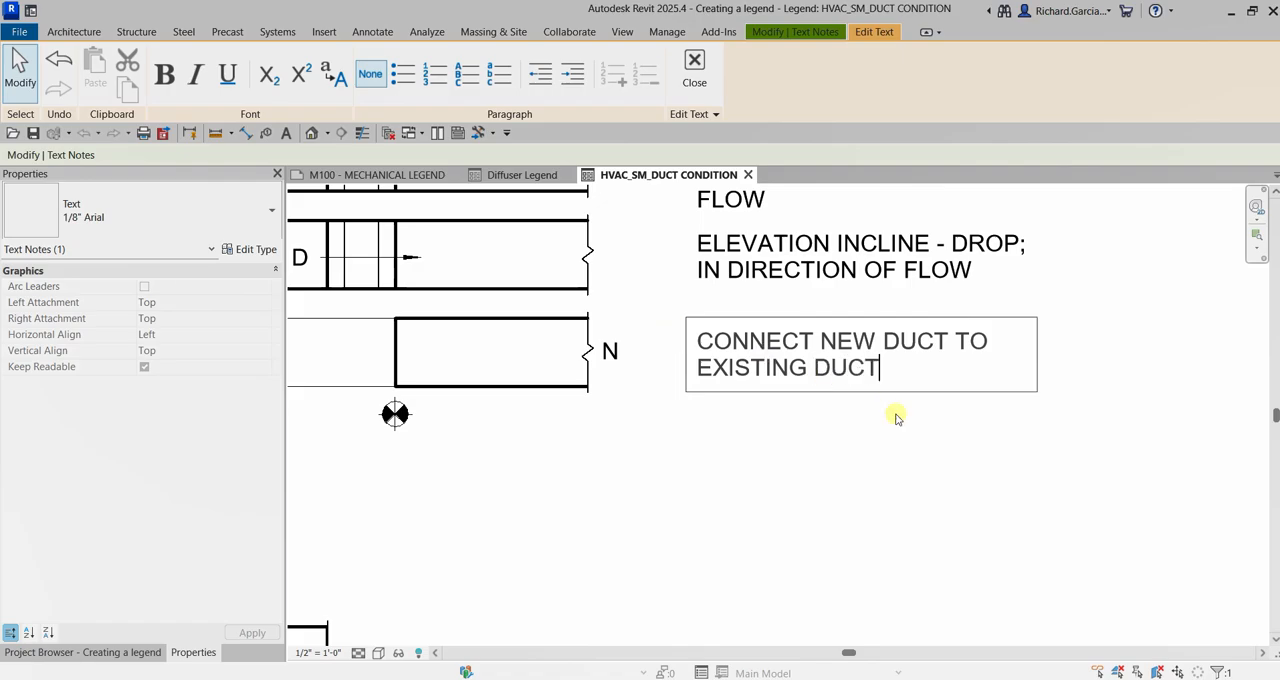
{"action": "left_click", "coordinate": [1063, 509]}
{"action": "scroll", "coordinate": [1069, 513], "scroll_direction": "down", "scroll_amount": 3}
{"action": "left_click", "coordinate": [1069, 513]}
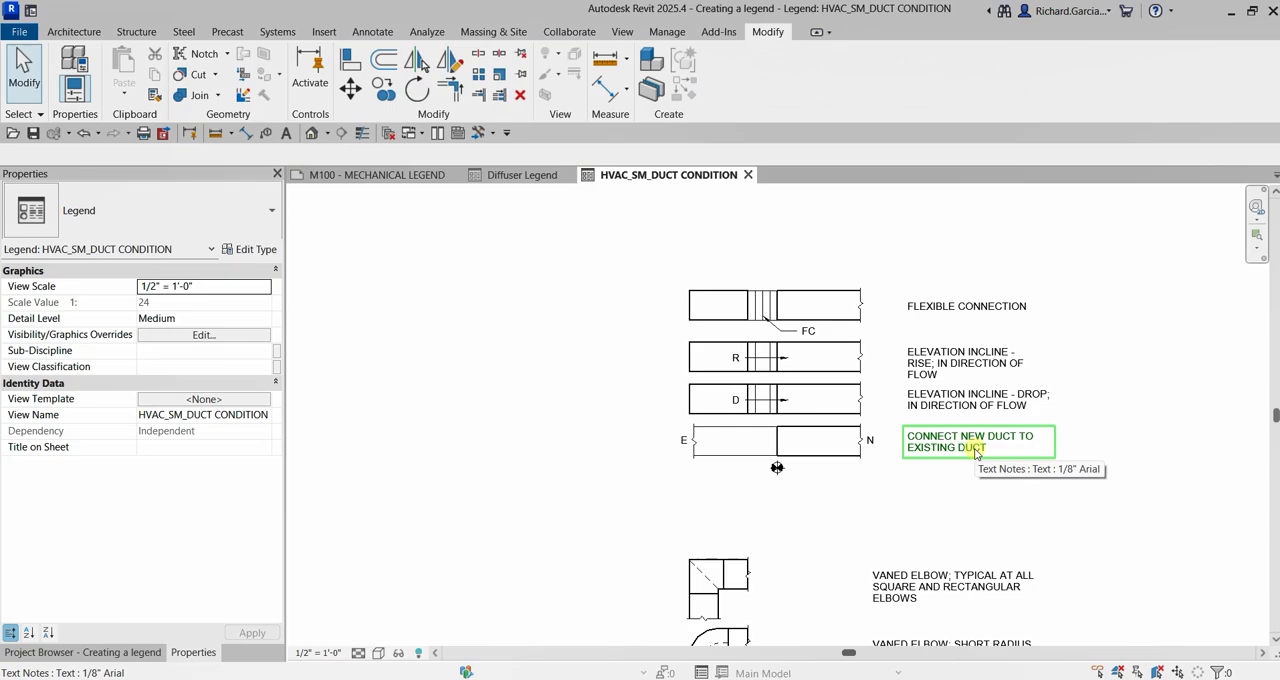
Open the sheet M100 - MECHANICAL LEGEND
{"action": "scroll", "coordinate": [976, 452], "scroll_direction": "up", "scroll_amount": 1}
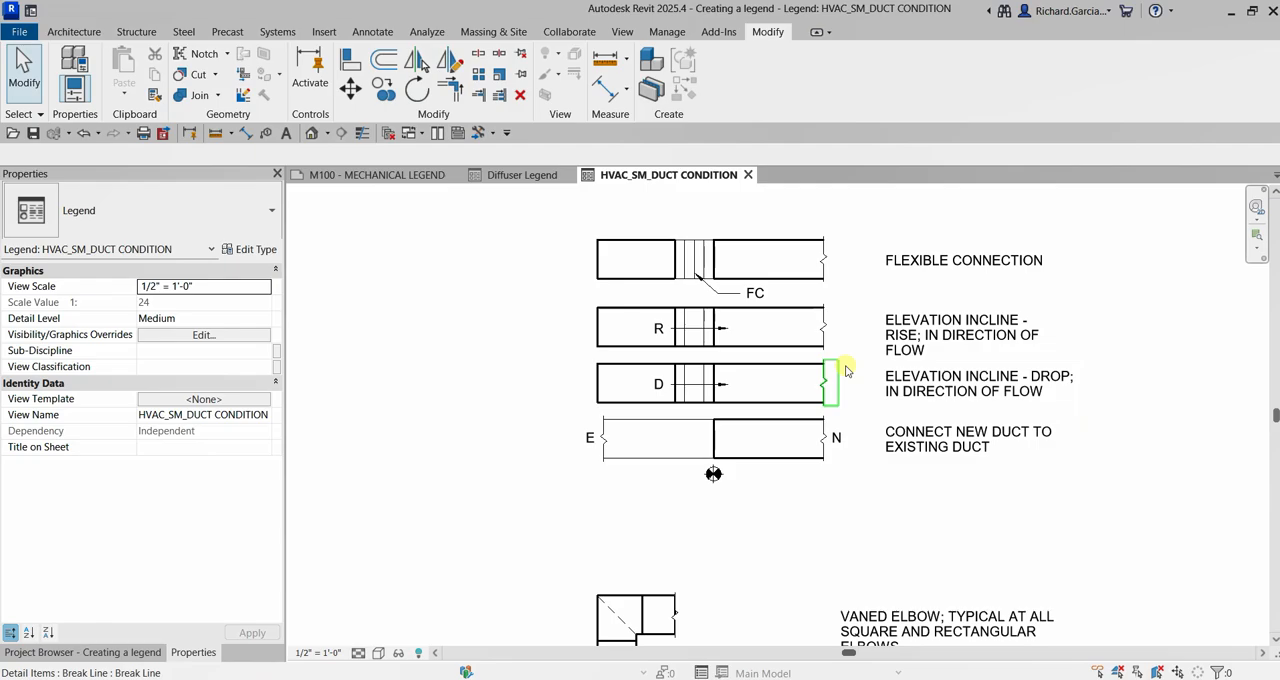
{"action": "scroll", "coordinate": [846, 372], "scroll_direction": "up", "scroll_amount": 1}
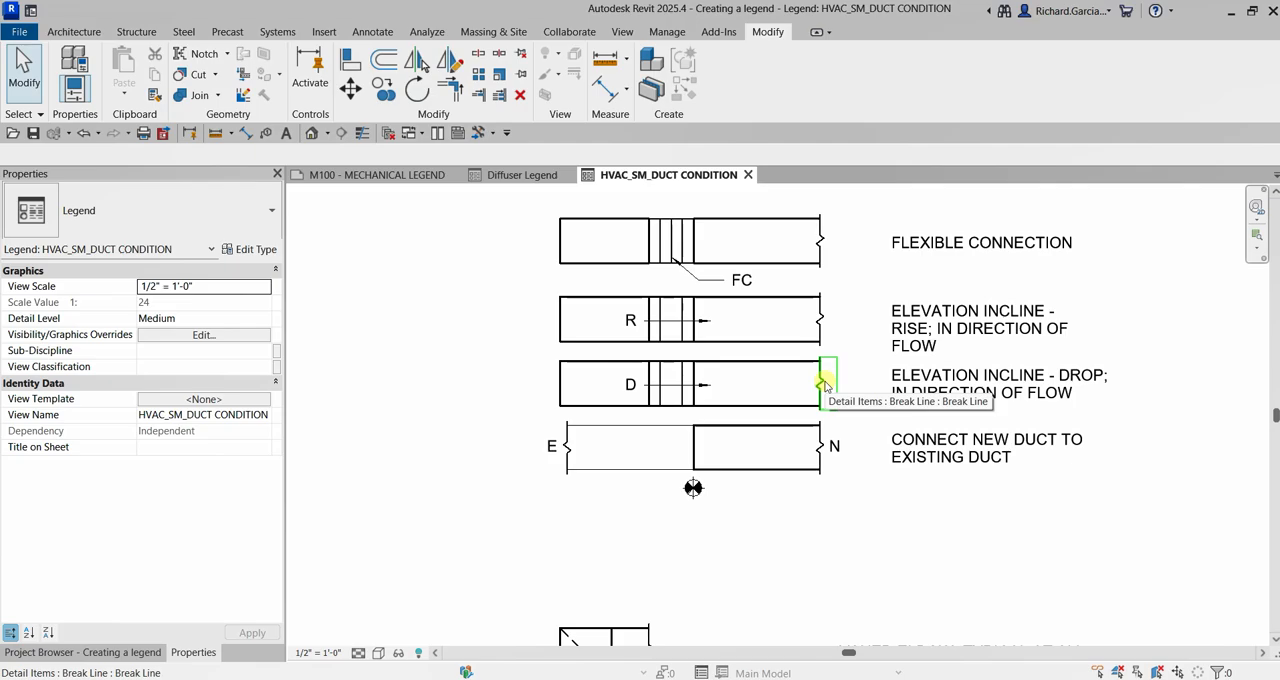
{"action": "left_click", "coordinate": [60, 652]}
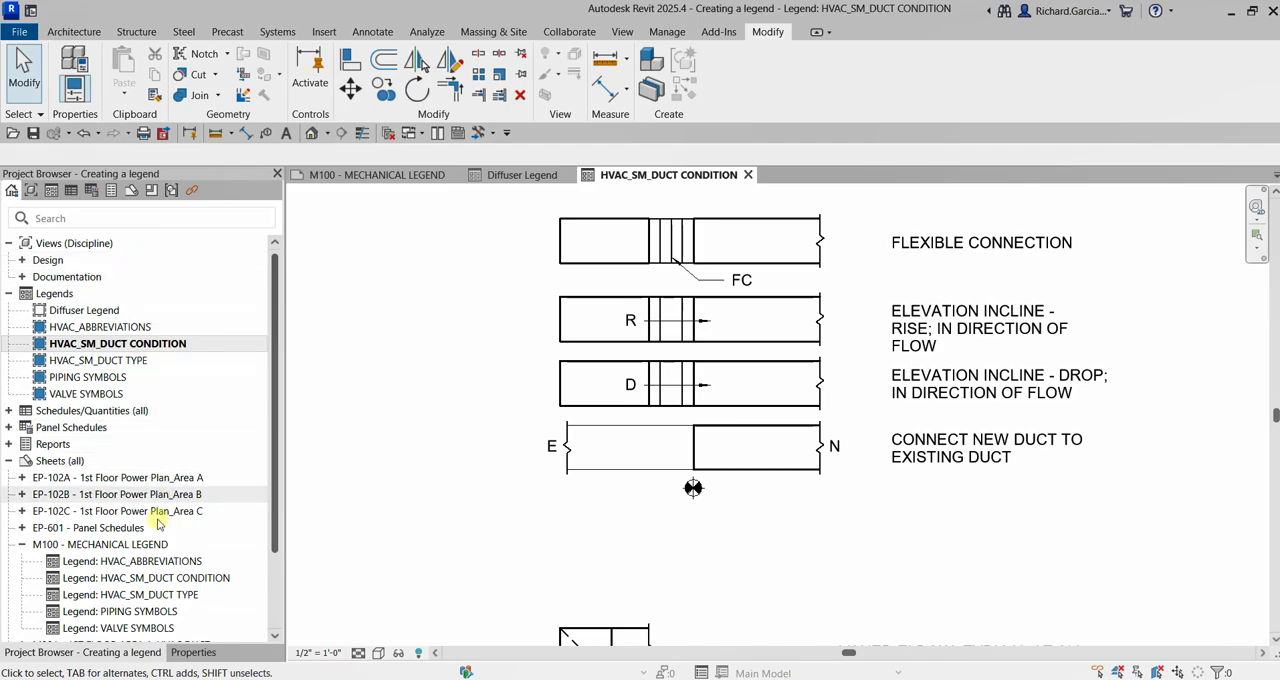
{"action": "scroll", "coordinate": [150, 530], "scroll_direction": "down", "scroll_amount": 2}
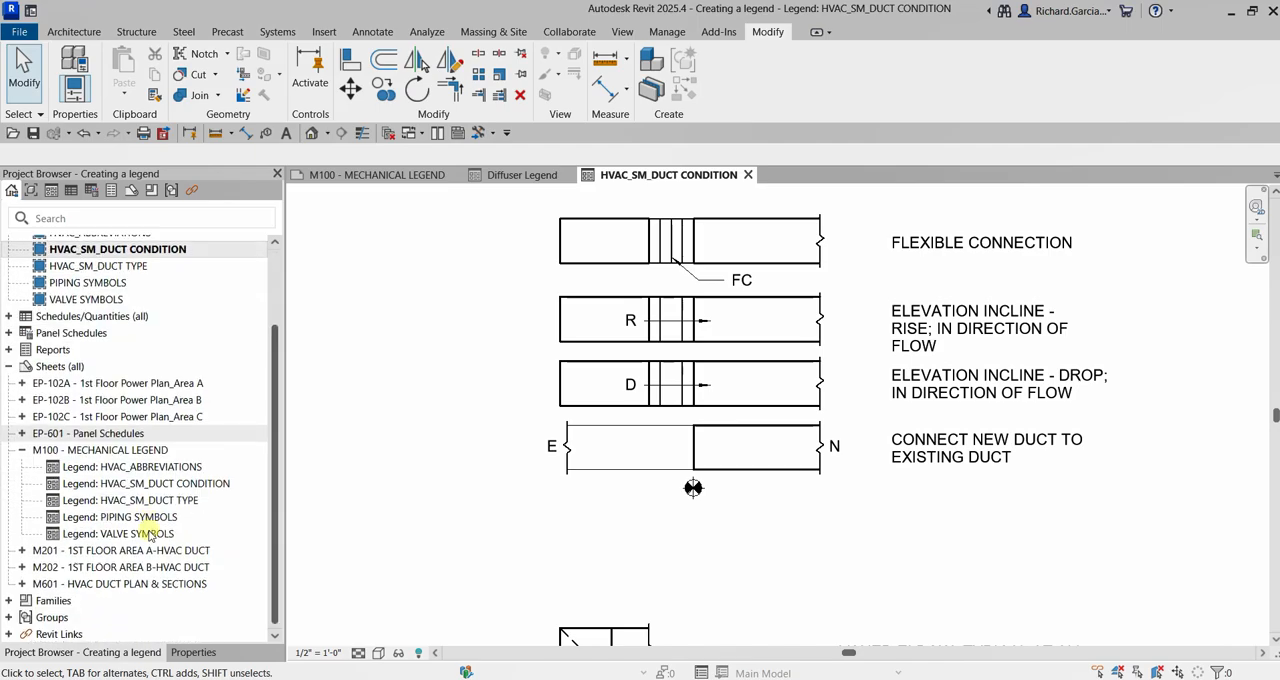
{"action": "left_click", "coordinate": [64, 452]}
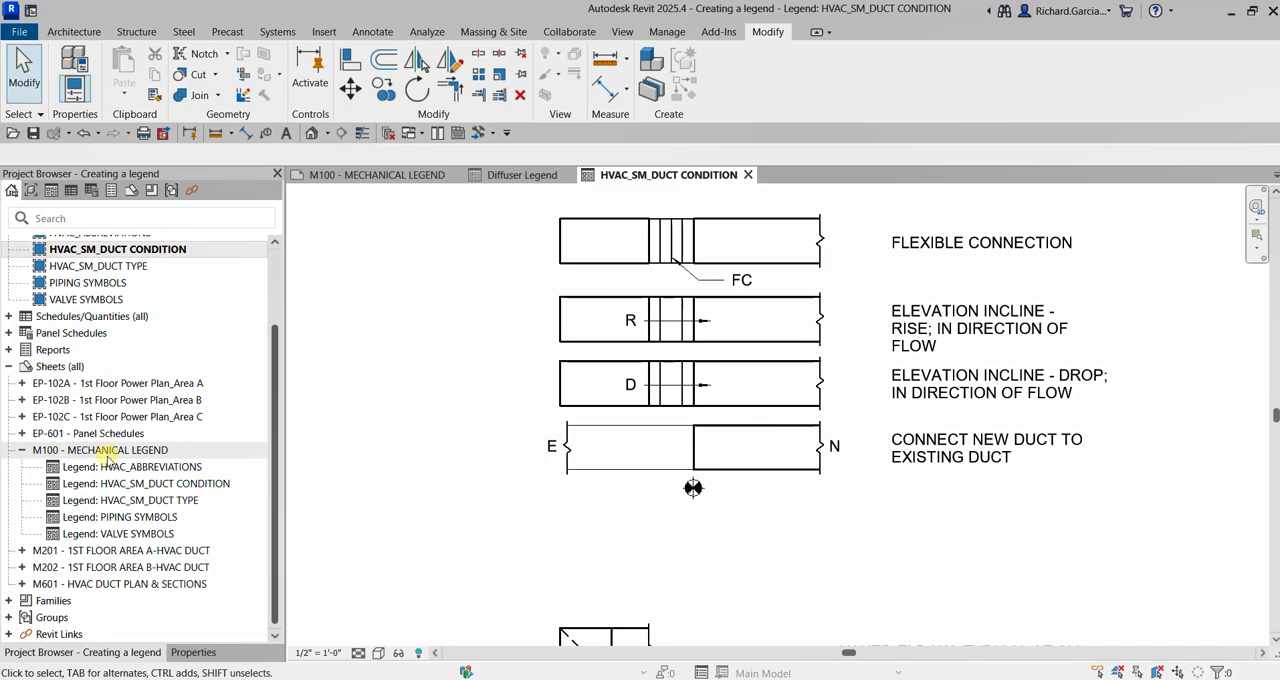
{"action": "left_click", "coordinate": [100, 452]}
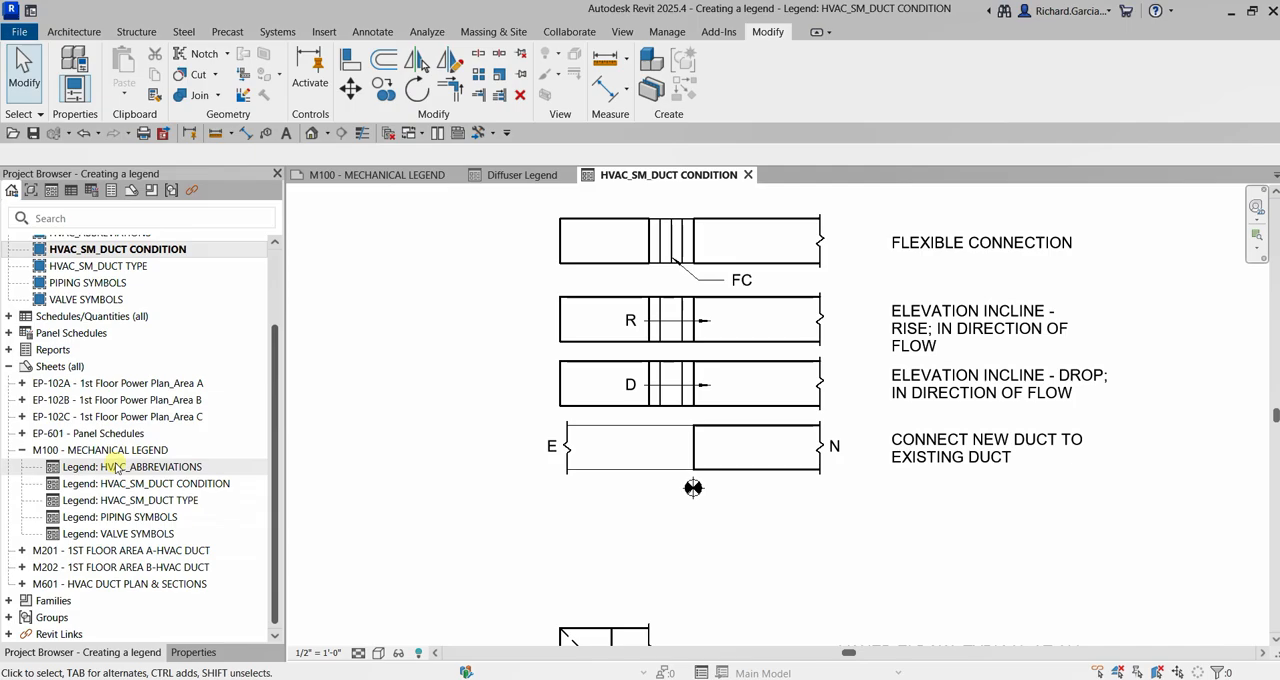
{"action": "left_click", "coordinate": [104, 452]}
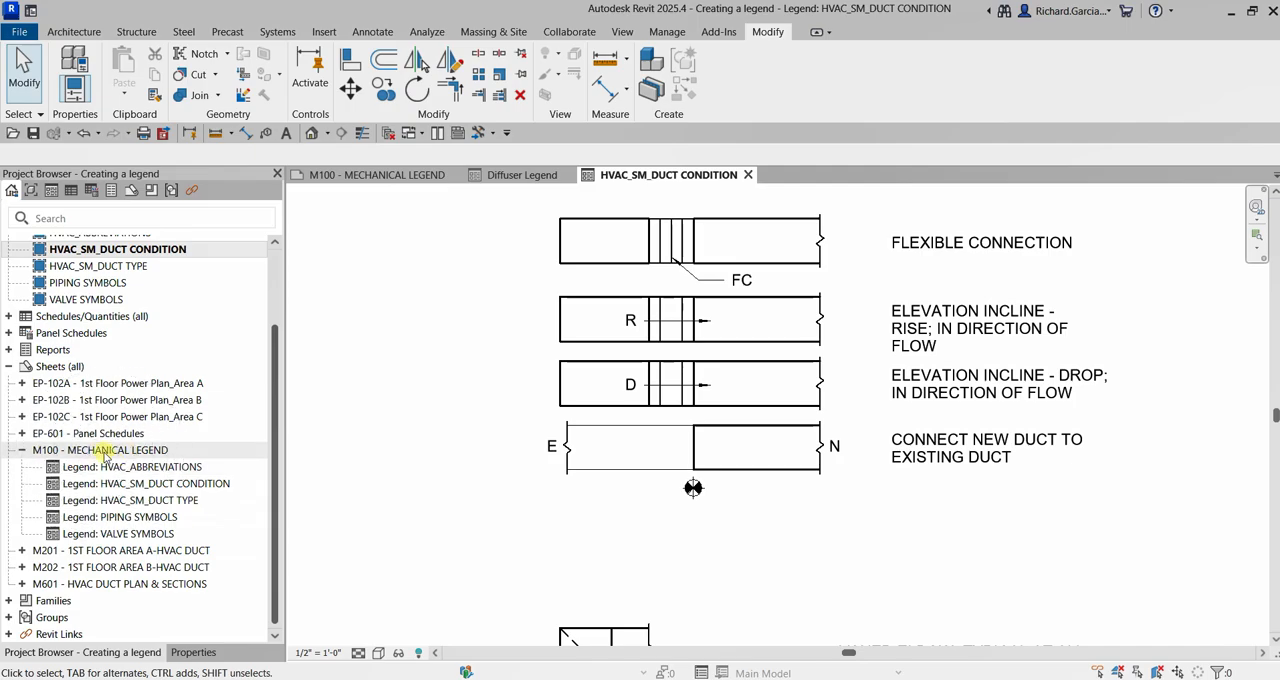
{"action": "double_click", "coordinate": [104, 452]}
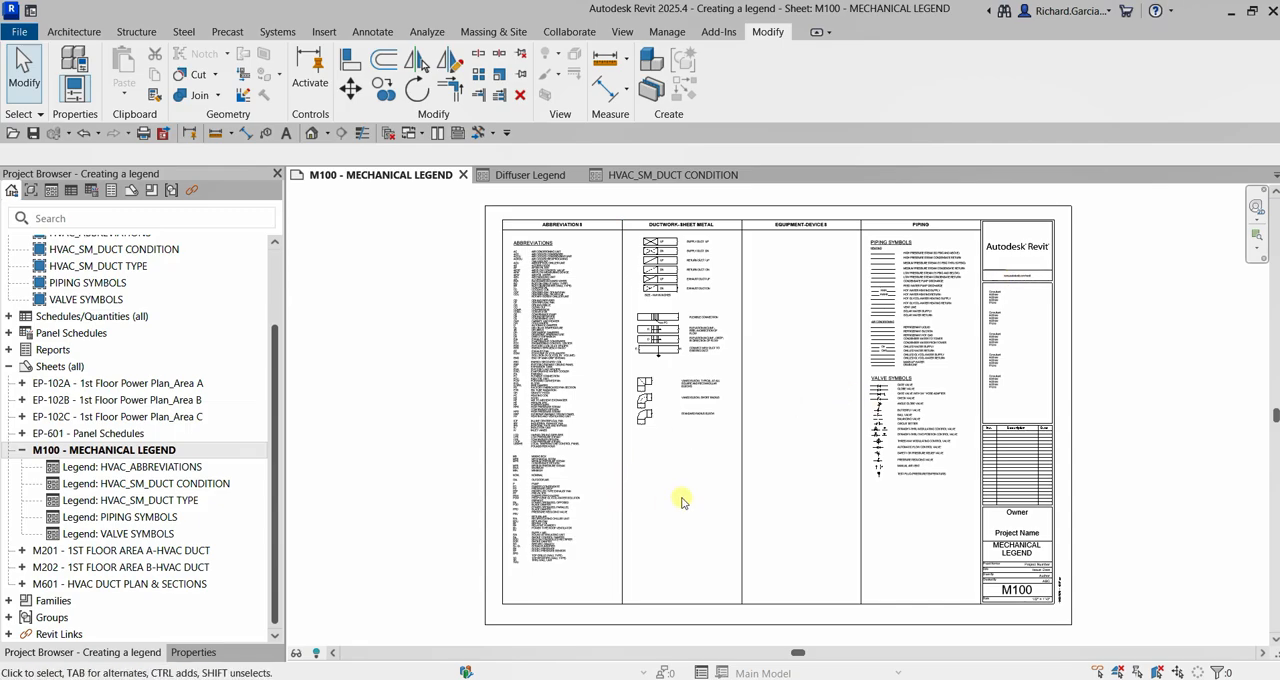
Place the Diffuser Legend on the sheet below the elbow symbols in the DUCTWORK-SHEET METAL column
{"action": "left_click_drag", "start_coordinate": [276, 372], "coordinate": [275, 320]}
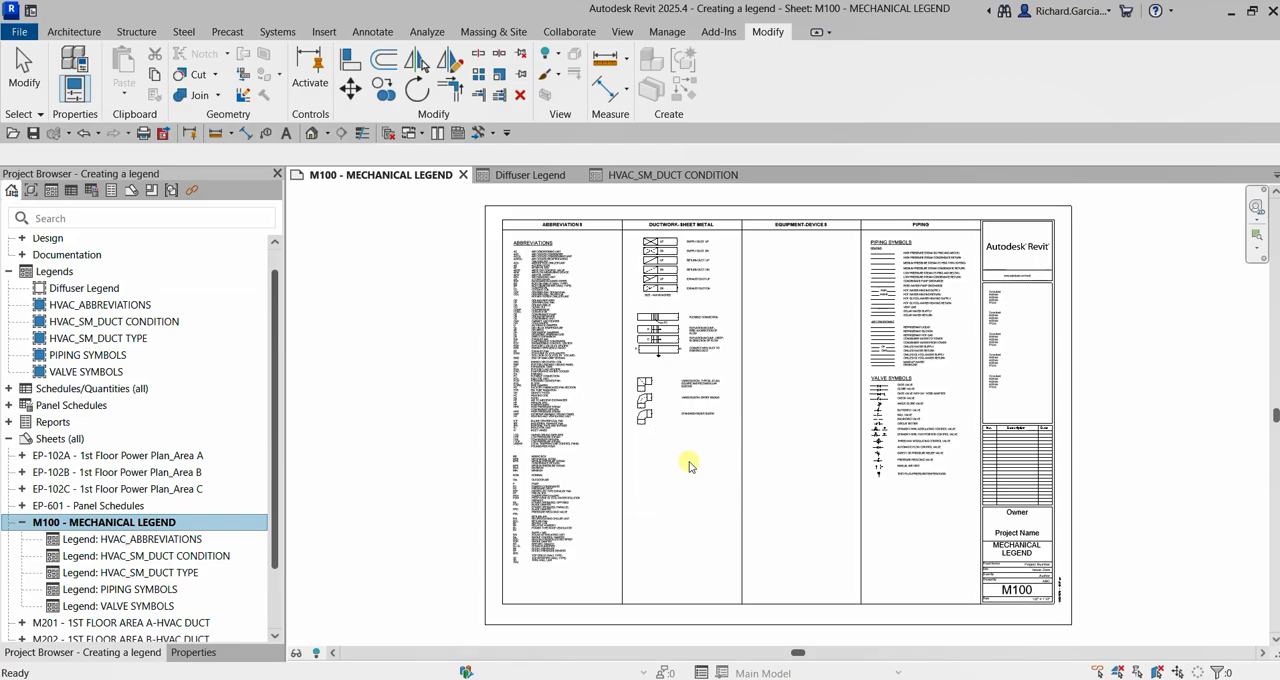
{"action": "left_click", "coordinate": [40, 289]}
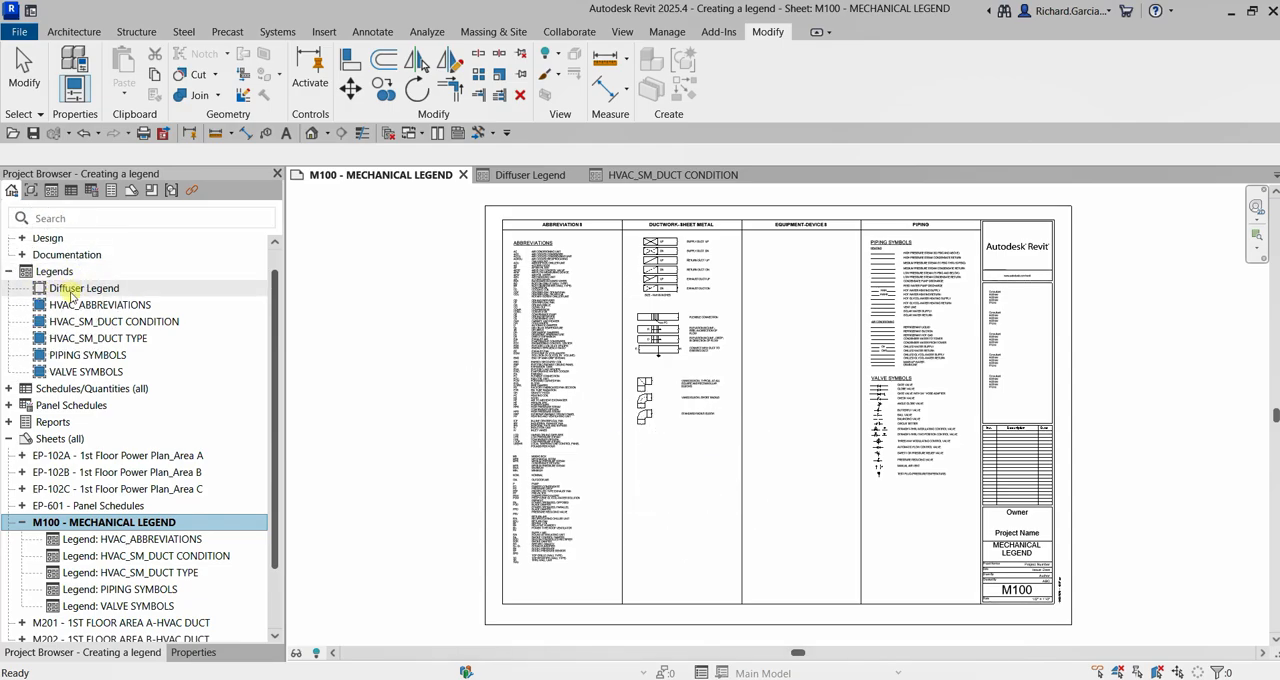
{"action": "key", "text": "ctrl"}
{"action": "left_click_drag", "start_coordinate": [72, 290], "coordinate": [672, 472]}
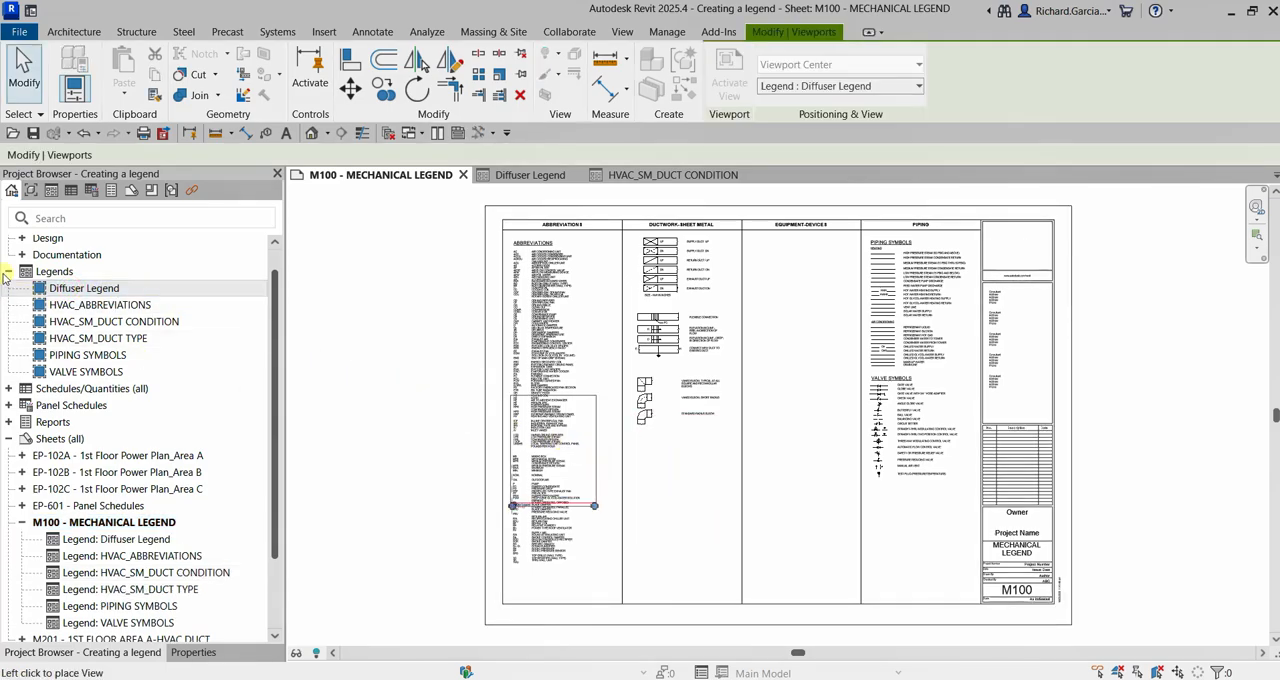
{"action": "key", "text": "ctrl"}
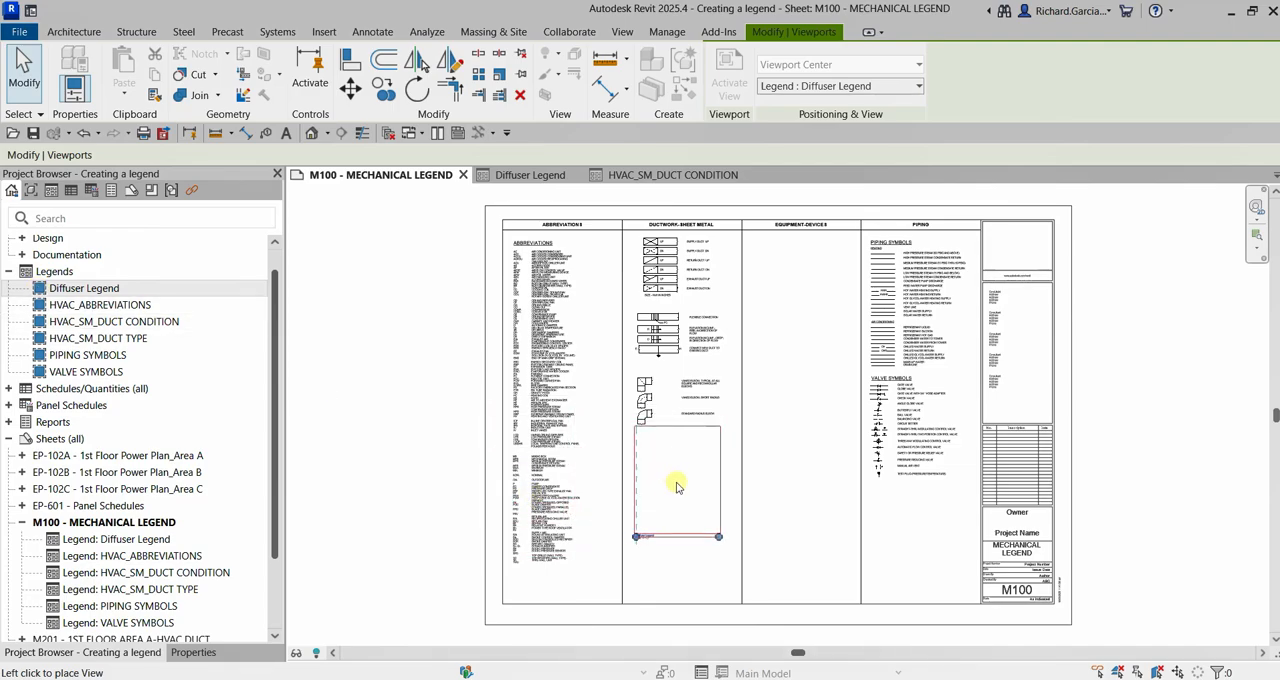
{"action": "left_click", "coordinate": [682, 491]}
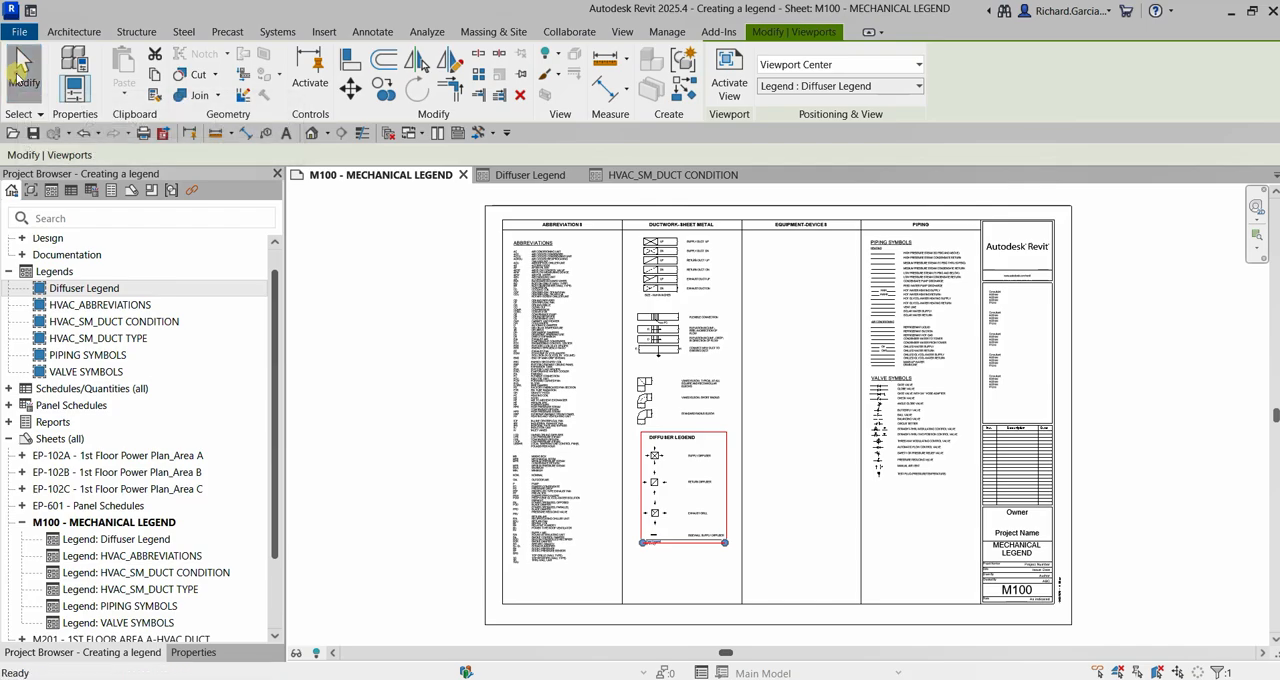
{"action": "left_click", "coordinate": [20, 75]}
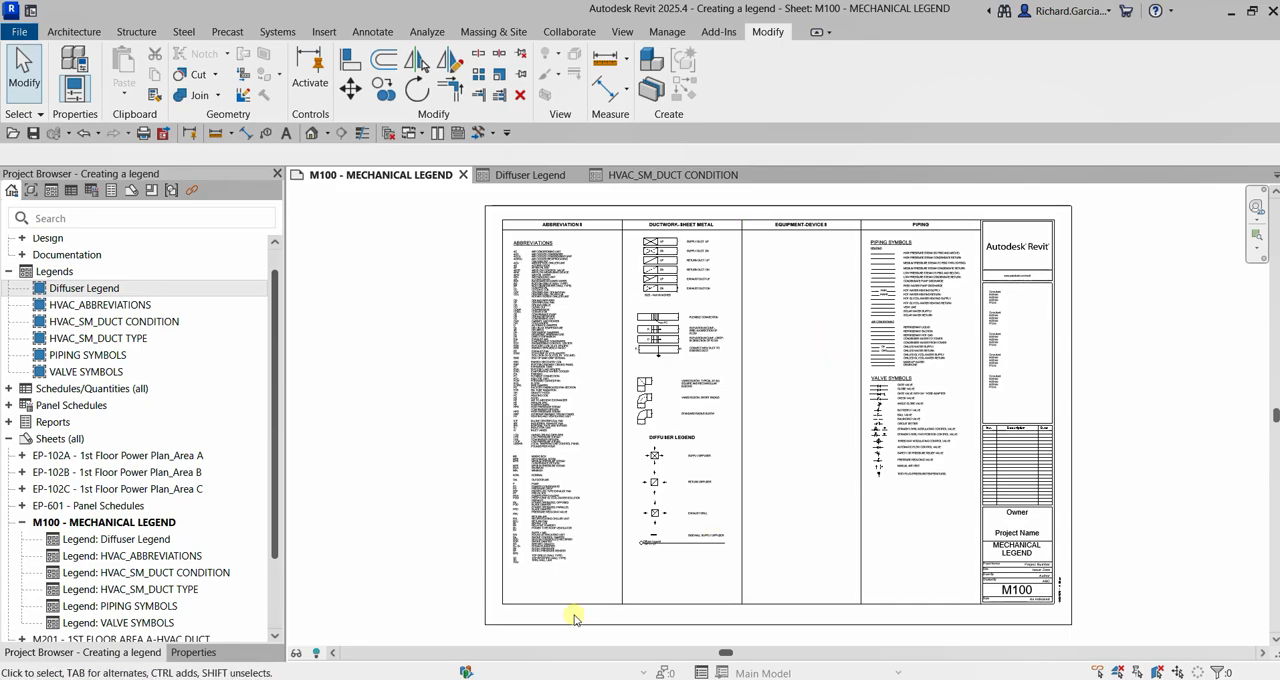
Change the Diffuser Legend viewport's type to No Title
{"action": "scroll", "coordinate": [648, 558], "scroll_direction": "up", "scroll_amount": 5}
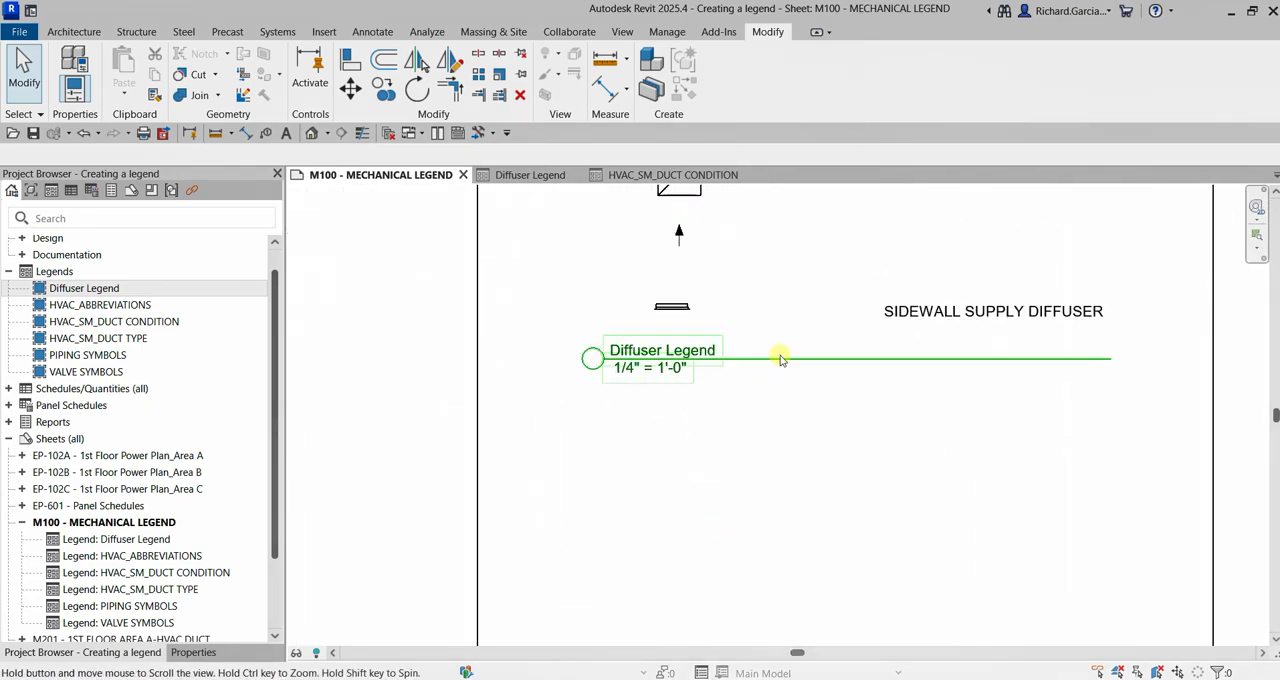
{"action": "scroll", "coordinate": [743, 360], "scroll_direction": "down", "scroll_amount": 4}
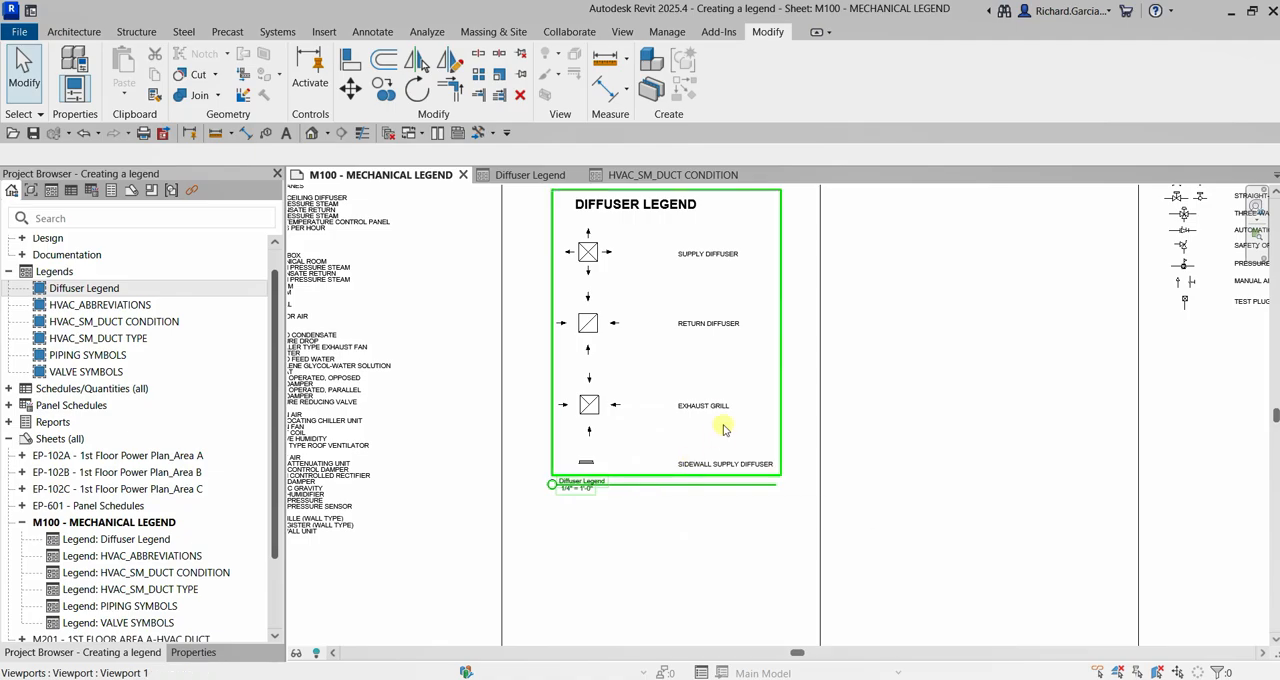
{"action": "left_click", "coordinate": [630, 357]}
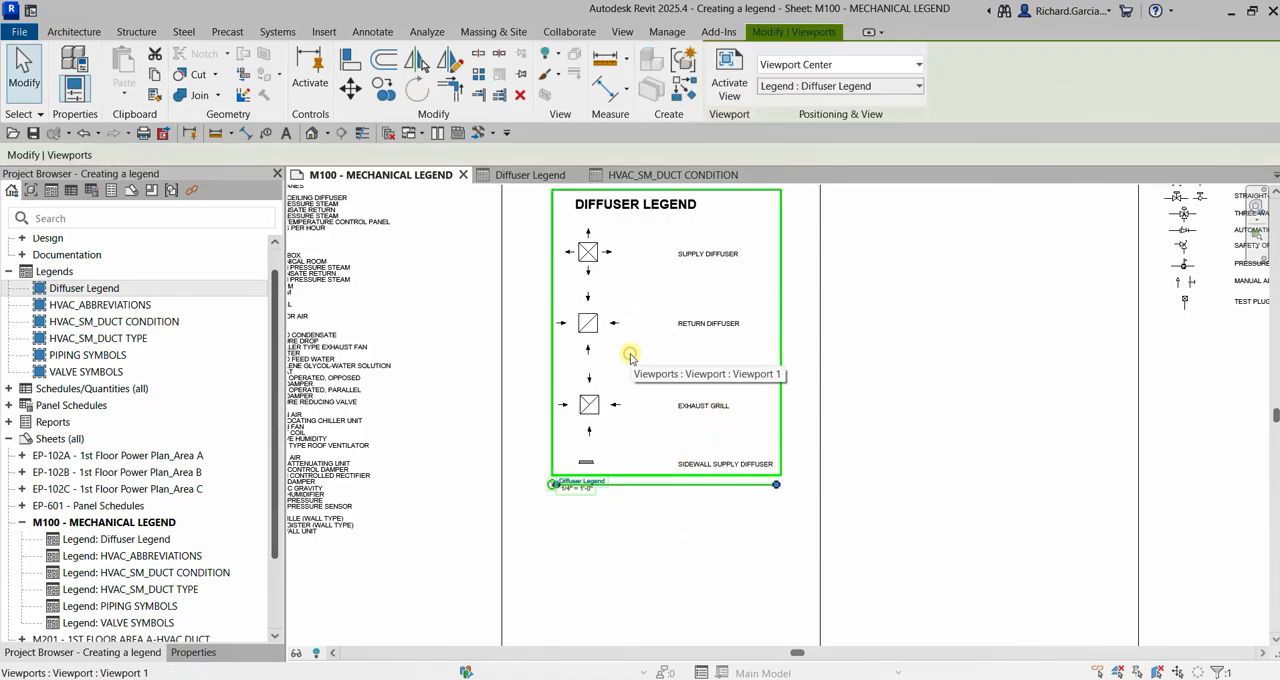
{"action": "left_click", "coordinate": [193, 654]}
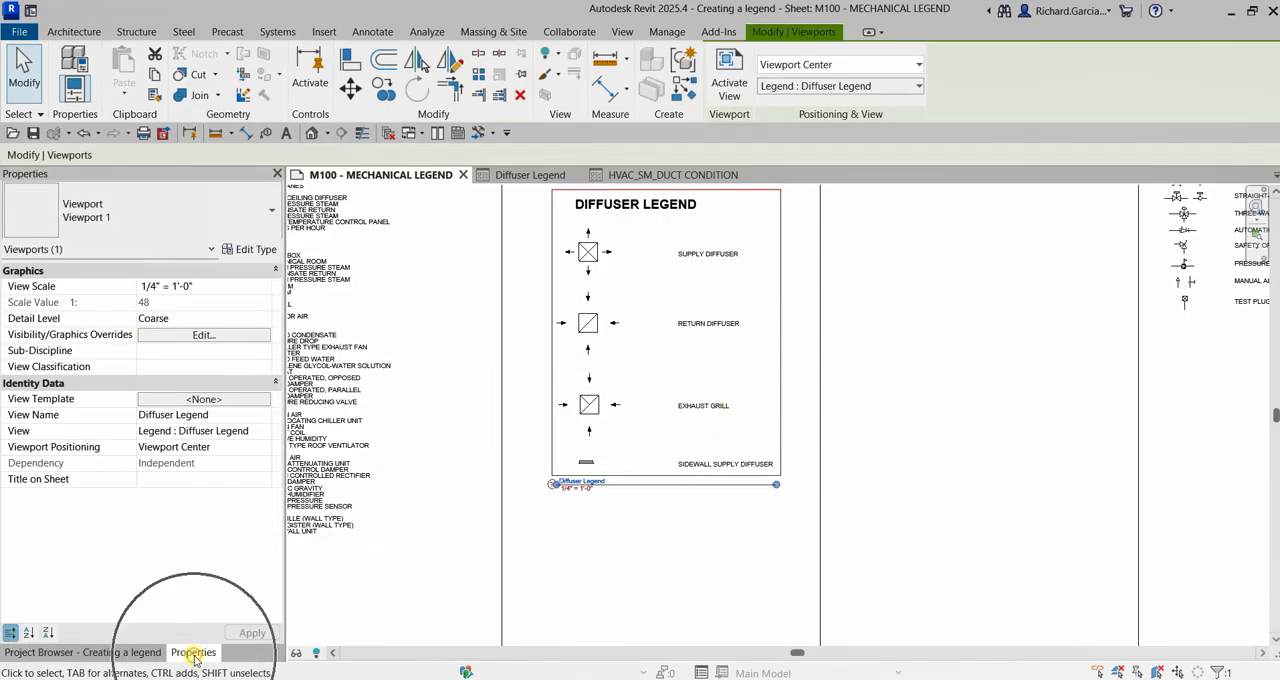
{"action": "left_click", "coordinate": [272, 213]}
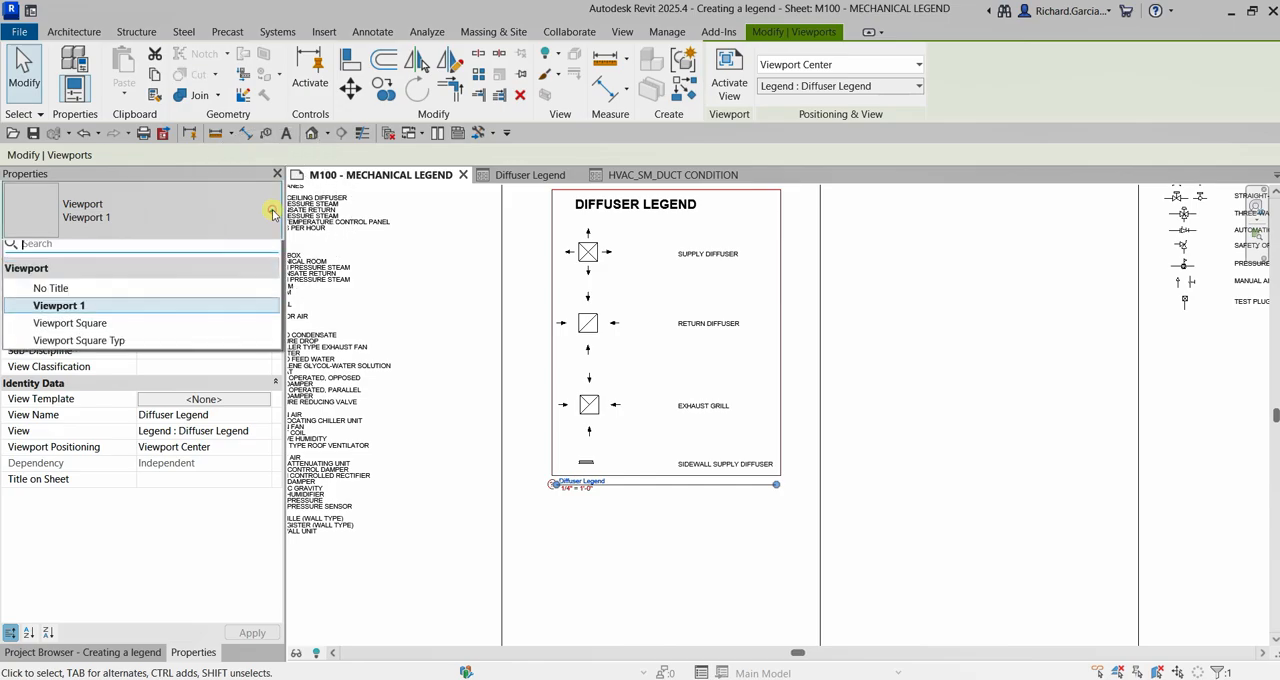
{"action": "left_click", "coordinate": [50, 299]}
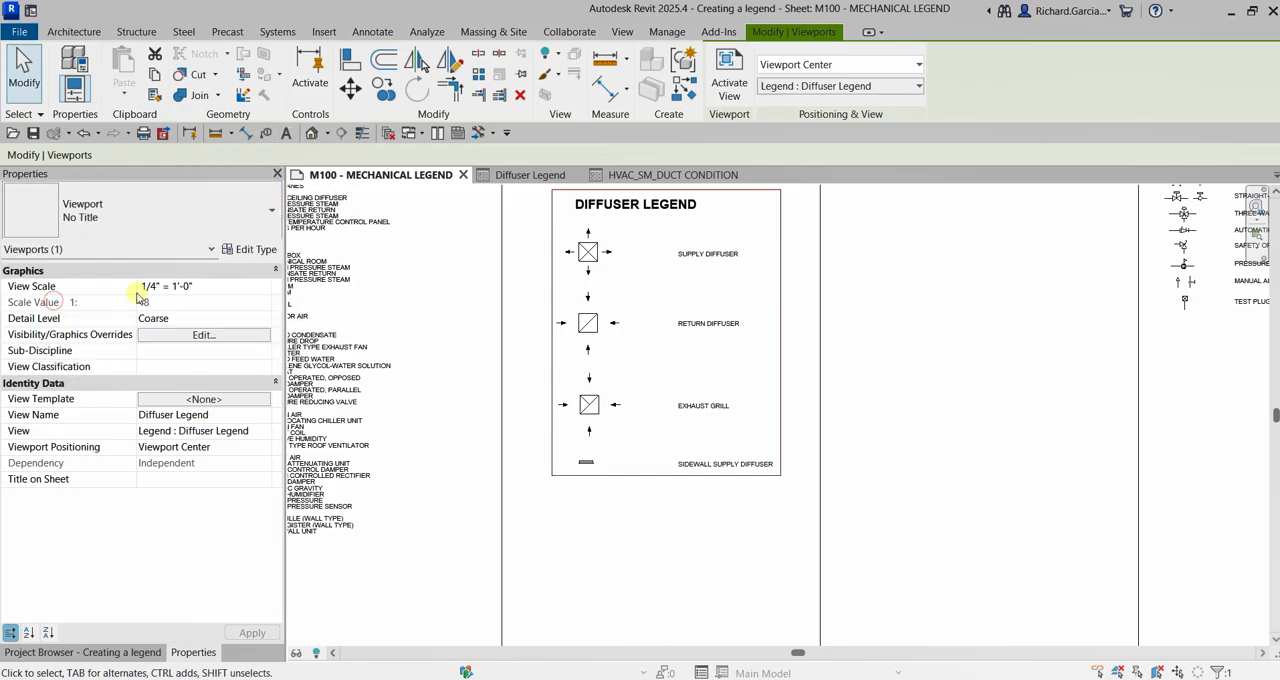
{"action": "left_click", "coordinate": [995, 467]}
Examine the placed Diffuser Legend and the new duct connection row on the sheet, and view the whole sheet
{"action": "scroll", "coordinate": [776, 500], "scroll_direction": "down", "scroll_amount": 2}
{"action": "middle_click_drag", "start_coordinate": [839, 410], "coordinate": [922, 522]}
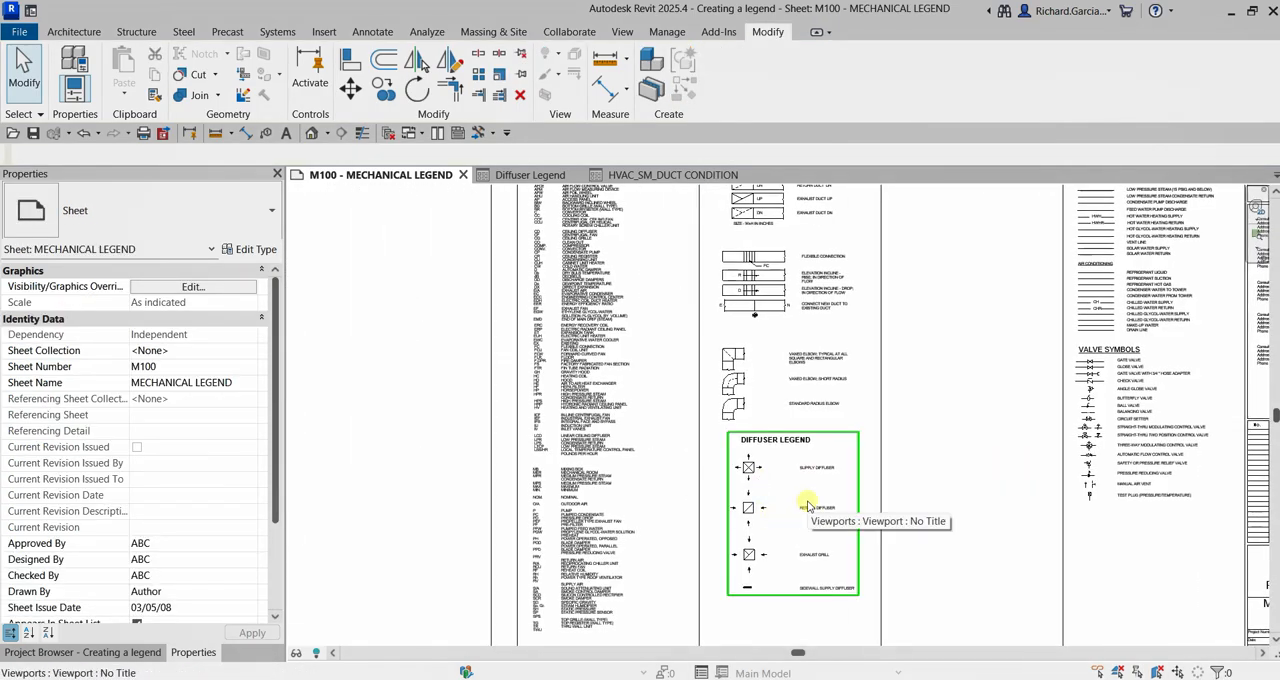
{"action": "middle_click_drag", "start_coordinate": [831, 365], "coordinate": [809, 437]}
{"action": "scroll", "coordinate": [751, 347], "scroll_direction": "up", "scroll_amount": 1}
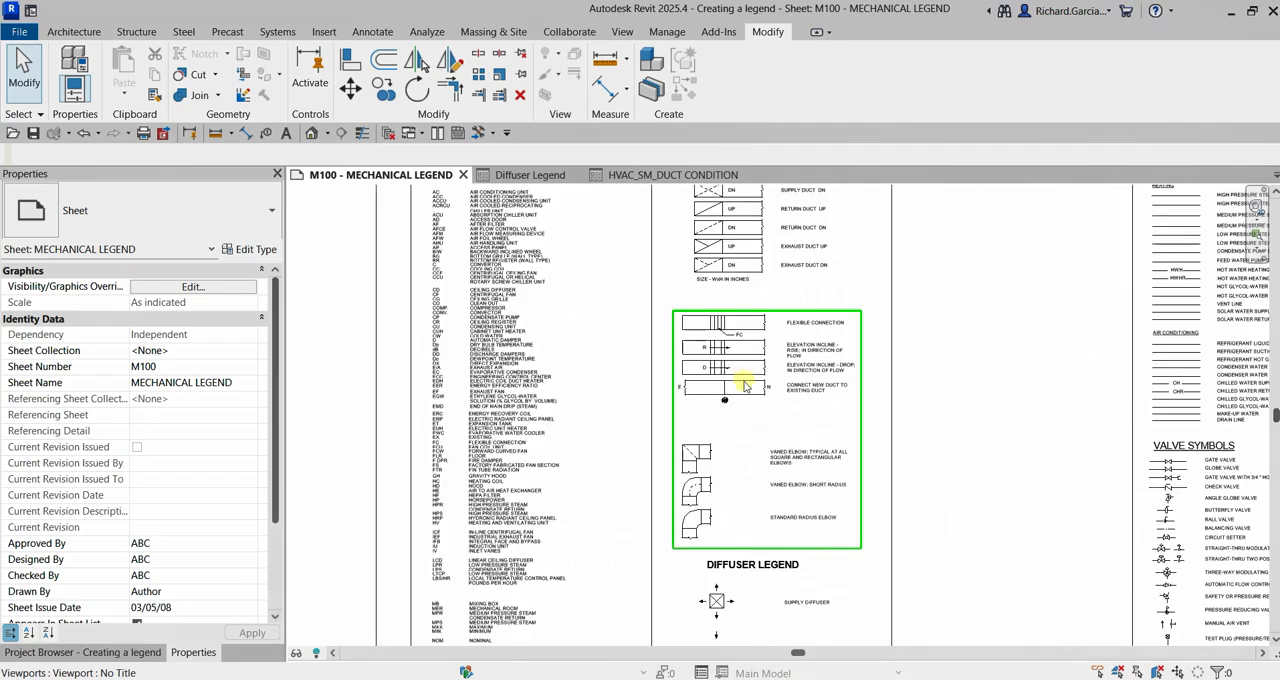
{"action": "scroll", "coordinate": [744, 380], "scroll_direction": "up", "scroll_amount": 3}
{"action": "key", "text": "ctrl"}
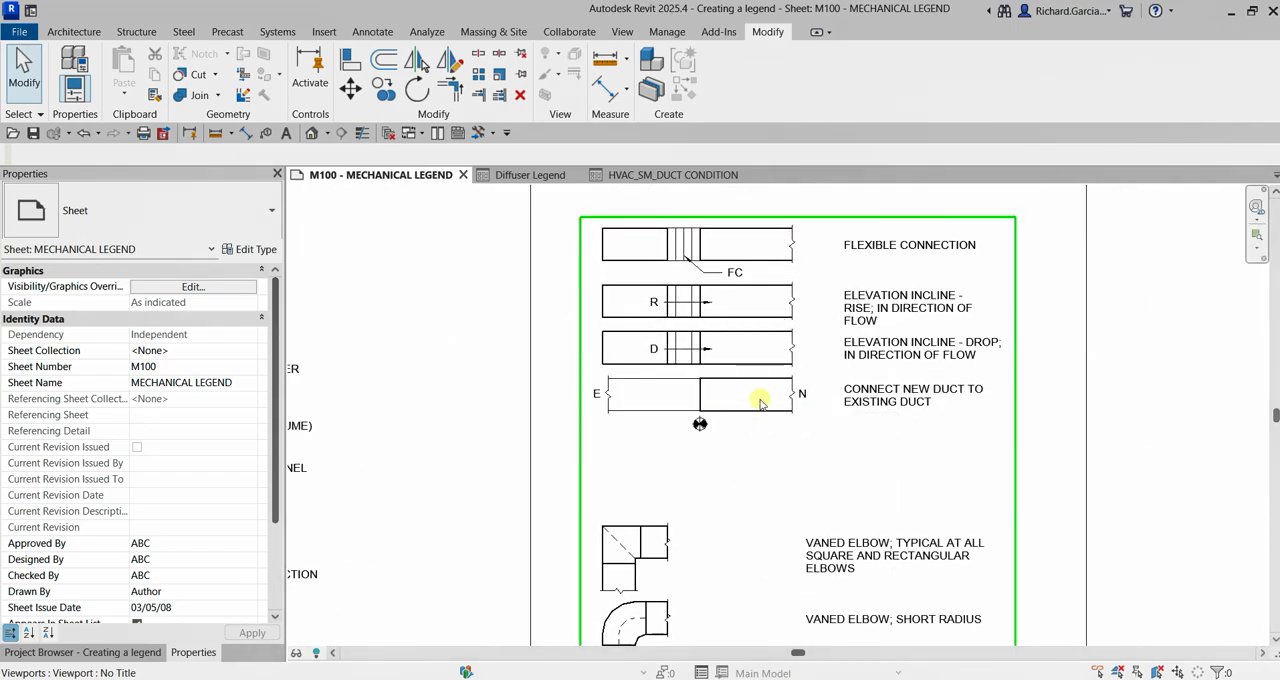
{"action": "scroll", "coordinate": [760, 400], "scroll_direction": "down", "scroll_amount": 1}
{"action": "scroll", "coordinate": [760, 400], "scroll_direction": "down", "scroll_amount": 5}
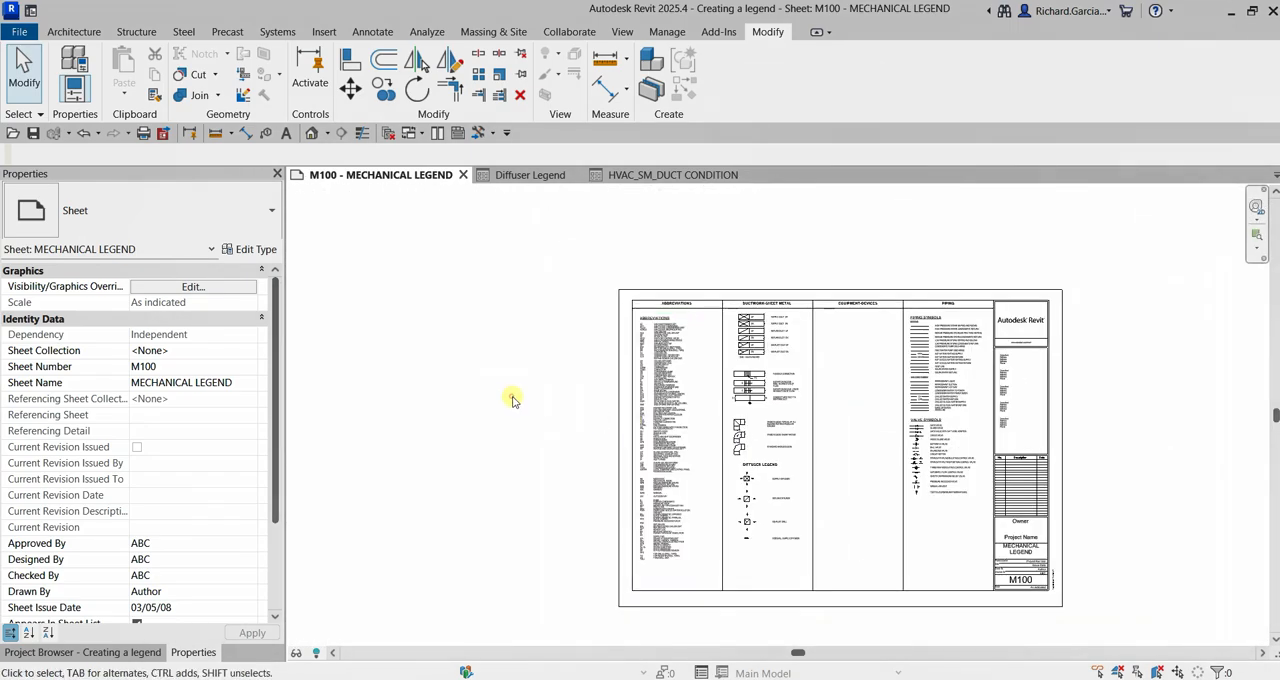
{"action": "middle_click", "coordinate": [514, 397]}
{"action": "middle_click", "coordinate": [514, 397]}
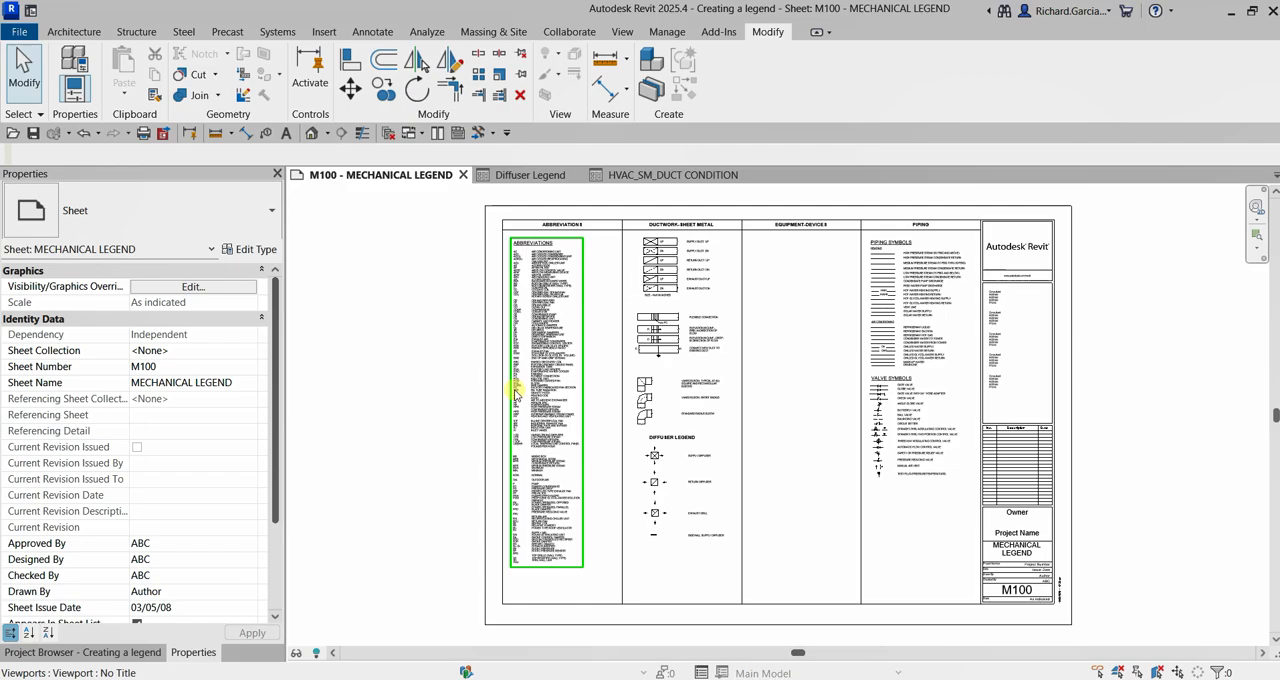